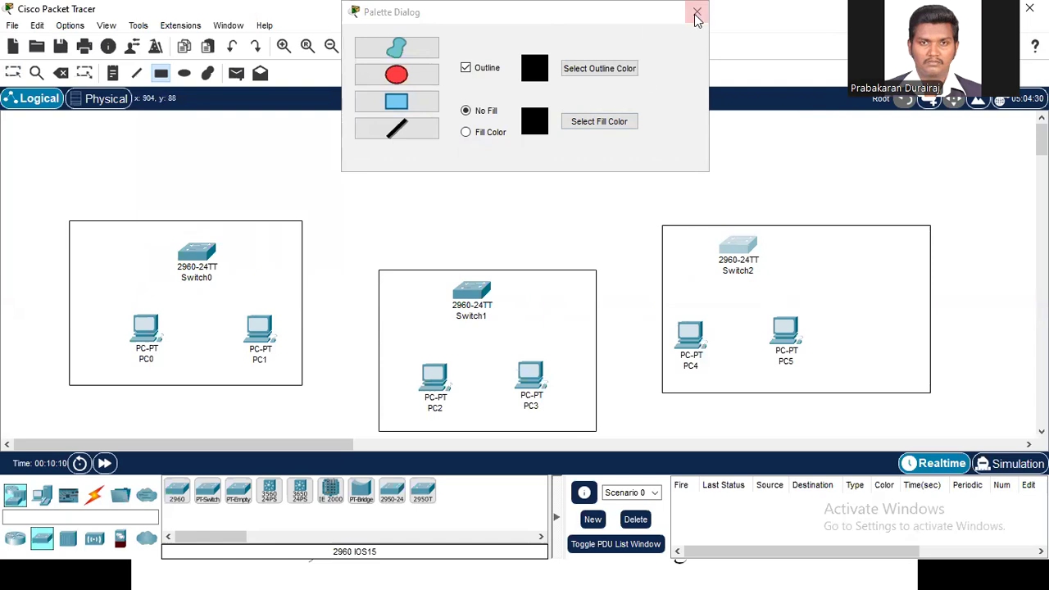
# Label the three boxed networks with text notes 192.168.1.0 for Switch0, 192.168.2.0 for Switch1 and 192.168.3.0 for Switch2
pyautogui.click(697, 12)
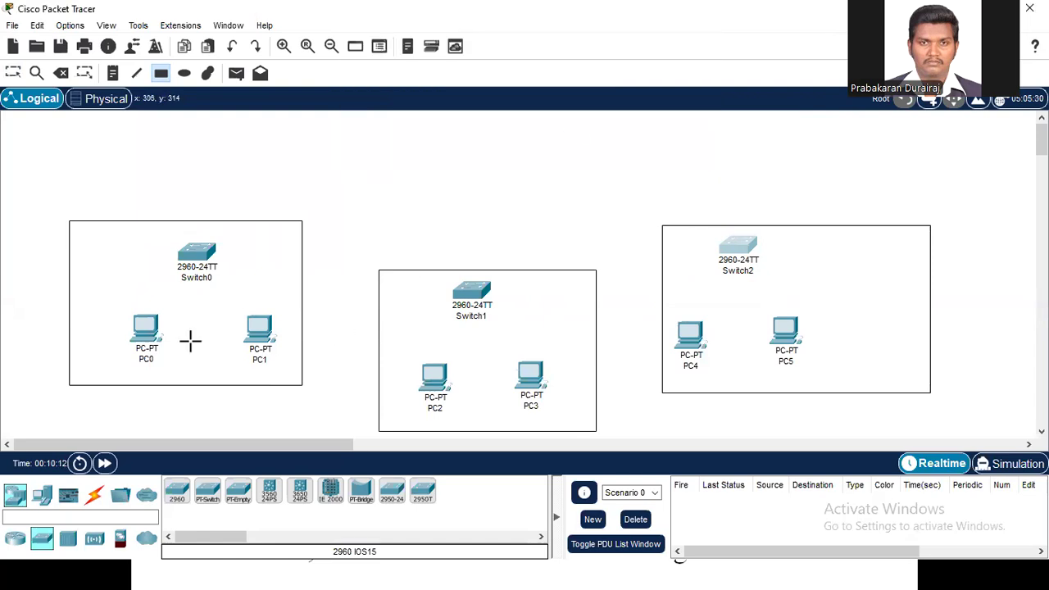
pyautogui.click(114, 73)
pyautogui.click(74, 230)
pyautogui.write('192.168.1.0')
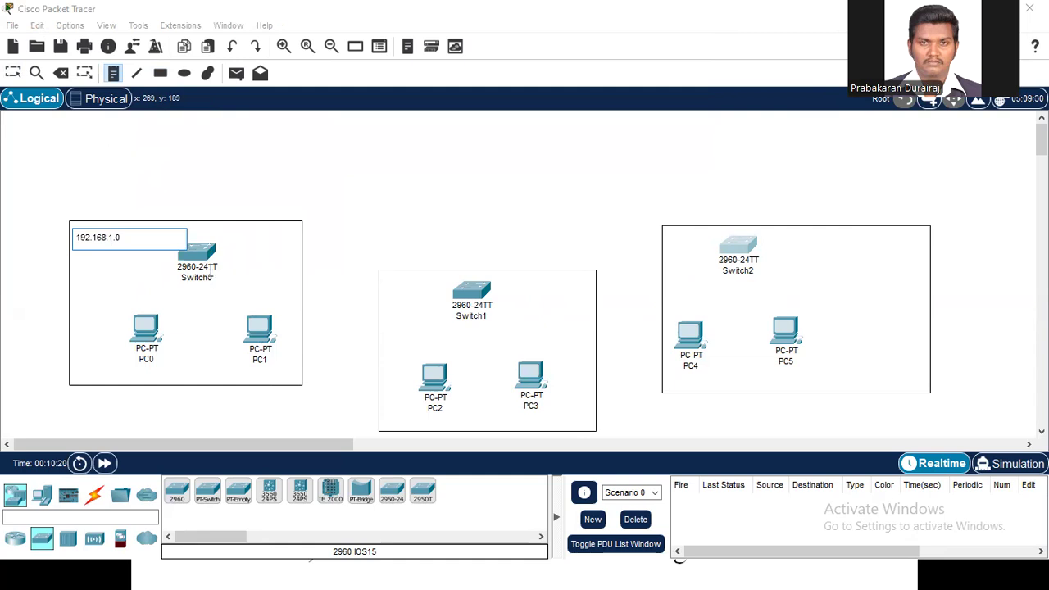
pyautogui.click(391, 278)
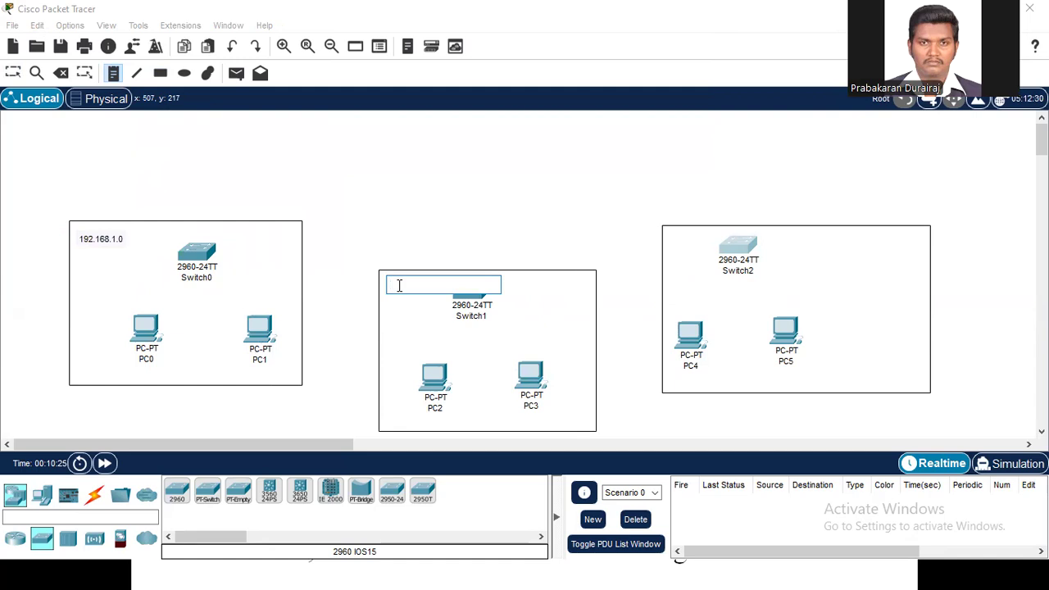
pyautogui.write('192.168.2.0')
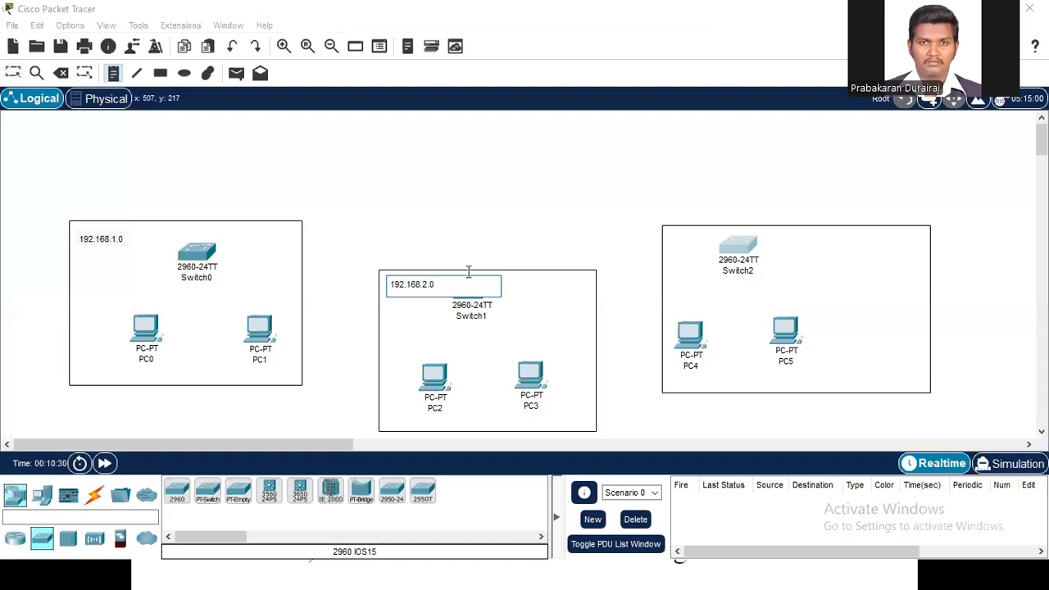
pyautogui.click(831, 242)
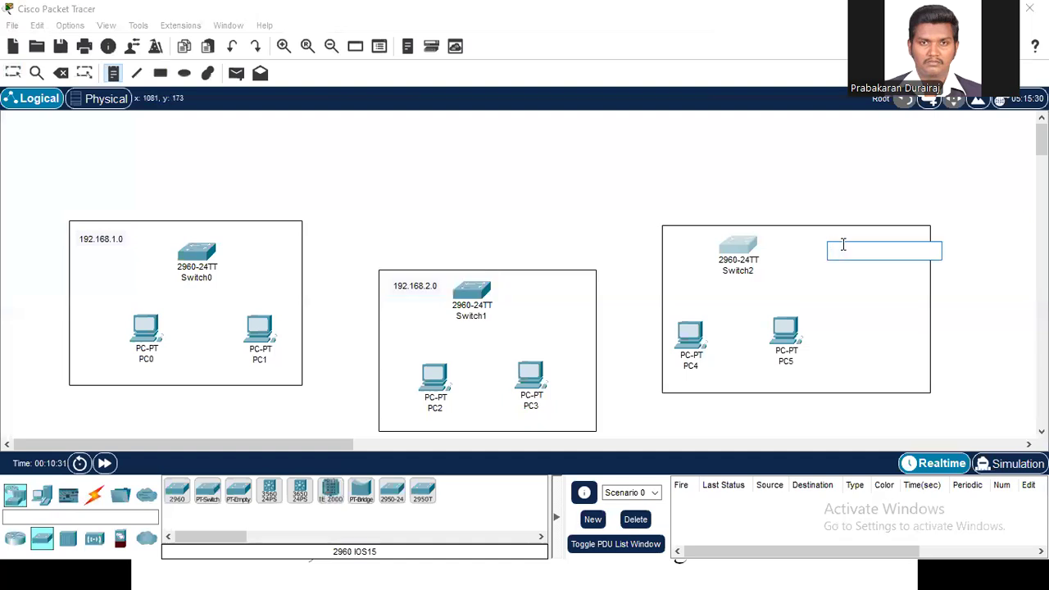
pyautogui.write('192.168.3.0')
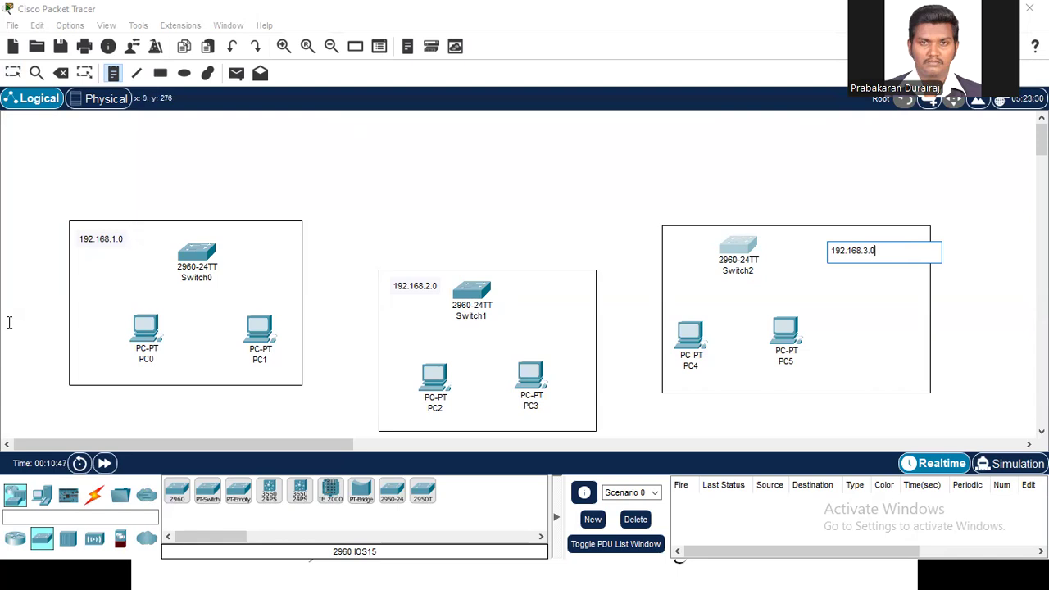
pyautogui.press('Escape')
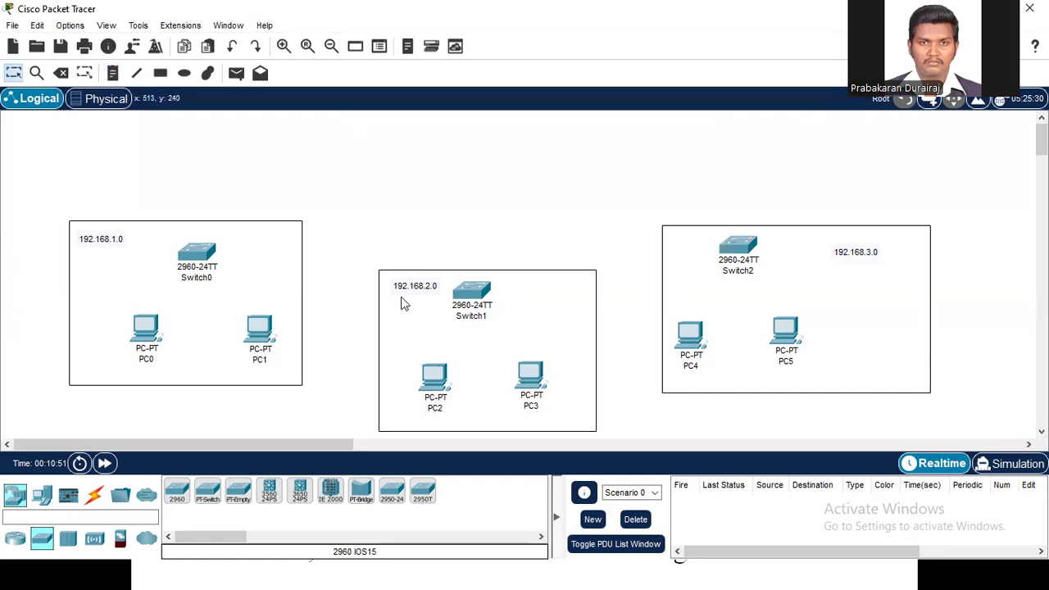
# Connect PC0's FastEthernet0 port to Switch0's FastEthernet0/1 port with a copper straight-through cable
pyautogui.click(97, 497)
pyautogui.click(238, 492)
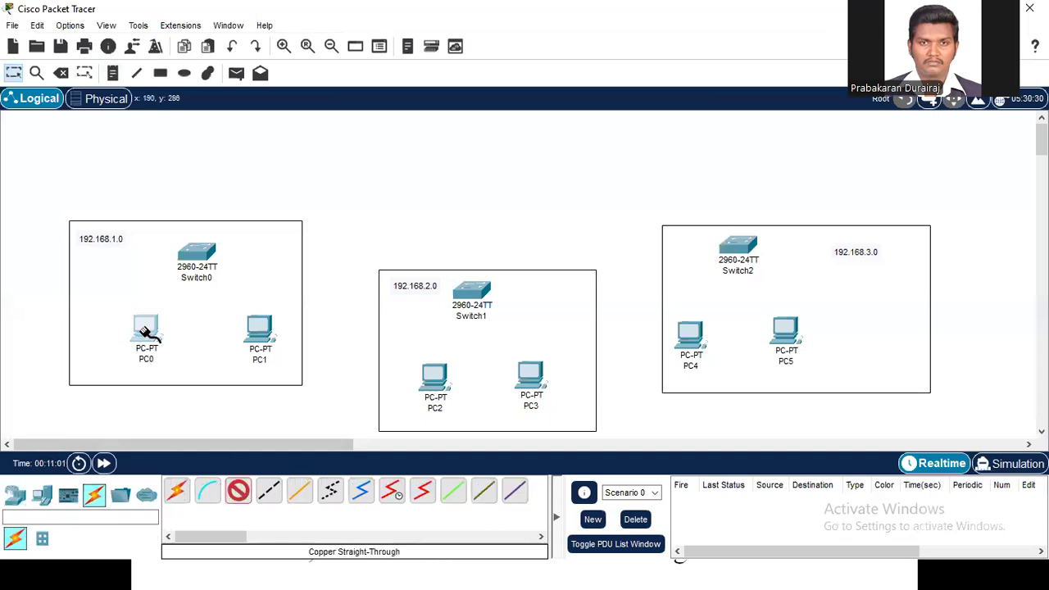
pyautogui.click(145, 332)
pyautogui.click(197, 391)
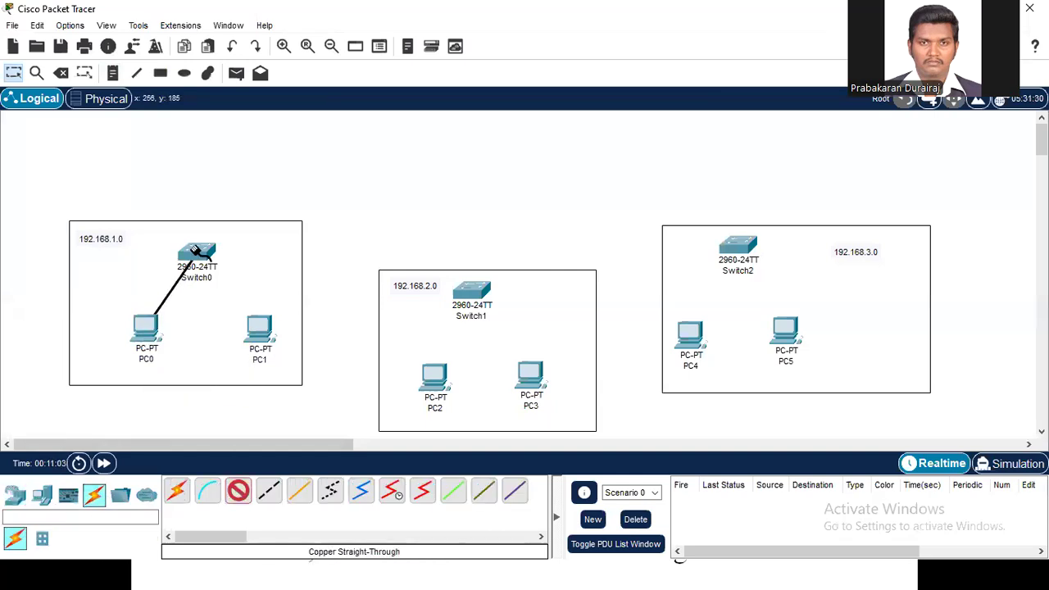
pyautogui.click(197, 251)
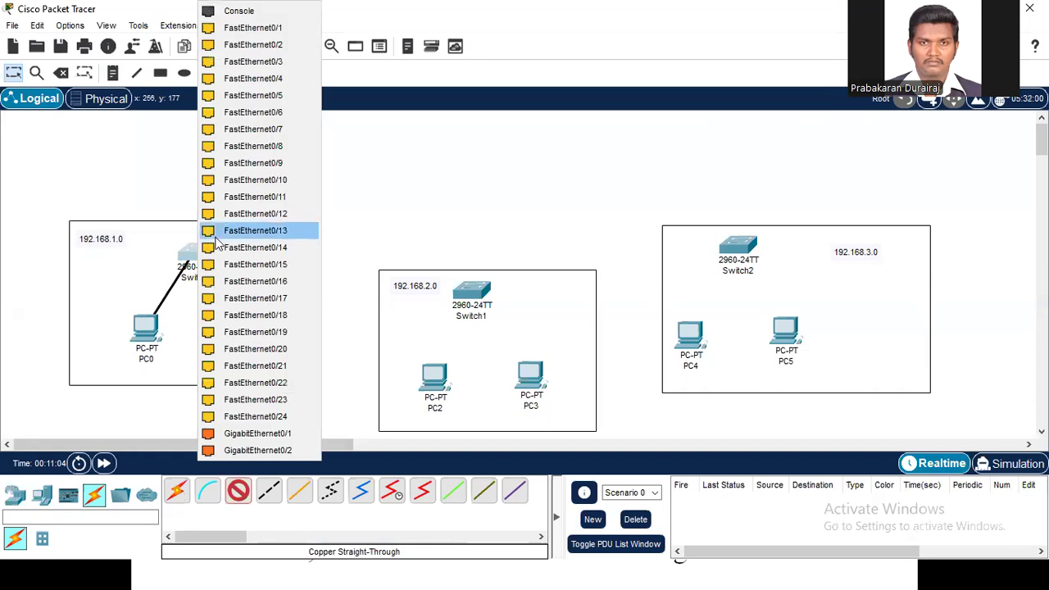
pyautogui.click(246, 28)
# Connect PC1's FastEthernet0 port to Switch0's FastEthernet0/2 port with a copper straight-through cable
pyautogui.click(236, 492)
pyautogui.click(264, 332)
pyautogui.click(324, 389)
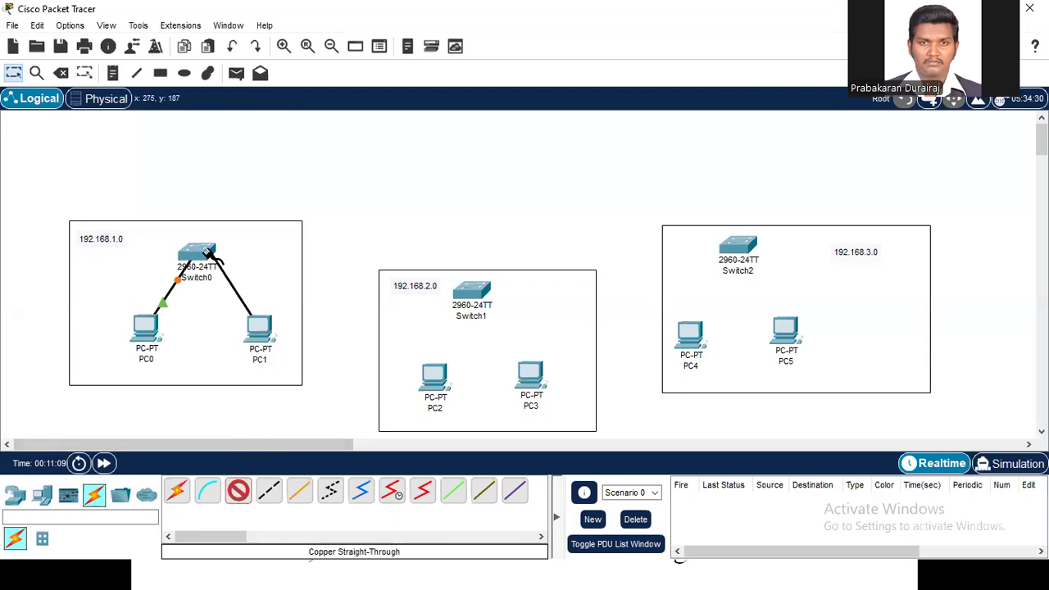
pyautogui.click(207, 252)
pyautogui.click(253, 30)
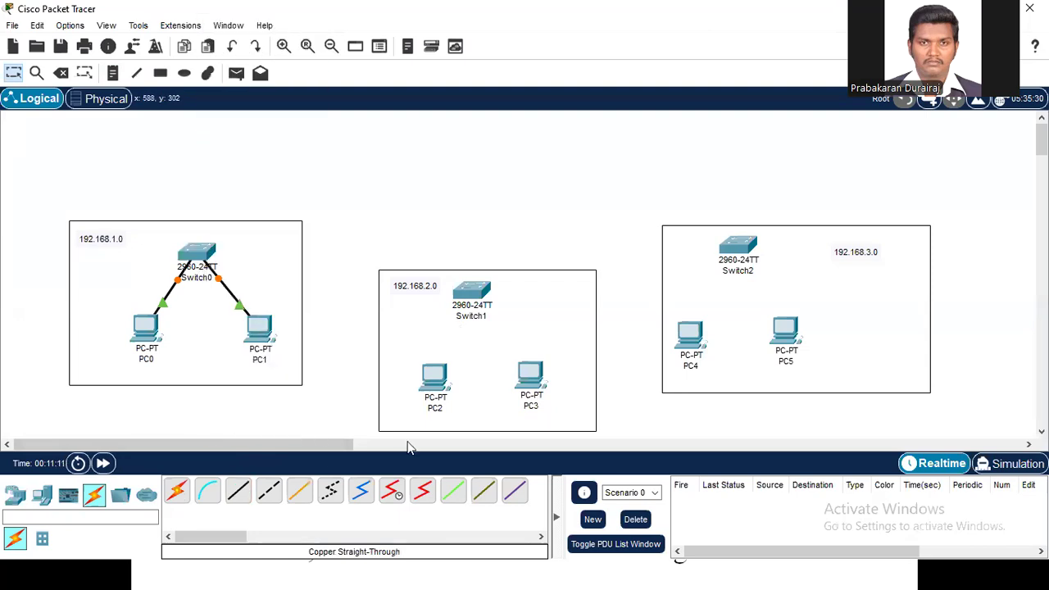
# Connect PC2's FastEthernet0 port to Switch1's FastEthernet0/1 port with a copper straight-through cable
pyautogui.click(238, 491)
pyautogui.click(447, 384)
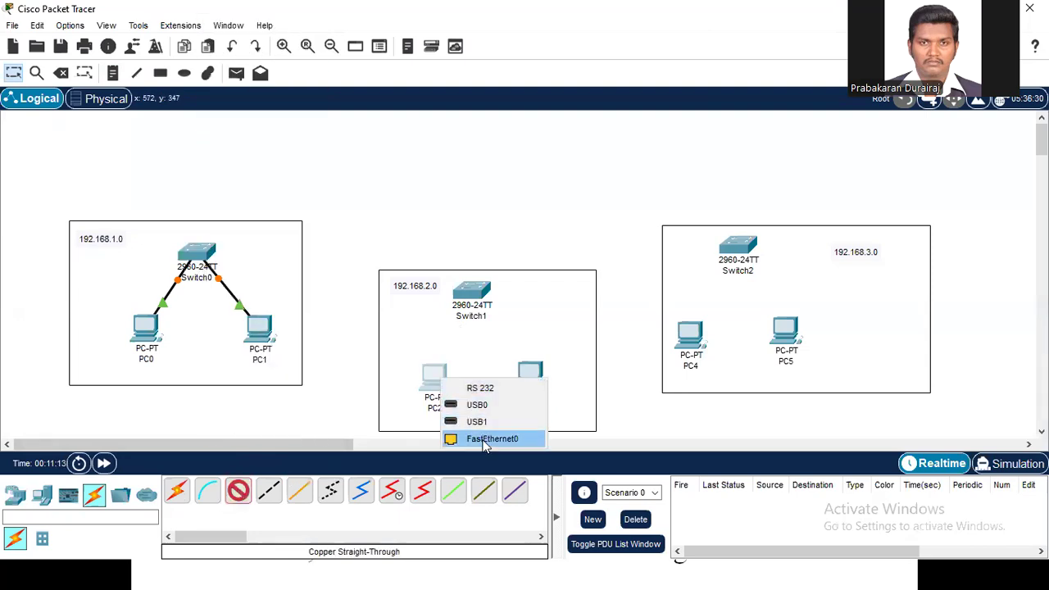
pyautogui.click(485, 441)
pyautogui.click(470, 289)
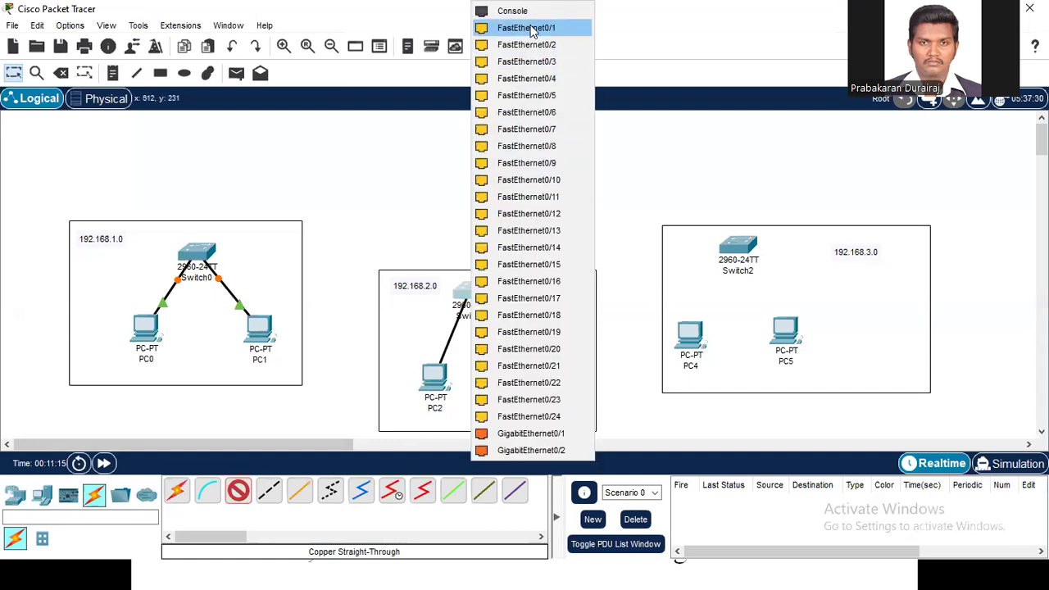
pyautogui.click(530, 30)
# Connect PC3's FastEthernet0 port to Switch1's FastEthernet0/2 port with a copper straight-through cable
pyautogui.click(237, 490)
pyautogui.click(531, 379)
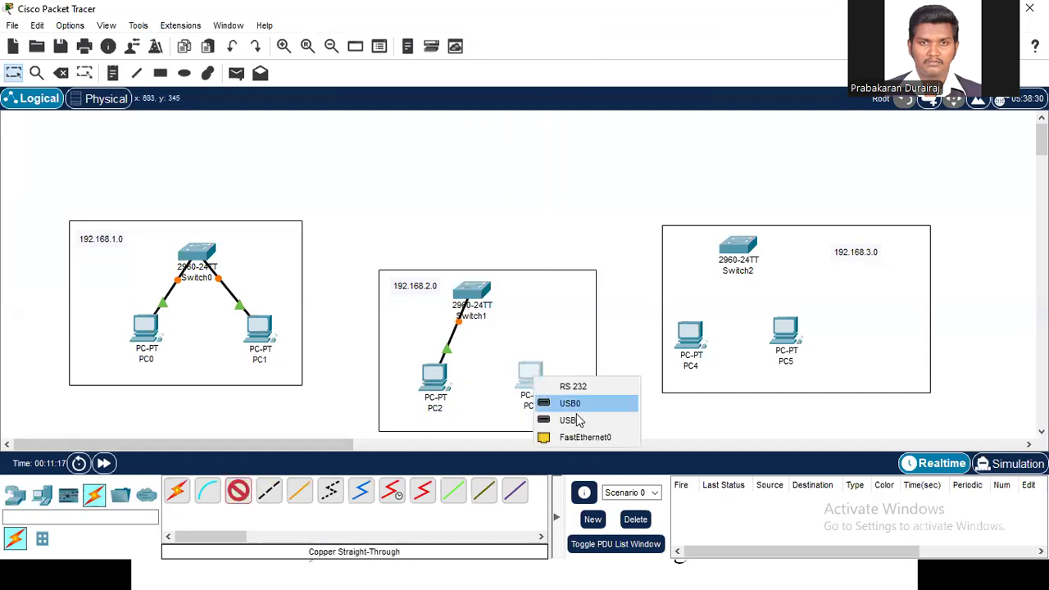
pyautogui.click(585, 437)
pyautogui.click(472, 291)
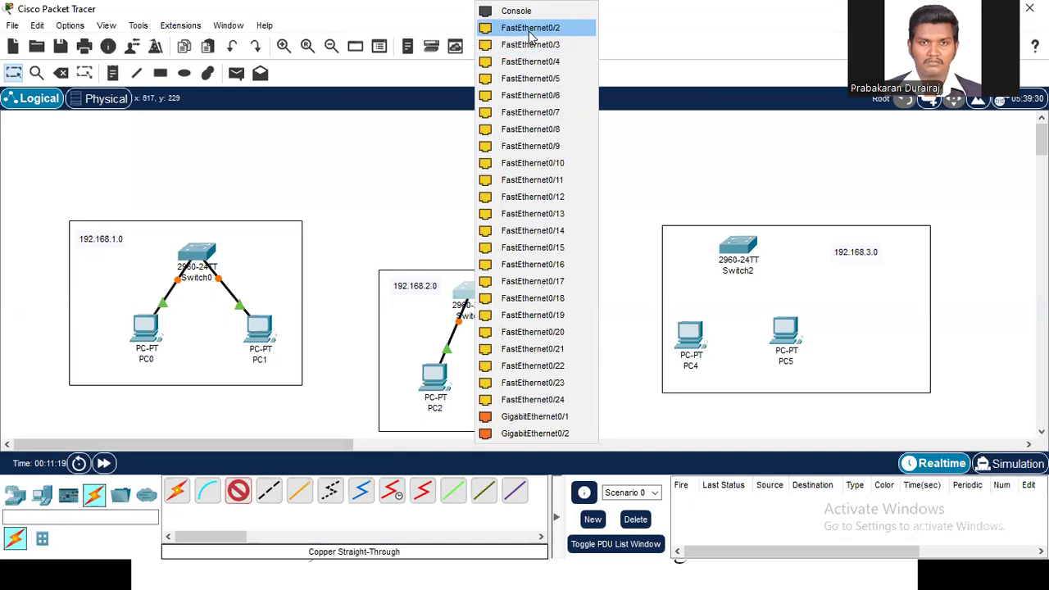
pyautogui.click(530, 28)
# Connect PC4's FastEthernet0 port to Switch2's FastEthernet0/1 port with a copper straight-through cable
pyautogui.click(691, 335)
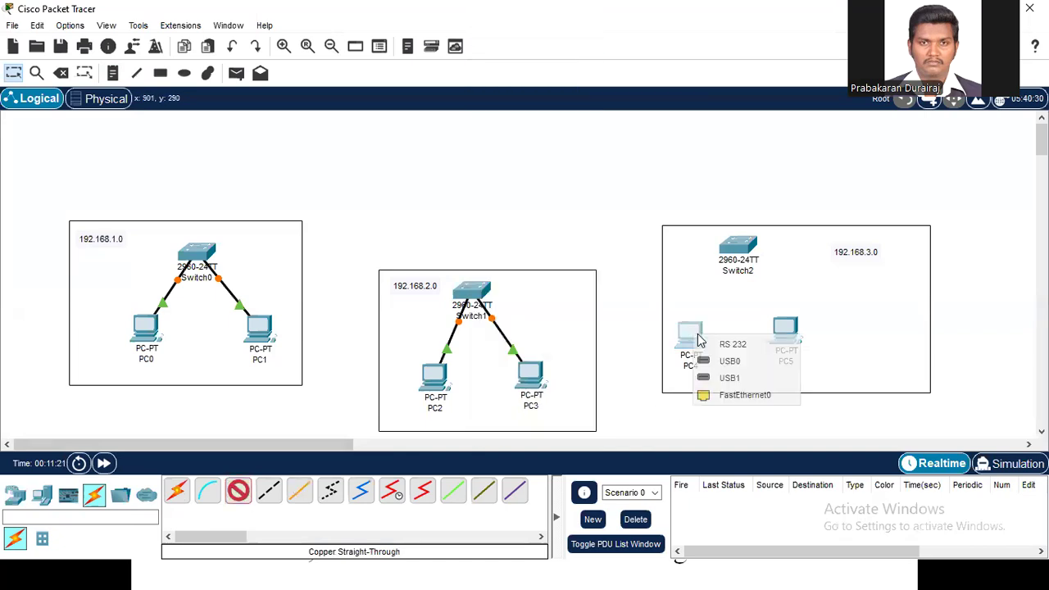
pyautogui.click(734, 395)
pyautogui.click(739, 244)
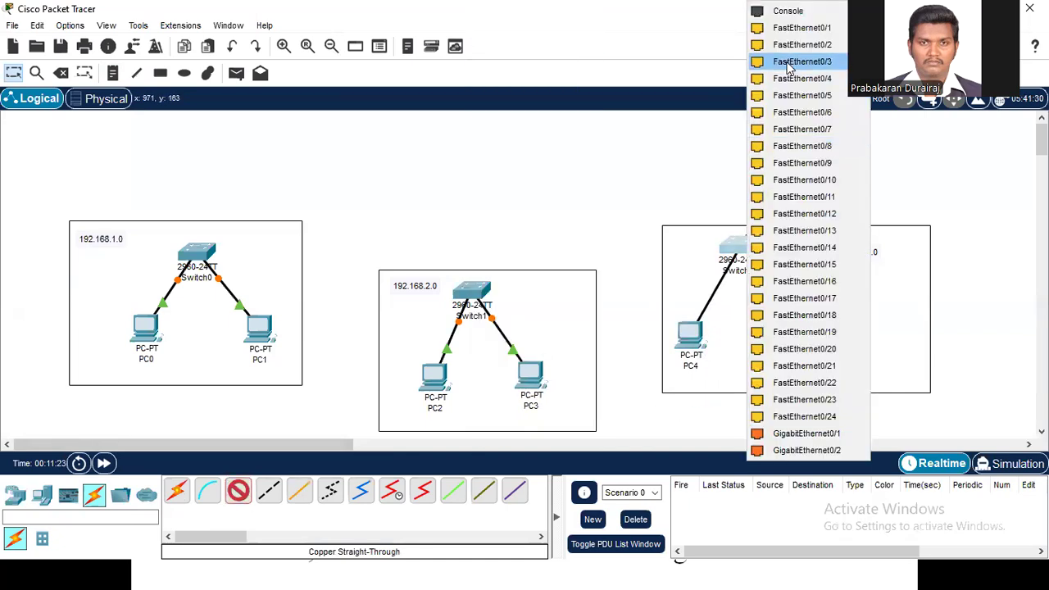
pyautogui.click(793, 28)
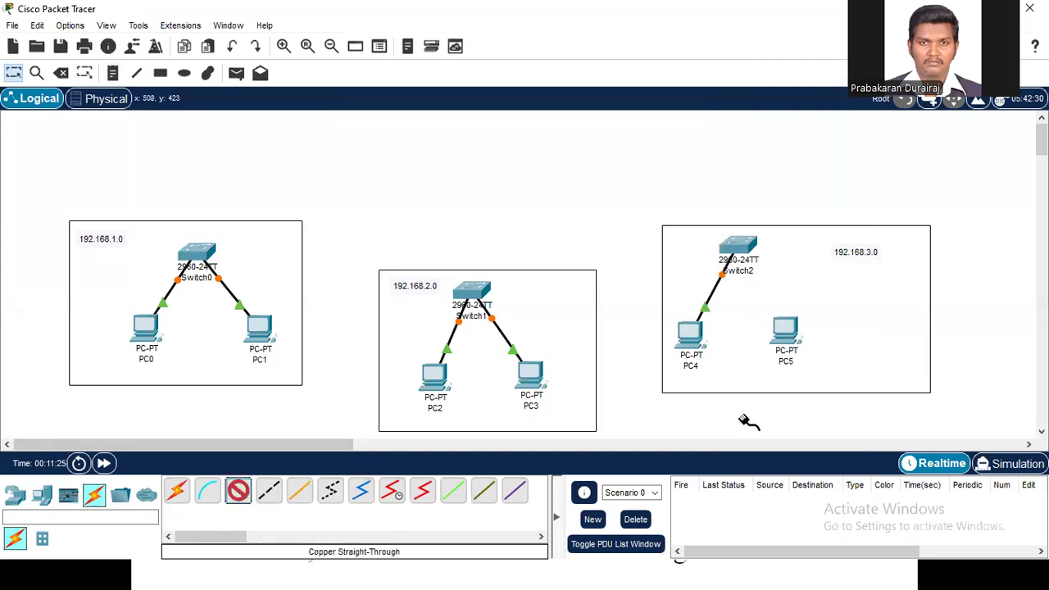
# Connect PC5's FastEthernet0 port to a free FastEthernet port on Switch2 with a copper straight-through cable
pyautogui.click(787, 327)
pyautogui.click(808, 387)
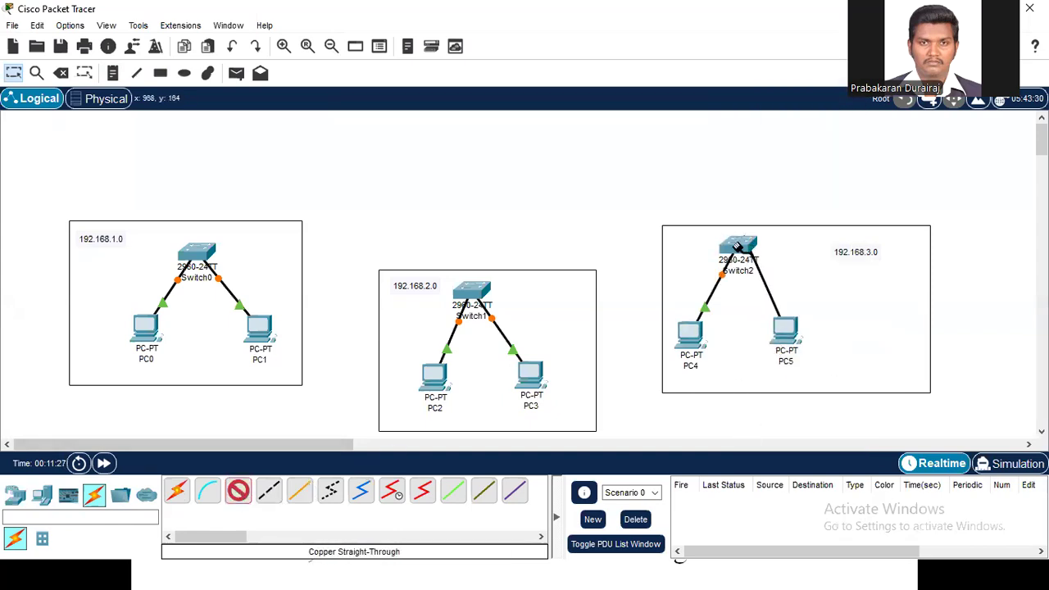
pyautogui.click(740, 250)
pyautogui.click(779, 43)
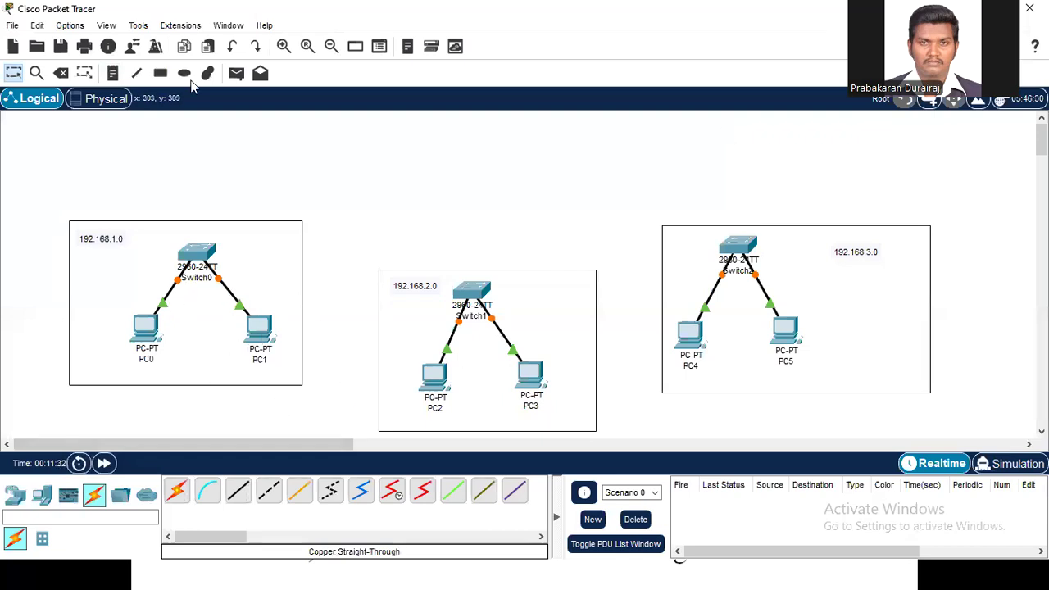
# Add the text notes NETWORK 1, NETWORK 2 and NETWORK 3 beside the Switch0, Switch1 and Switch2 boxes respectively
pyautogui.click(113, 73)
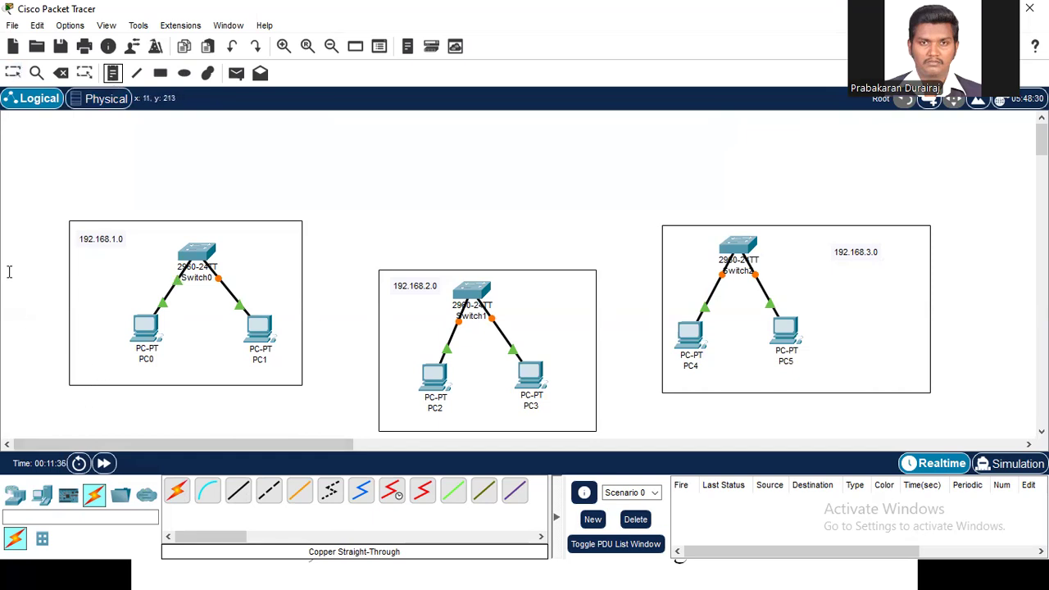
pyautogui.click(9, 271)
pyautogui.write('n')
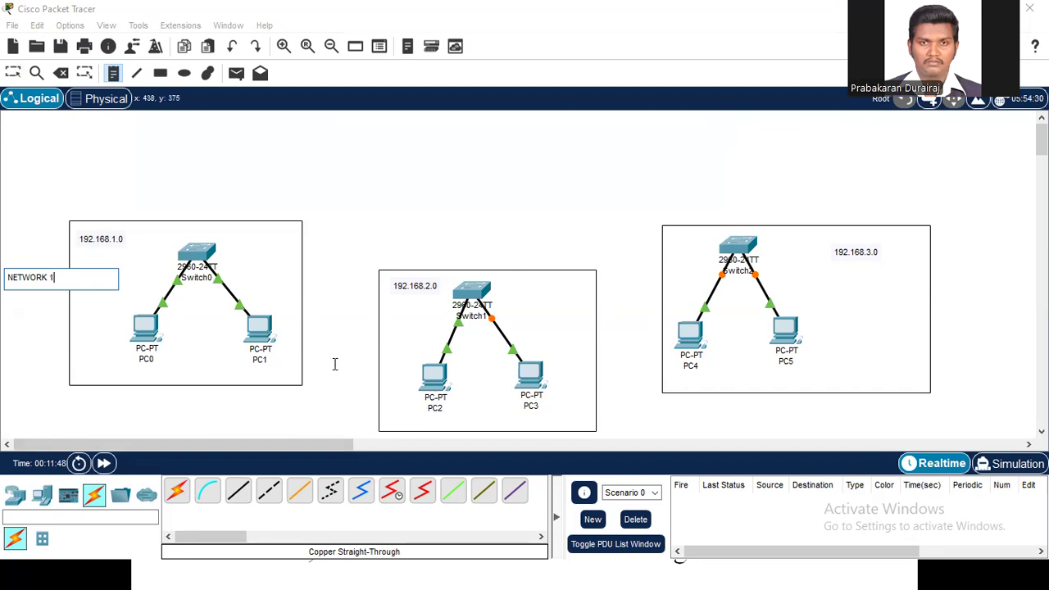
pyautogui.click(379, 262)
pyautogui.write('NETWORK')
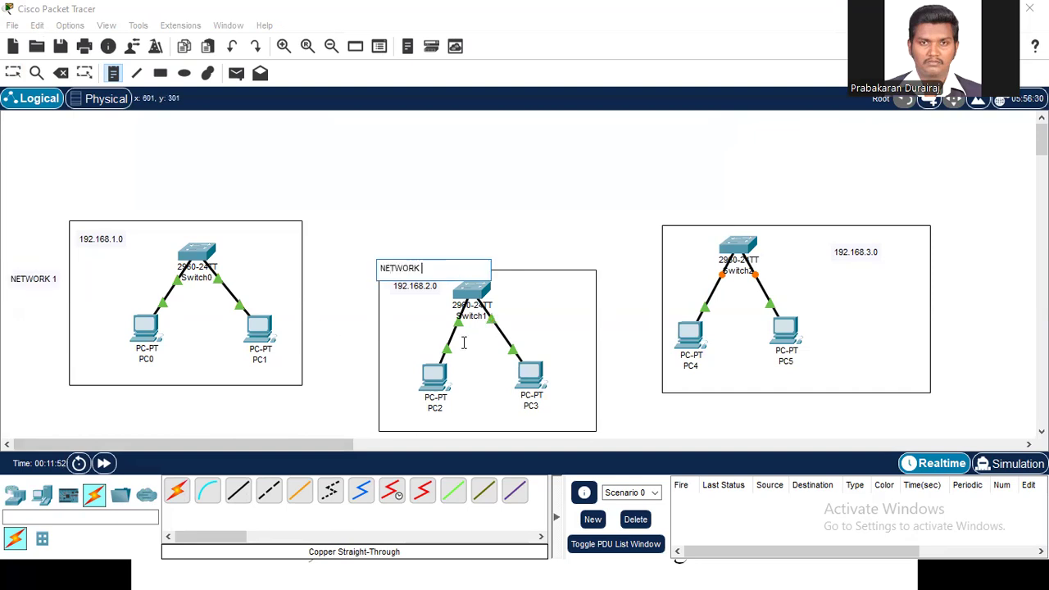
pyautogui.write(' 2')
pyautogui.click(871, 215)
pyautogui.write('NE')
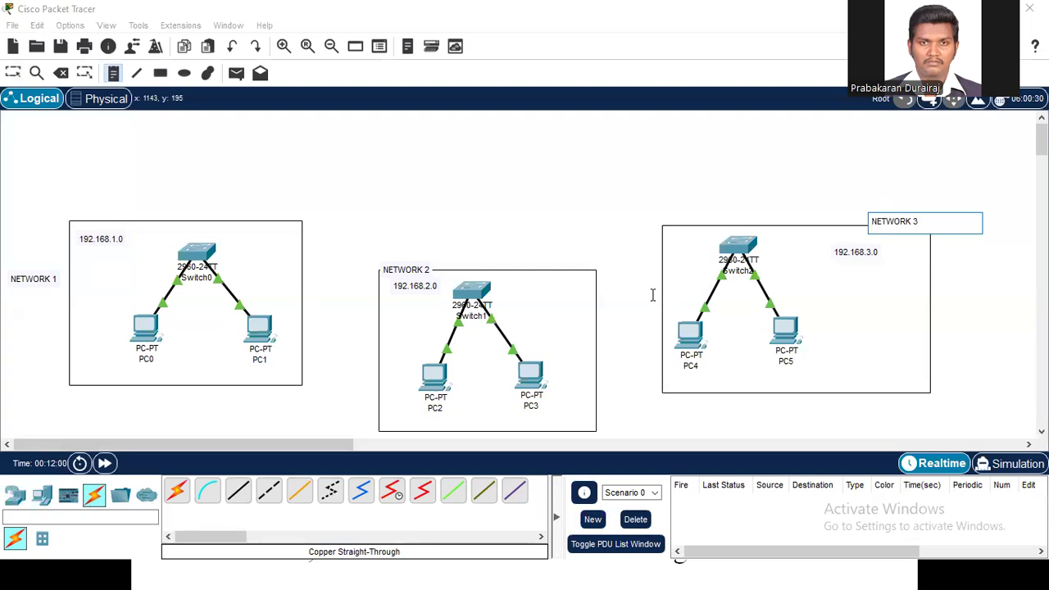
pyautogui.press('Escape')
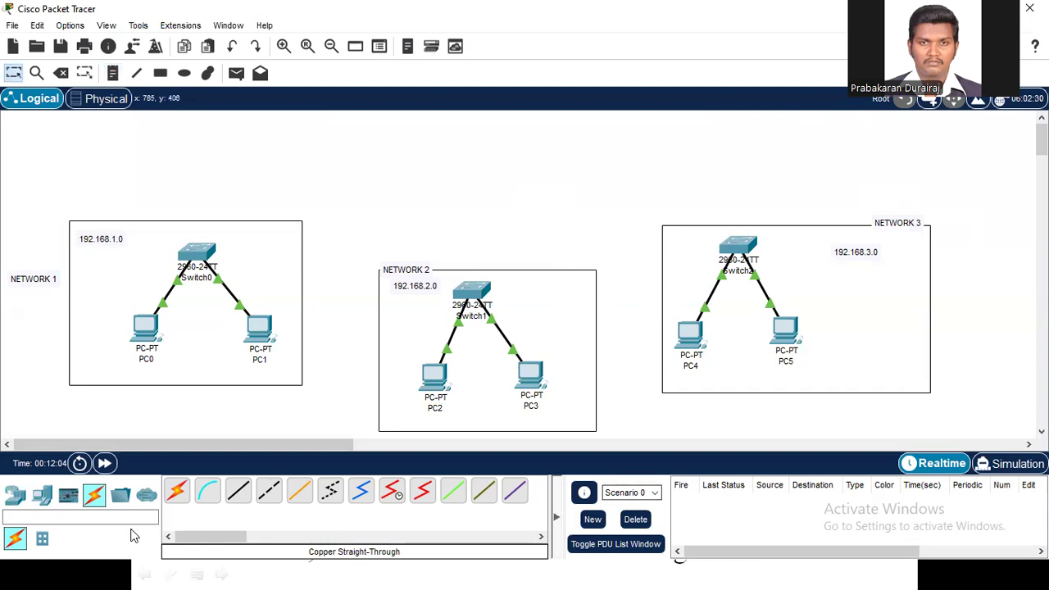
# Place three 1841 routers in the workspace, one above each of the boxed networks
pyautogui.click(14, 497)
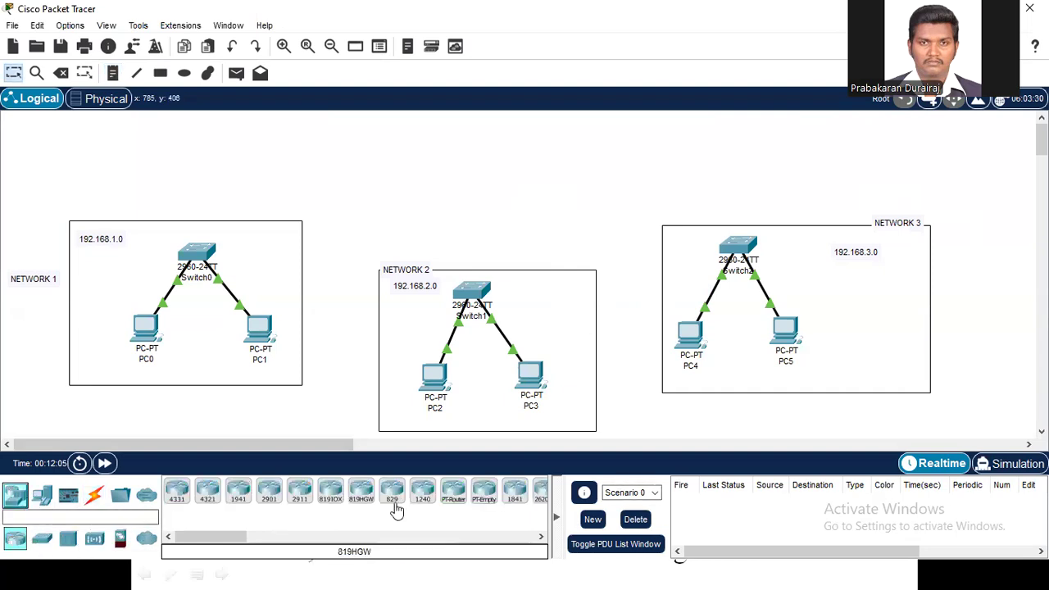
pyautogui.moveTo(229, 538); pyautogui.dragTo(257, 539)
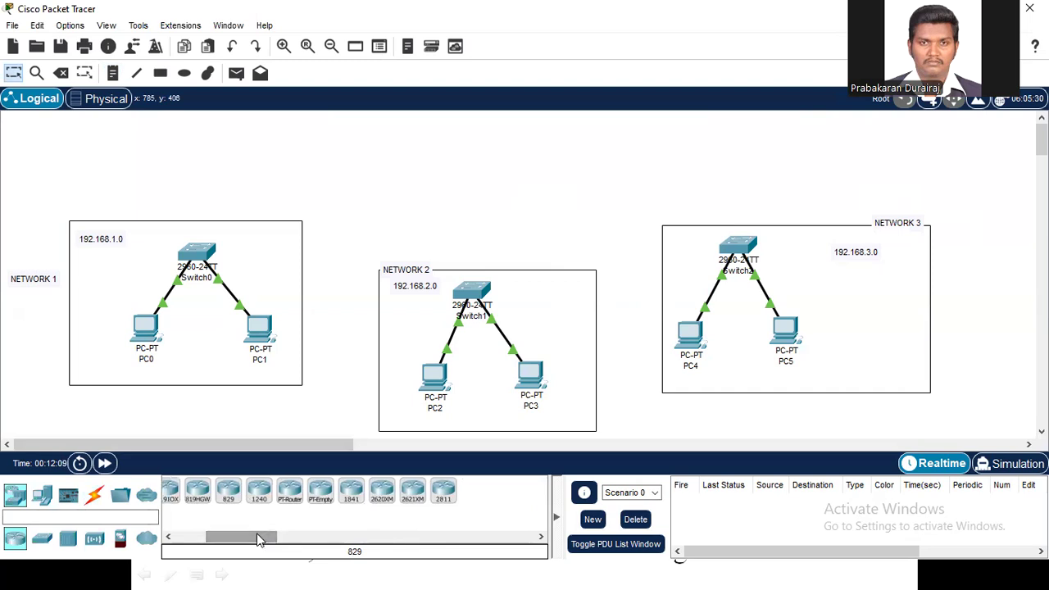
pyautogui.click(351, 492)
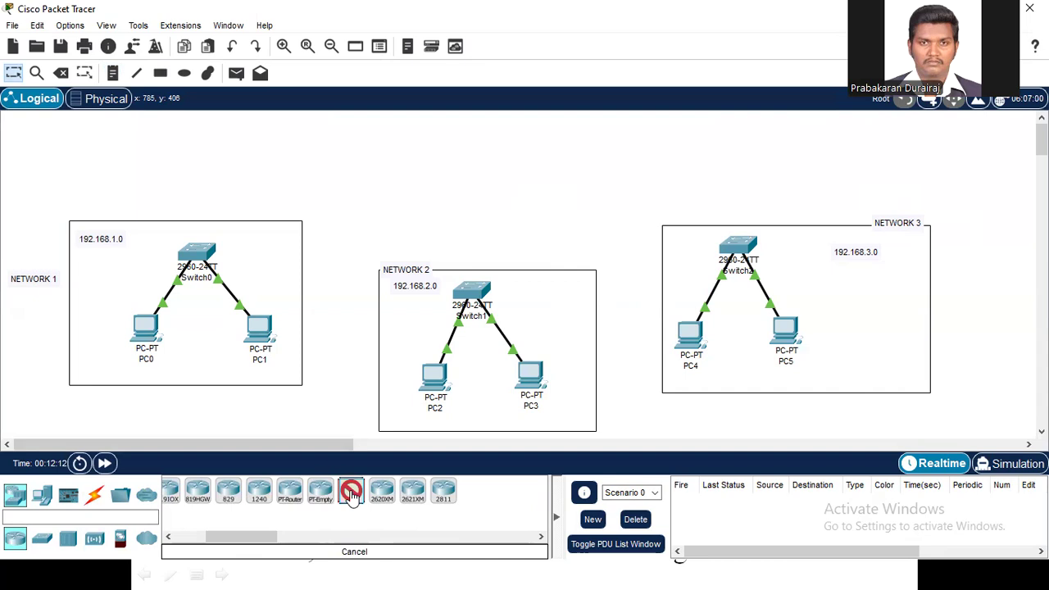
pyautogui.click(198, 131)
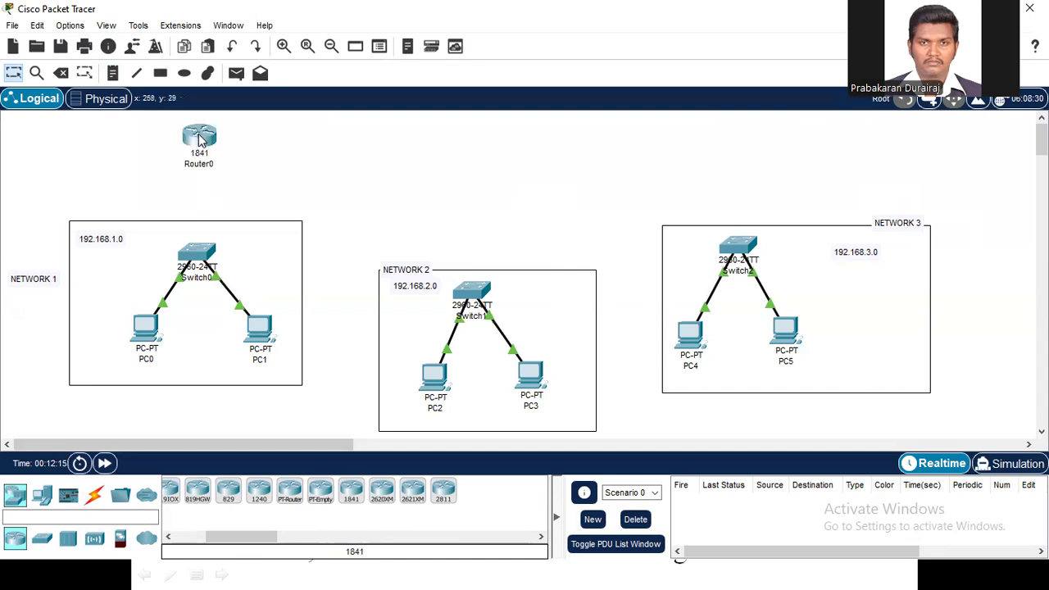
pyautogui.click(351, 496)
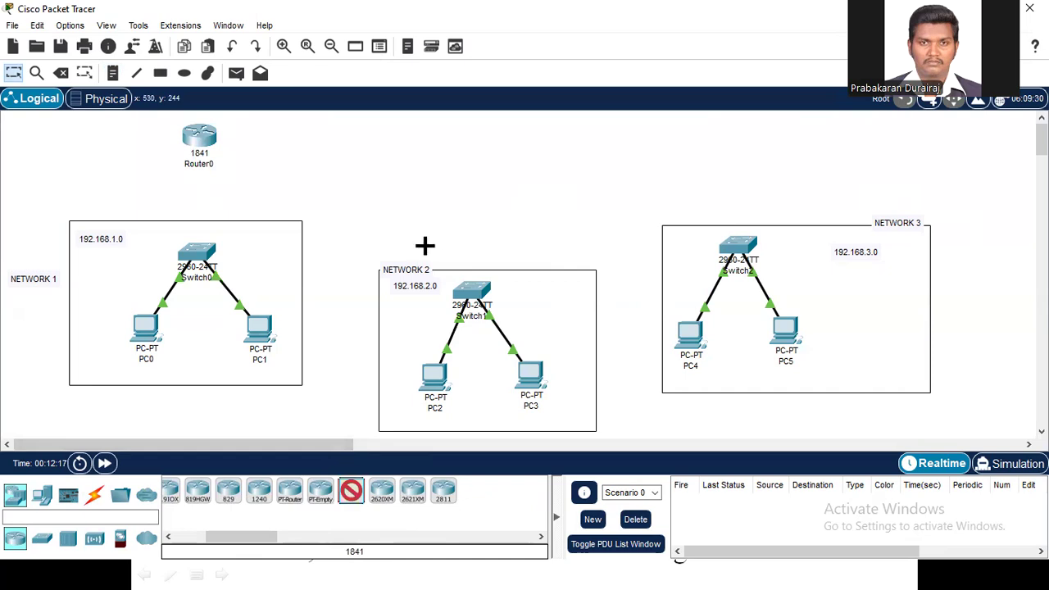
pyautogui.click(467, 201)
pyautogui.click(349, 493)
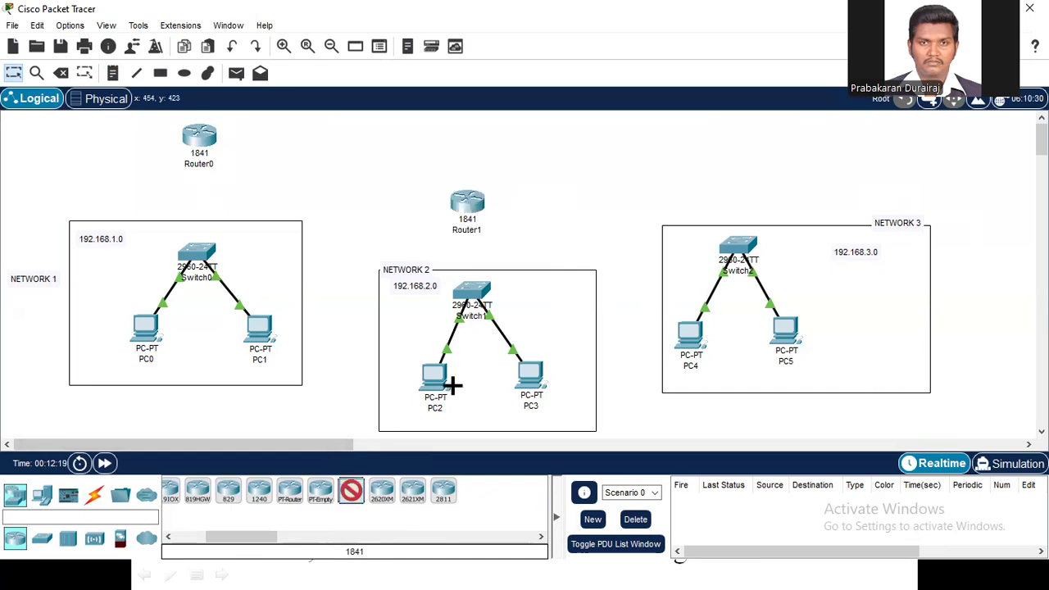
pyautogui.click(740, 136)
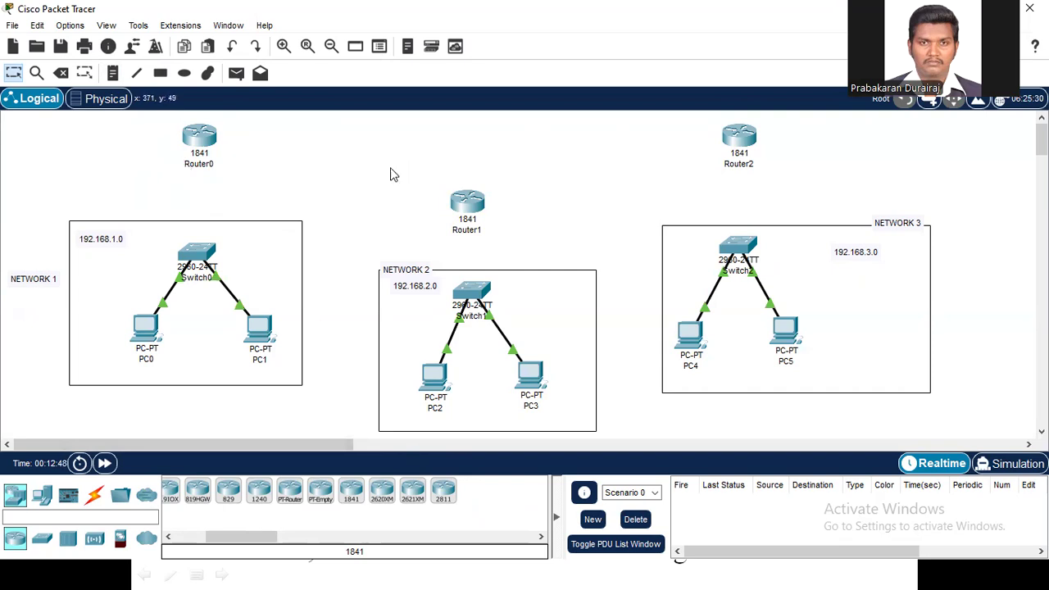
# Connect Switch0's FastEthernet0/3 port to Router0's FastEthernet0/0 port with a copper straight-through cable
pyautogui.click(95, 496)
pyautogui.click(238, 492)
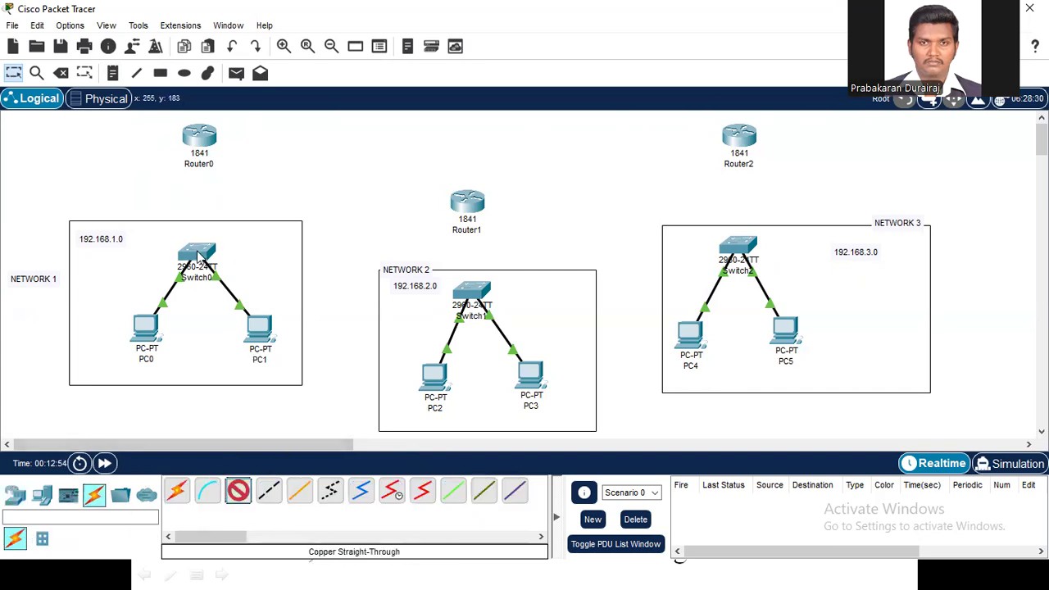
pyautogui.click(196, 255)
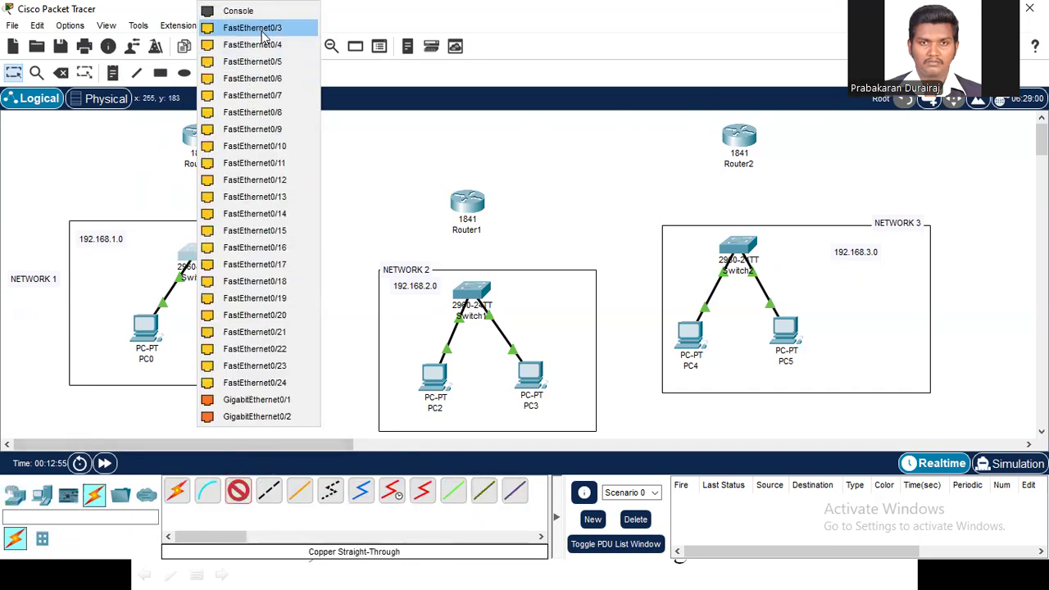
pyautogui.click(262, 31)
pyautogui.click(203, 138)
pyautogui.click(246, 176)
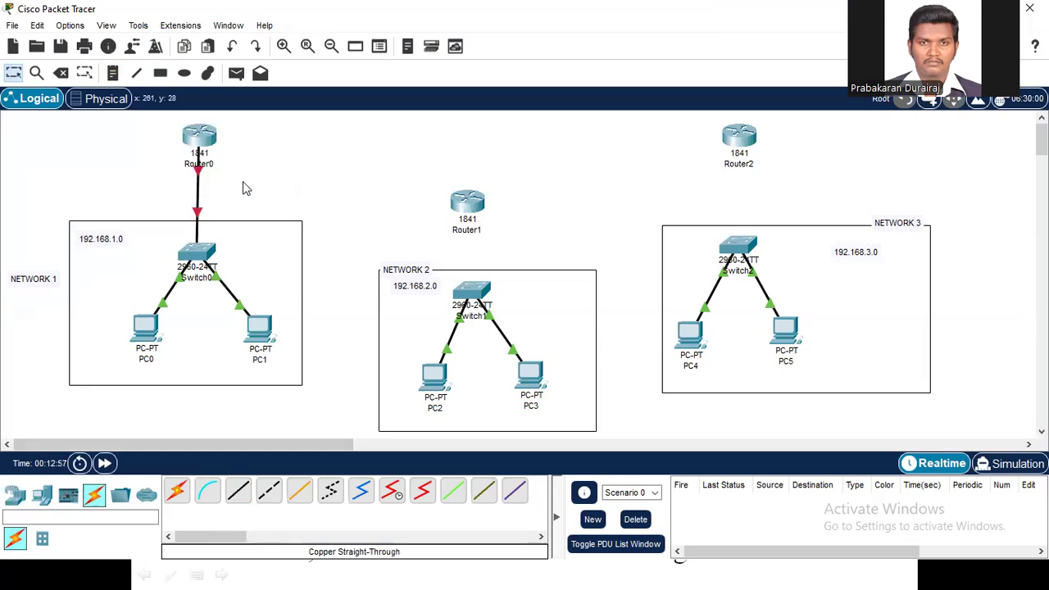
# Connect Switch1's FastEthernet0/3 port to Router1's FastEthernet0/0 port with a copper straight-through cable
pyautogui.click(238, 492)
pyautogui.click(472, 292)
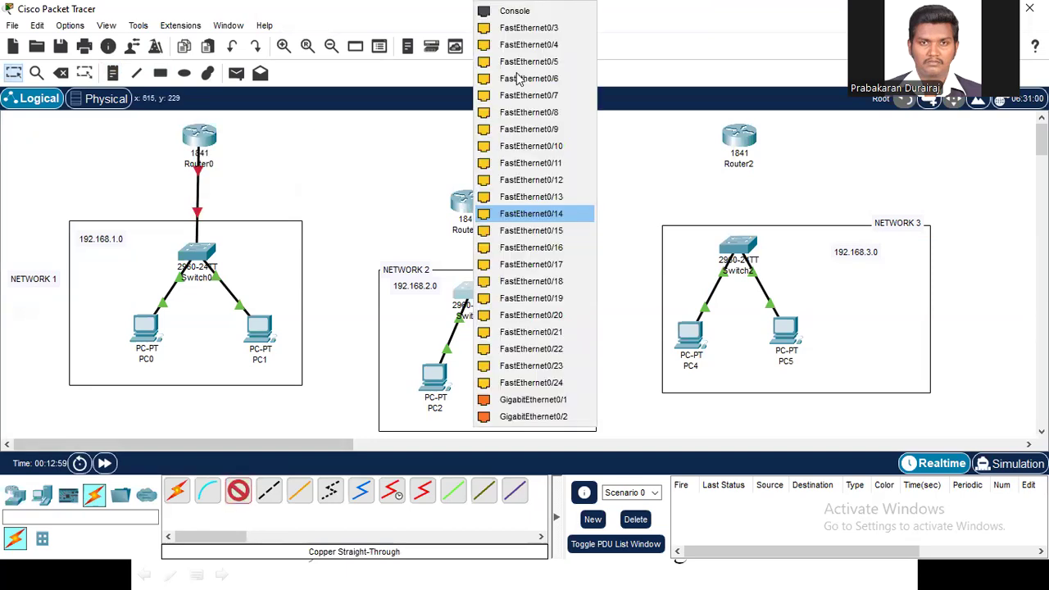
pyautogui.click(529, 30)
pyautogui.click(465, 201)
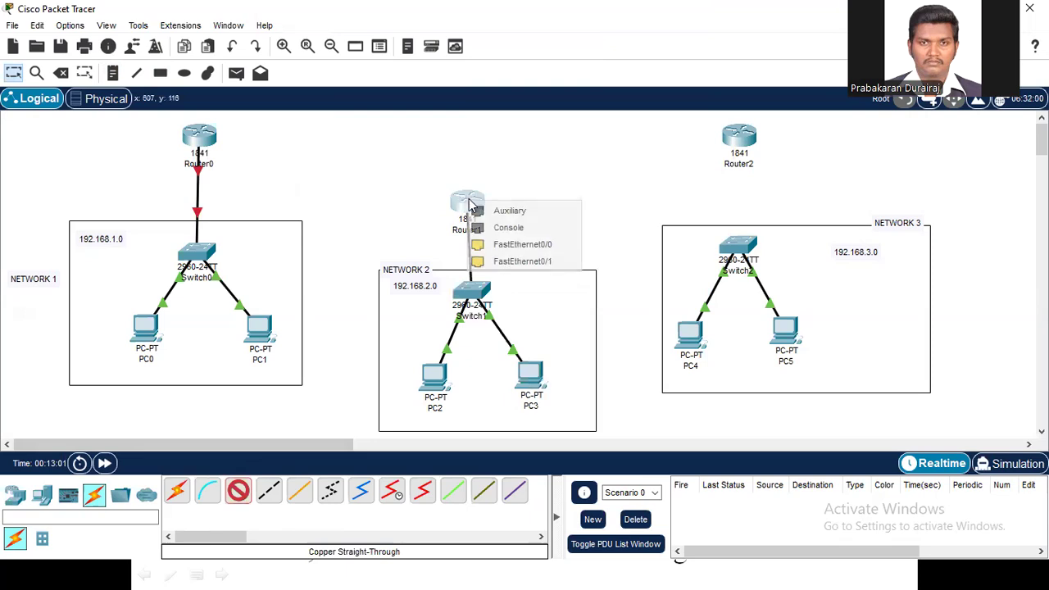
pyautogui.click(510, 242)
# Connect Switch2's FastEthernet0/3 port to Router2's FastEthernet0/0 port with a copper straight-through cable
pyautogui.click(237, 492)
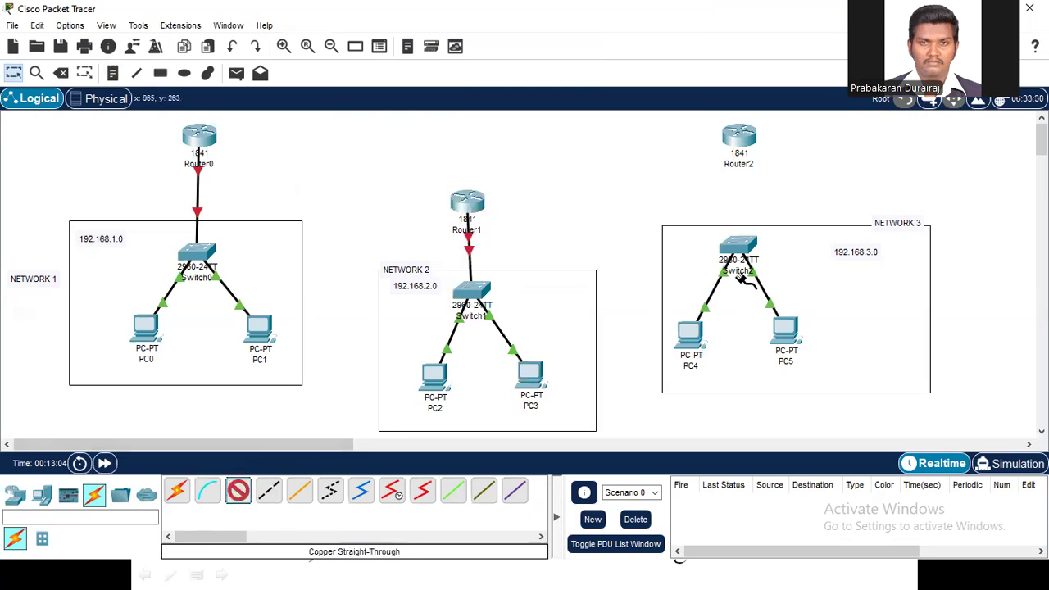
pyautogui.click(738, 246)
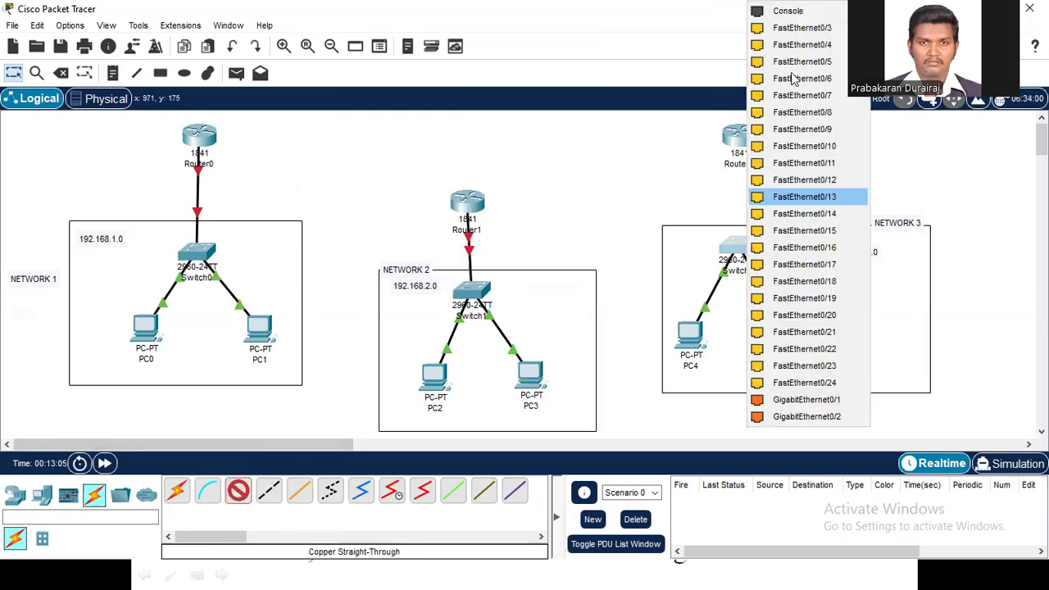
pyautogui.click(804, 31)
pyautogui.click(740, 135)
pyautogui.click(778, 179)
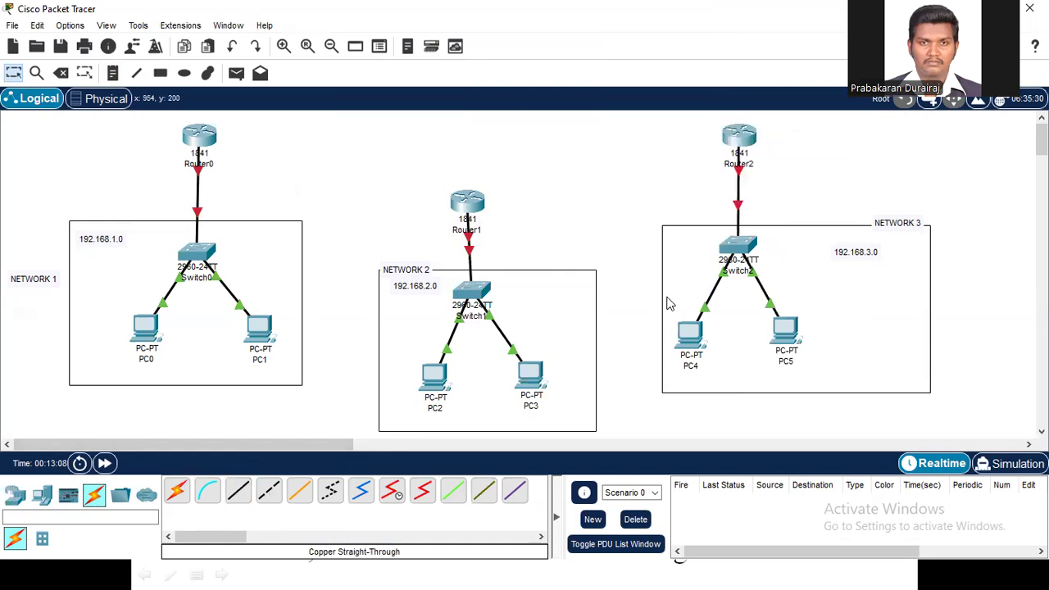
# Link Router0's FastEthernet0/1 port to Router1's FastEthernet0/1 port with a copper cross-over cable
pyautogui.click(268, 500)
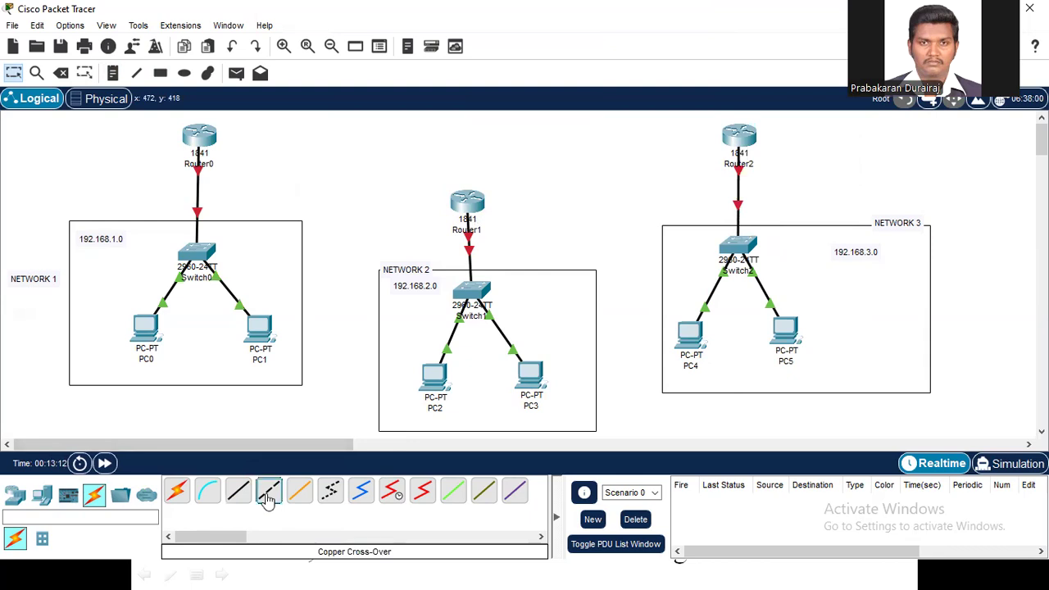
pyautogui.click(206, 136)
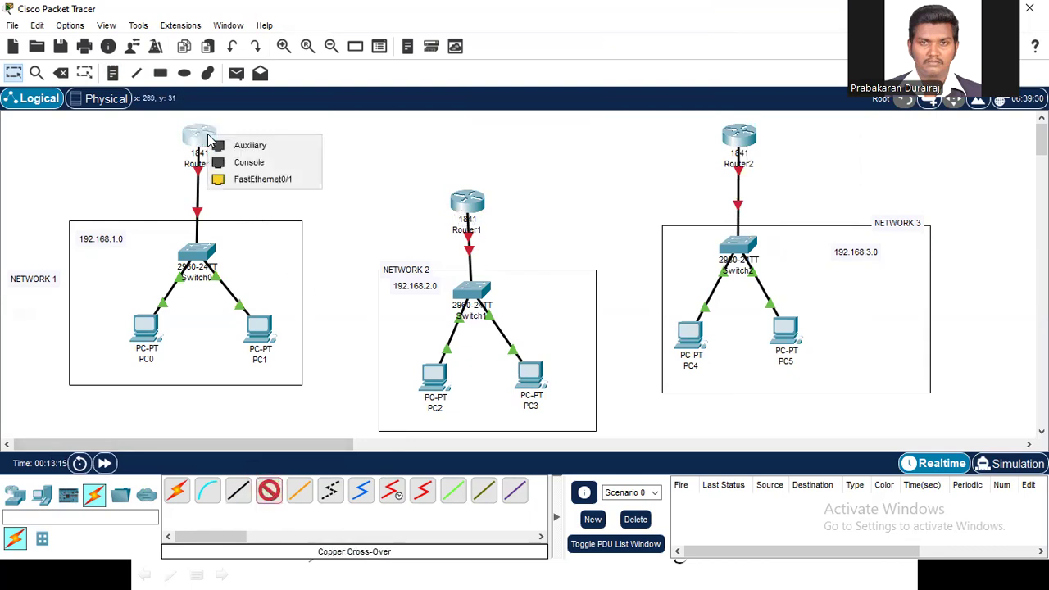
pyautogui.click(256, 179)
pyautogui.click(468, 205)
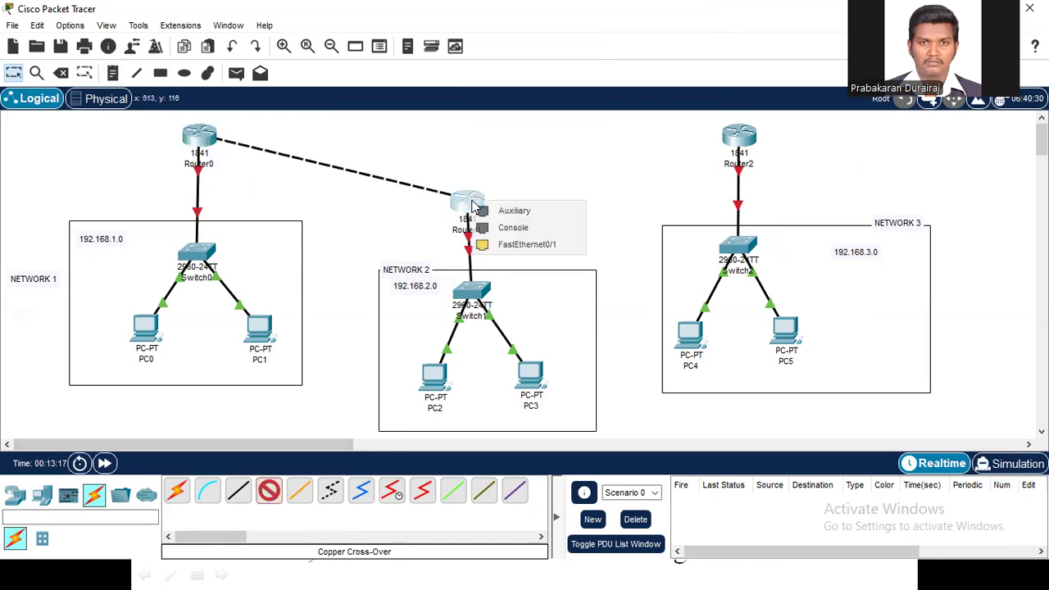
pyautogui.click(507, 246)
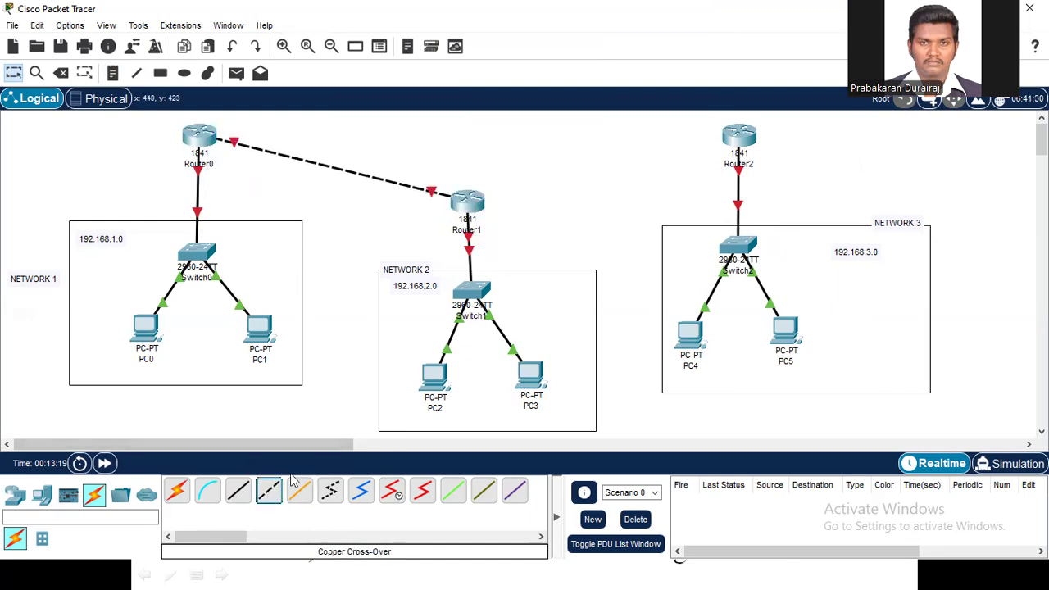
pyautogui.click(471, 207)
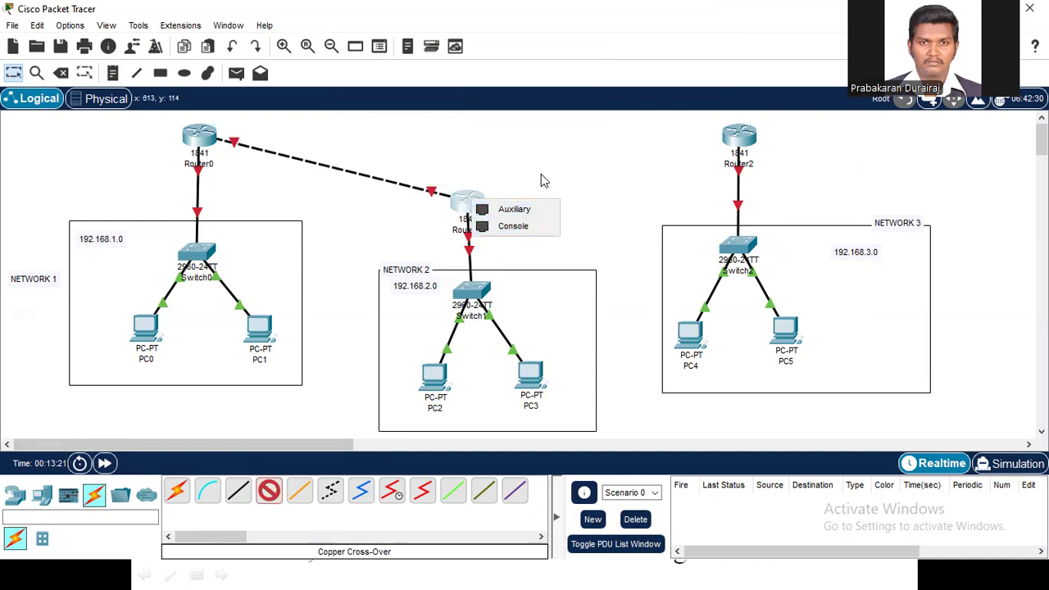
pyautogui.click(597, 207)
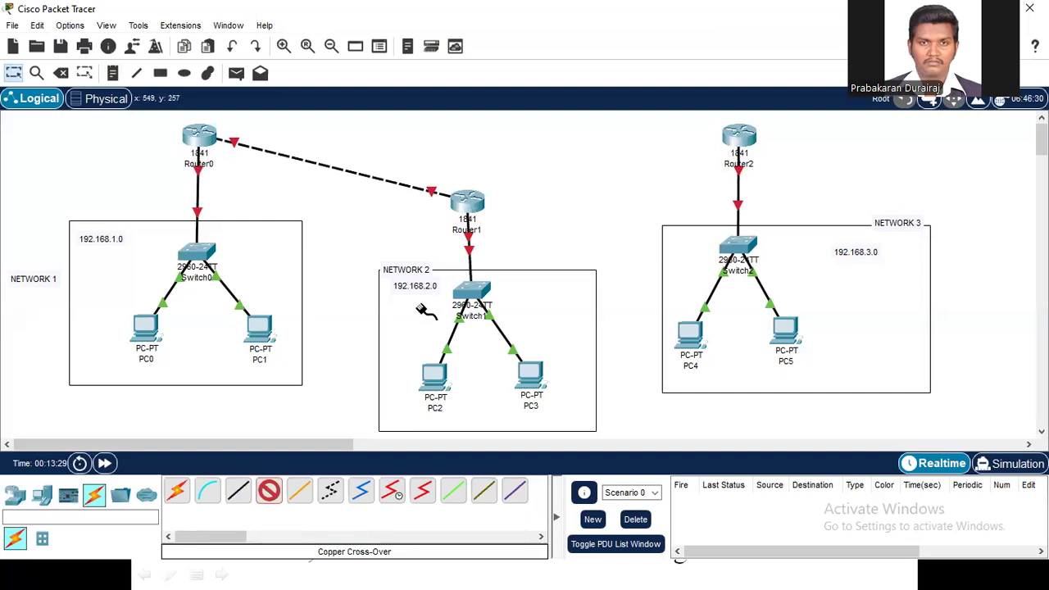
pyautogui.click(206, 490)
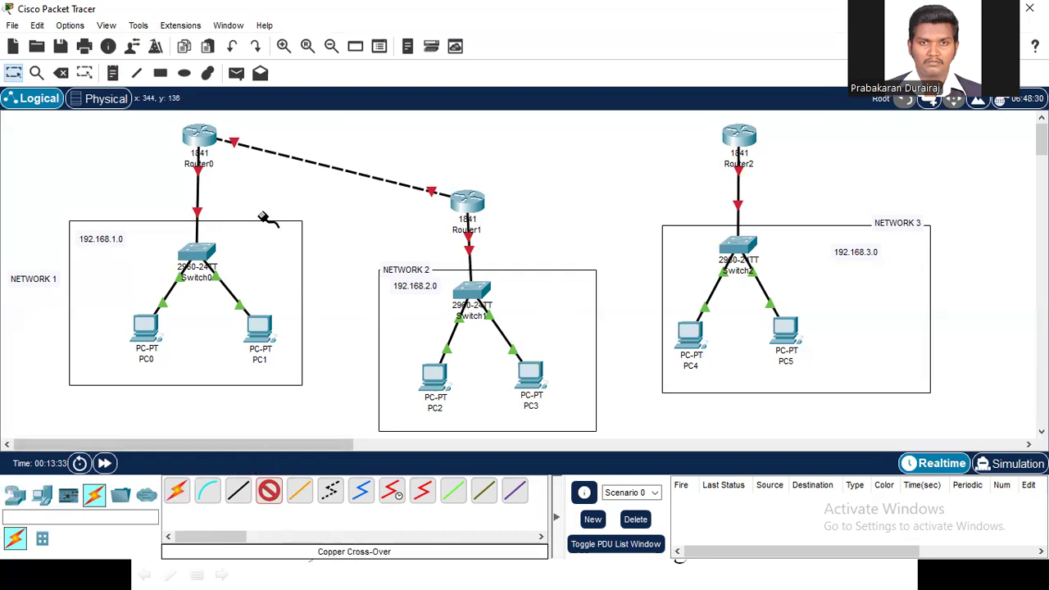
pyautogui.press('Escape')
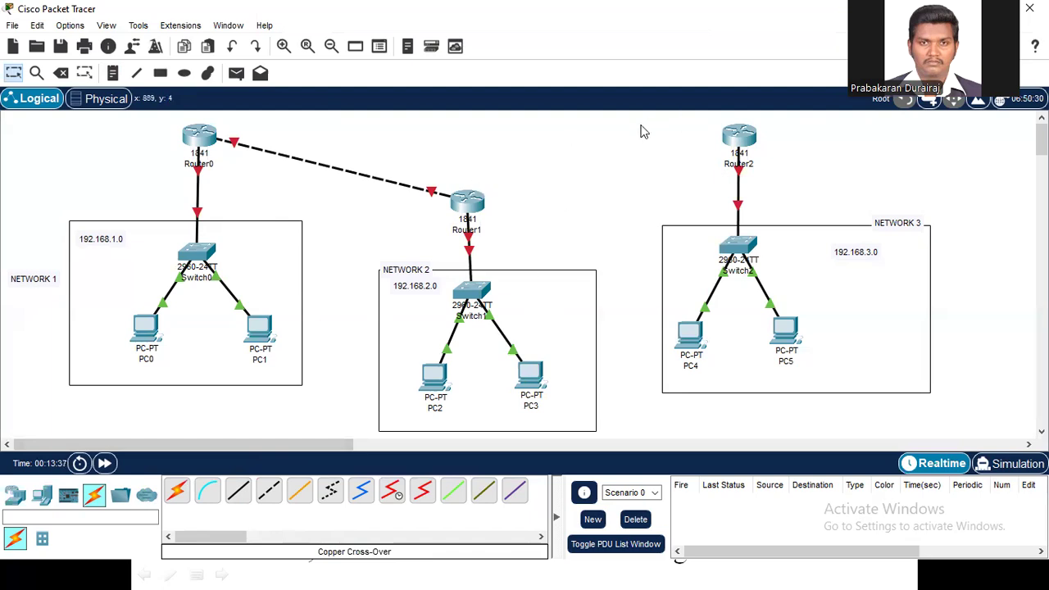
# Examine Router1's physical device view and its list of available modules
pyautogui.click(468, 204)
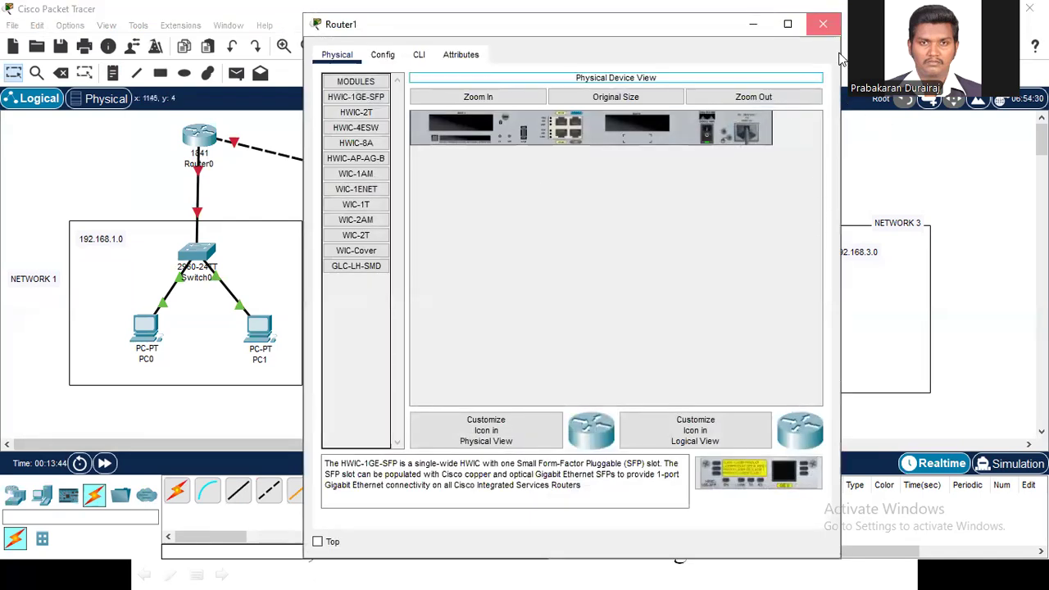
pyautogui.click(824, 24)
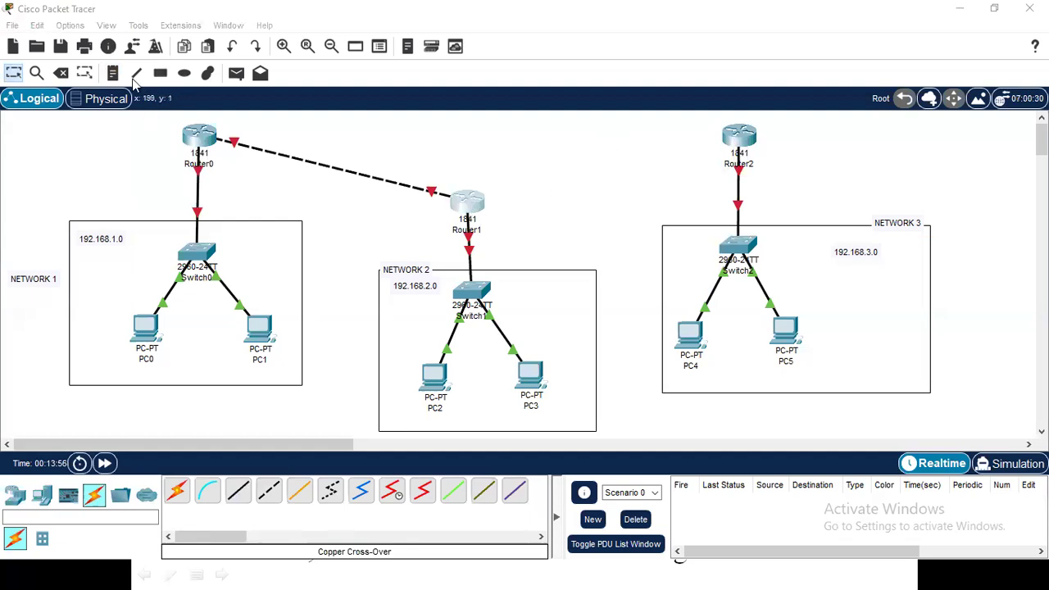
pyautogui.click(15, 76)
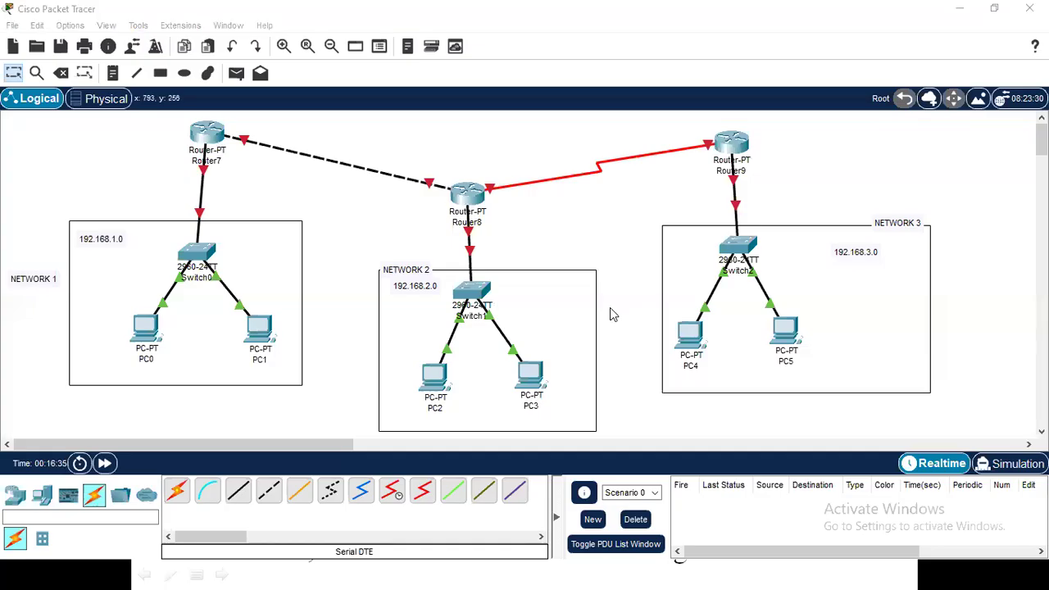
# Delete the cross-over link between Router7 and Router8 and the serial link between Router8 and Router9
pyautogui.click(15, 503)
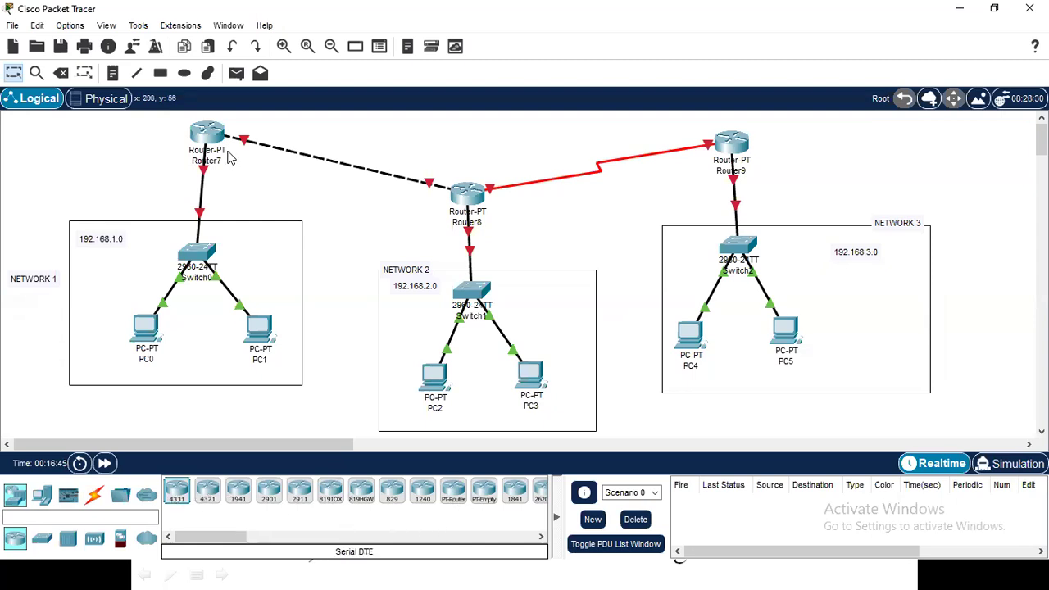
pyautogui.moveTo(210, 141)
pyautogui.click(60, 73)
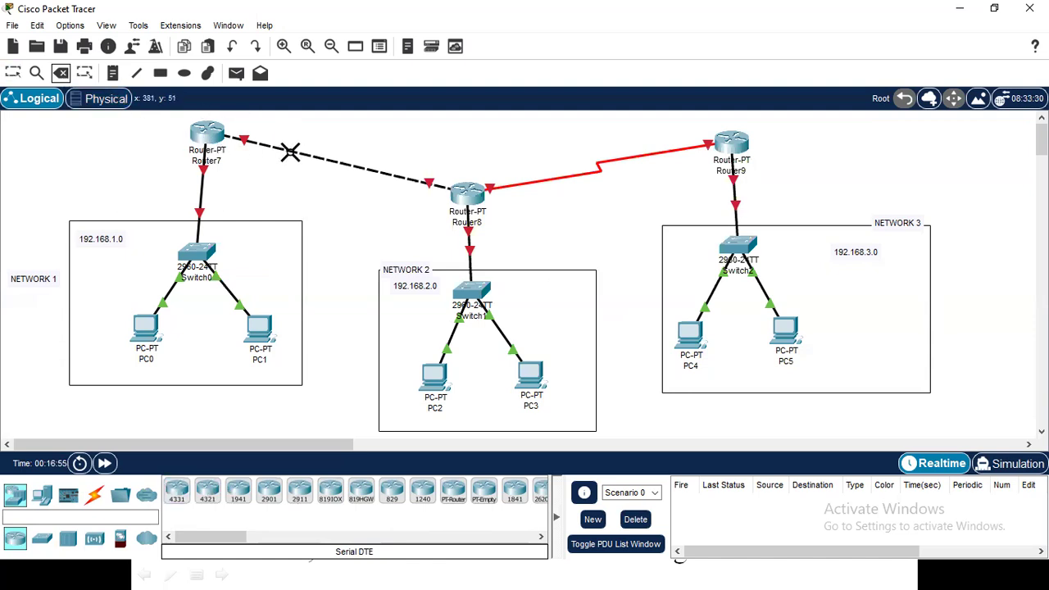
pyautogui.click(288, 150)
pyautogui.click(567, 174)
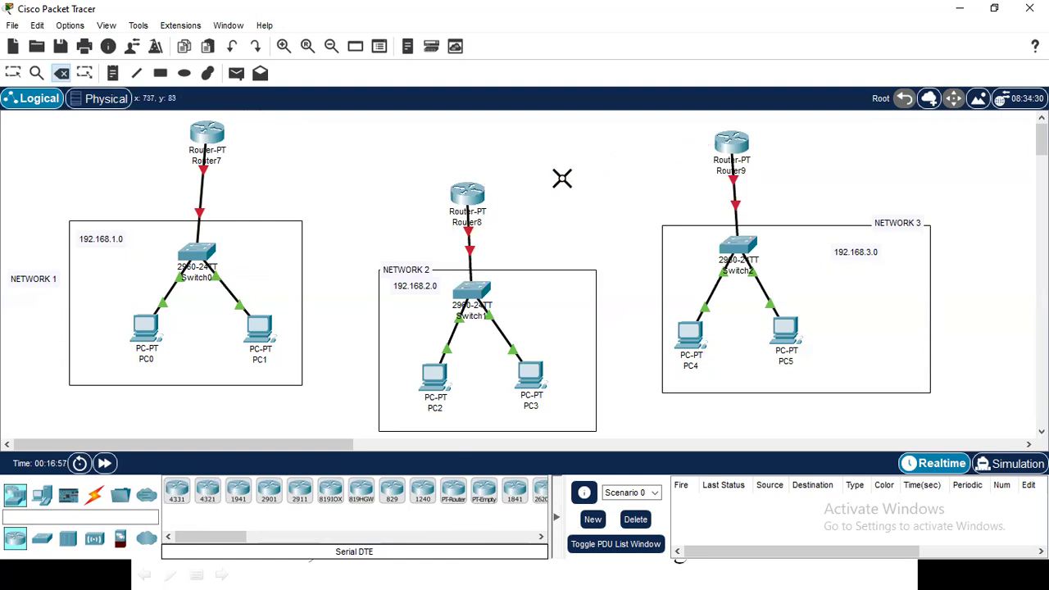
pyautogui.press('Escape')
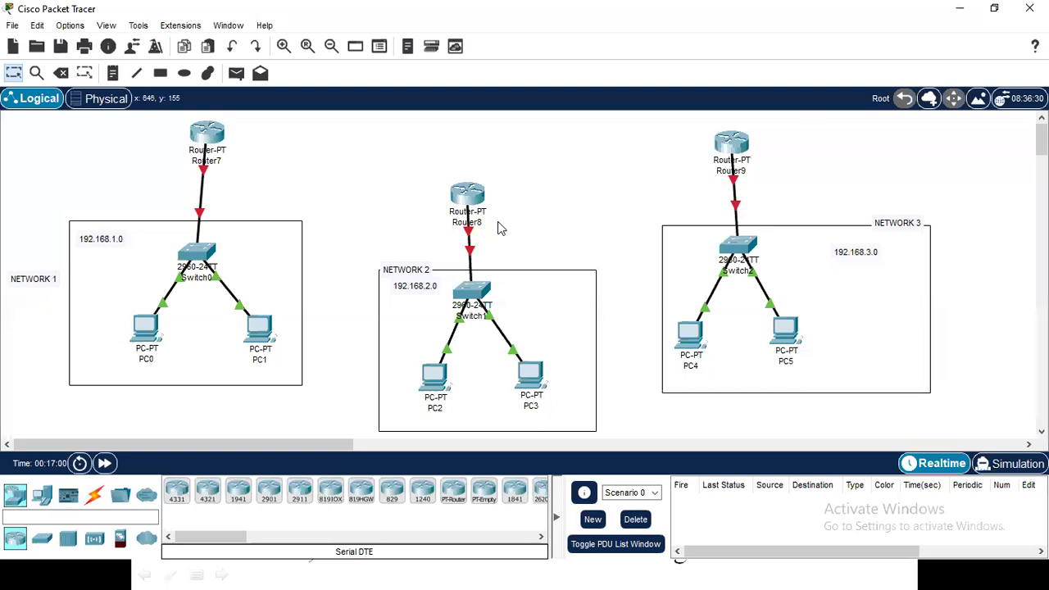
# Connect the FastEthernet1/0 ports of Router7 and Router8 with a copper cross-over cable
pyautogui.click(94, 491)
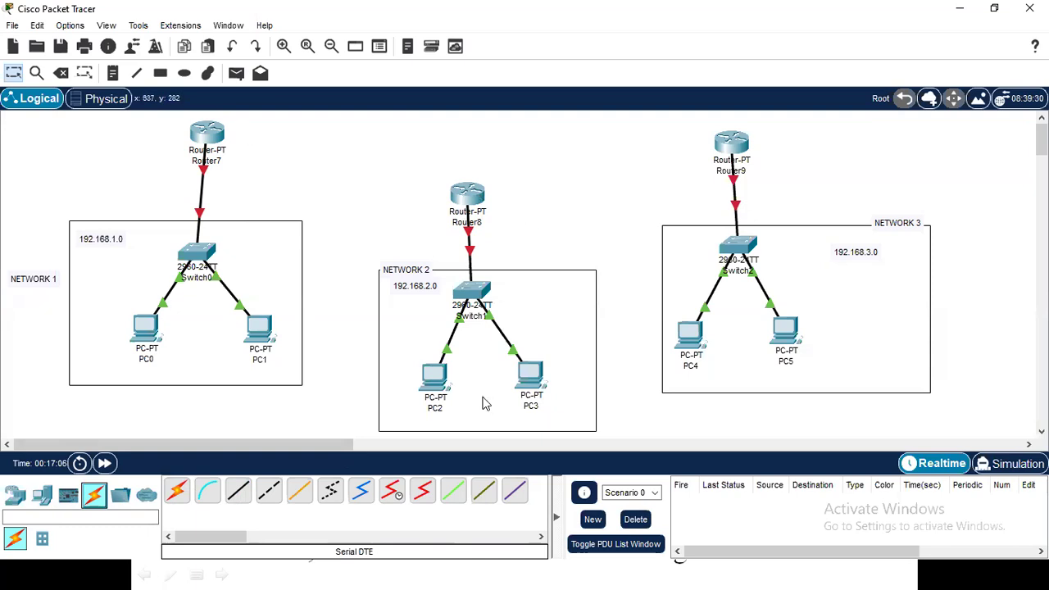
pyautogui.click(268, 490)
pyautogui.click(199, 123)
pyautogui.click(257, 177)
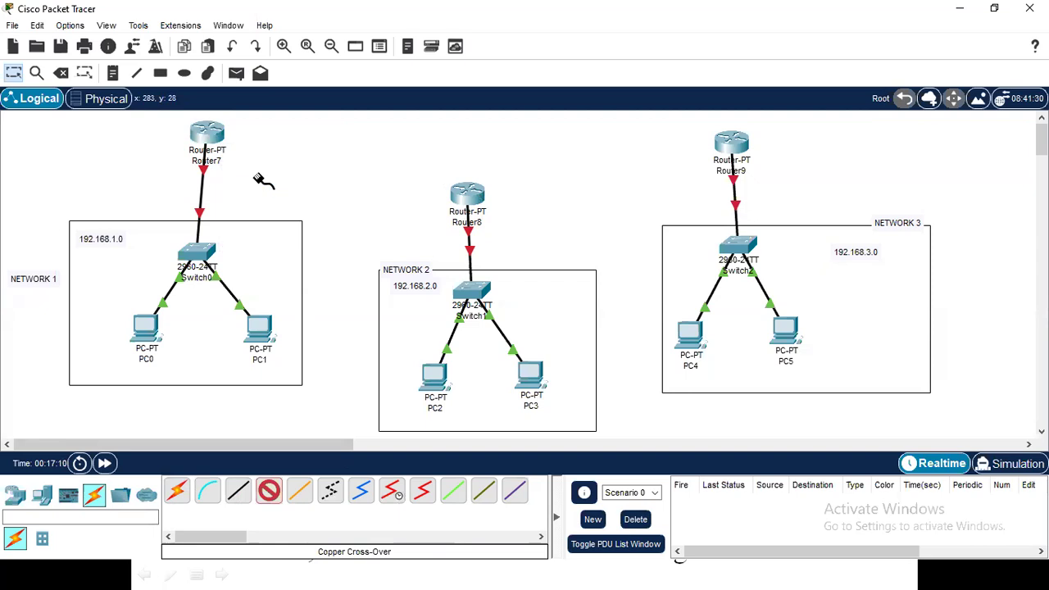
pyautogui.click(468, 193)
pyautogui.click(513, 233)
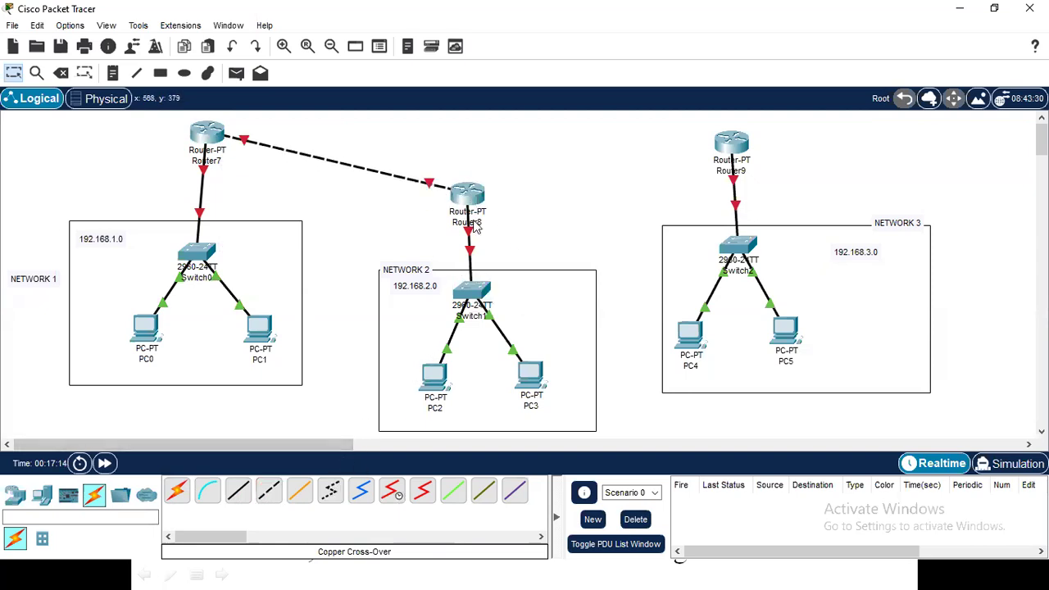
# Connect Router8's Serial2/0 port to Router9's Serial2/0 port with a Serial DTE cable
pyautogui.moveTo(472, 197)
pyautogui.click(422, 490)
pyautogui.click(468, 195)
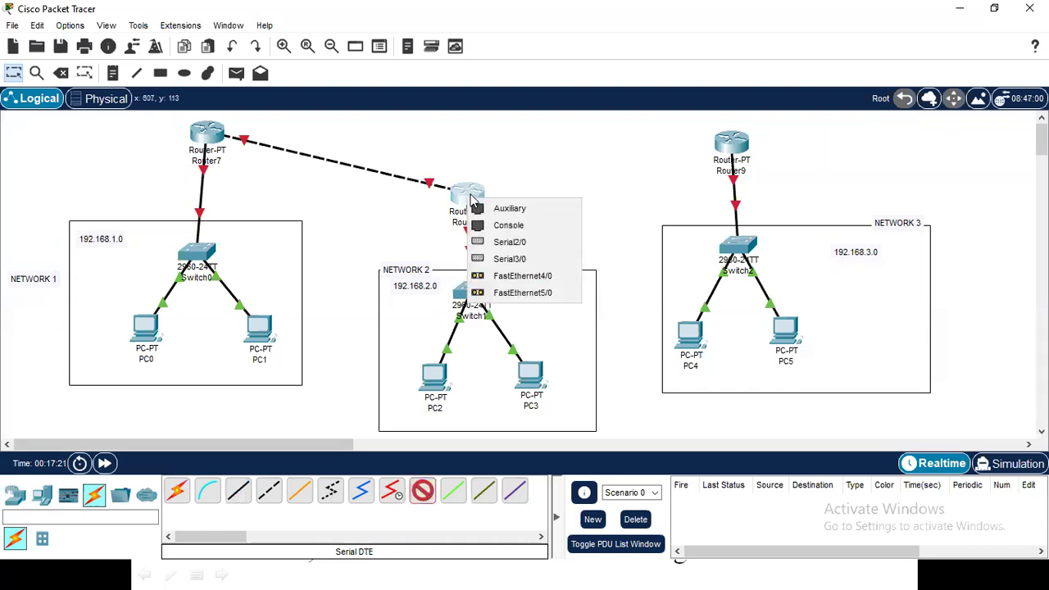
pyautogui.click(522, 238)
pyautogui.click(732, 143)
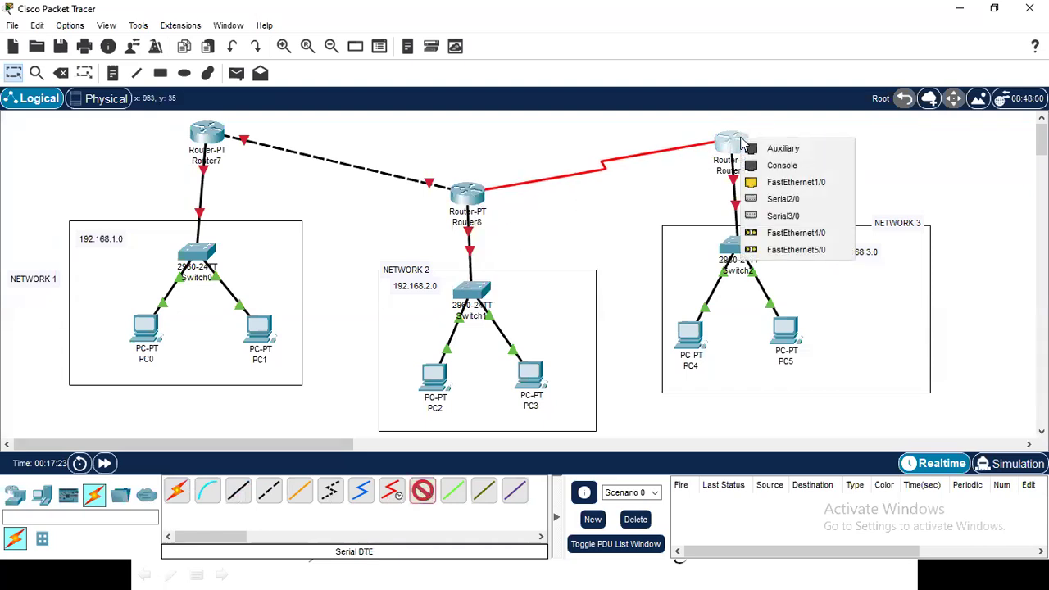
pyautogui.click(770, 198)
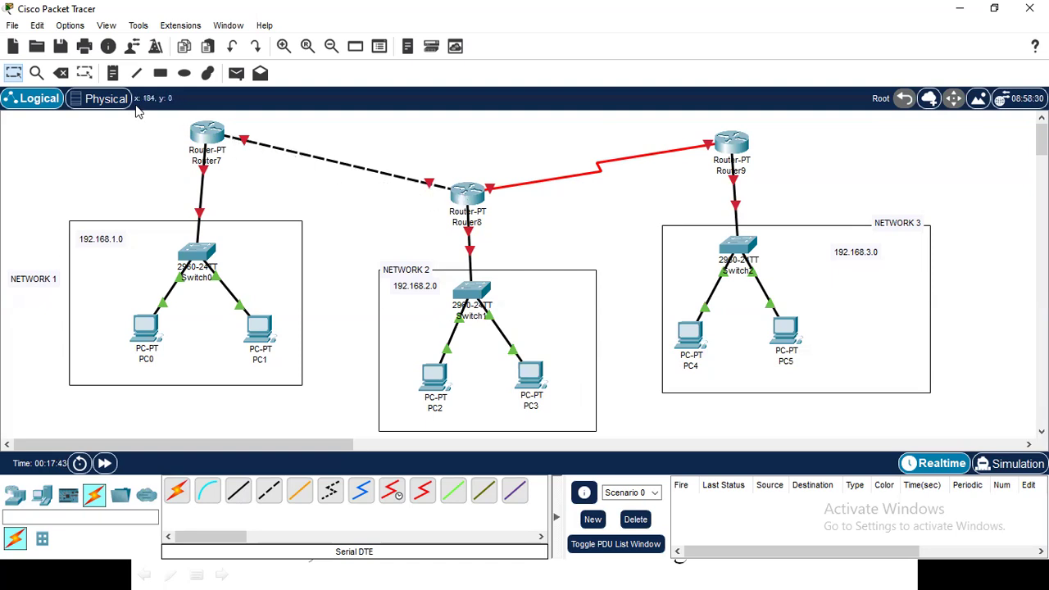
# Add the text notes 10.0.0.0 above the Router7–Router8 link and 11.0.0.0 above the Router8–Router9 link
pyautogui.click(112, 73)
pyautogui.click(310, 138)
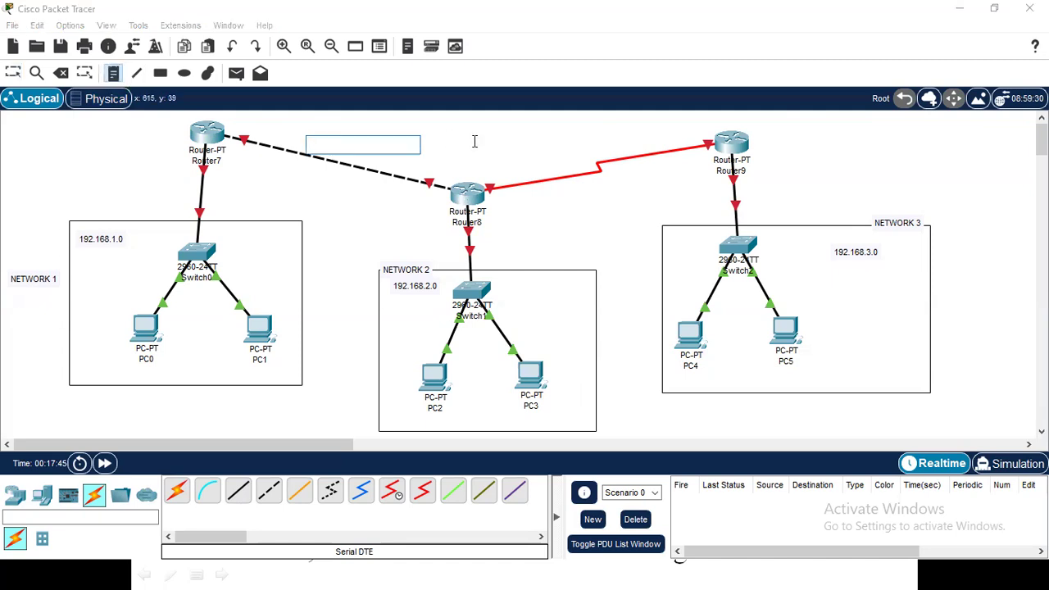
pyautogui.write('10.0.0.')
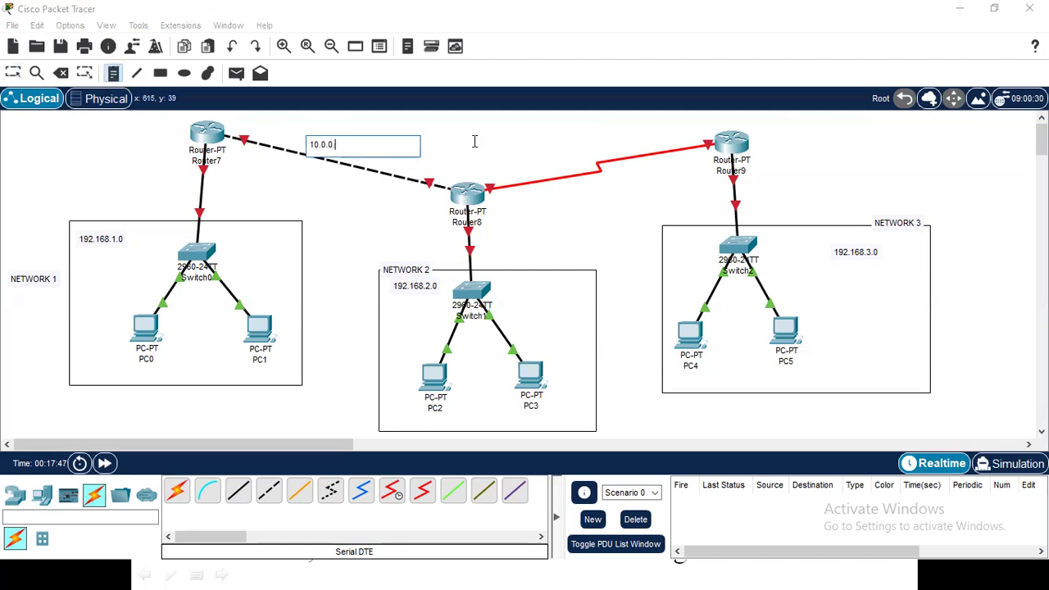
pyautogui.write('0')
pyautogui.click(575, 150)
pyautogui.write('11')
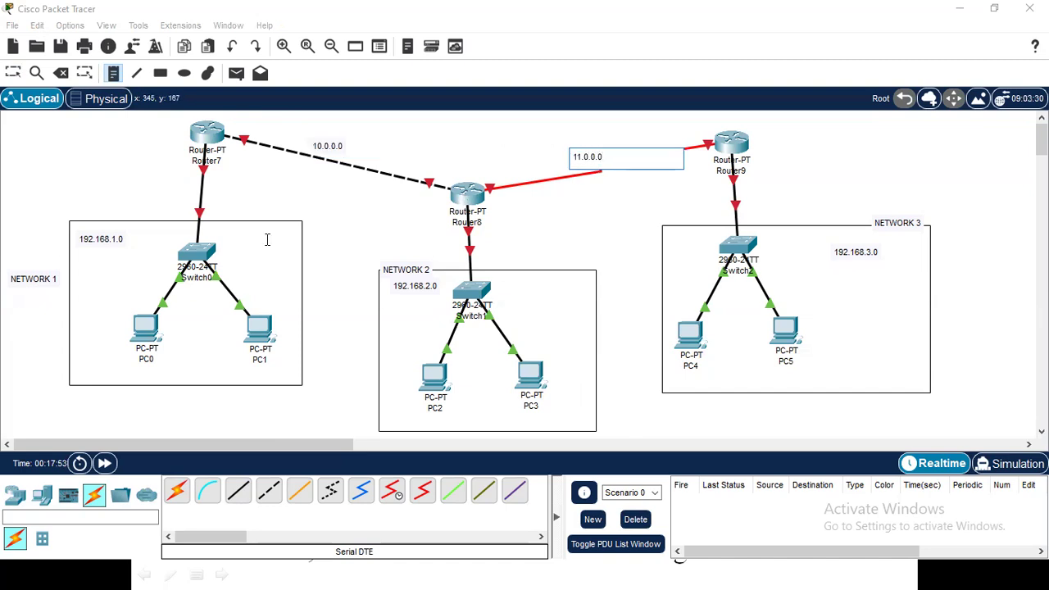
pyautogui.click(112, 77)
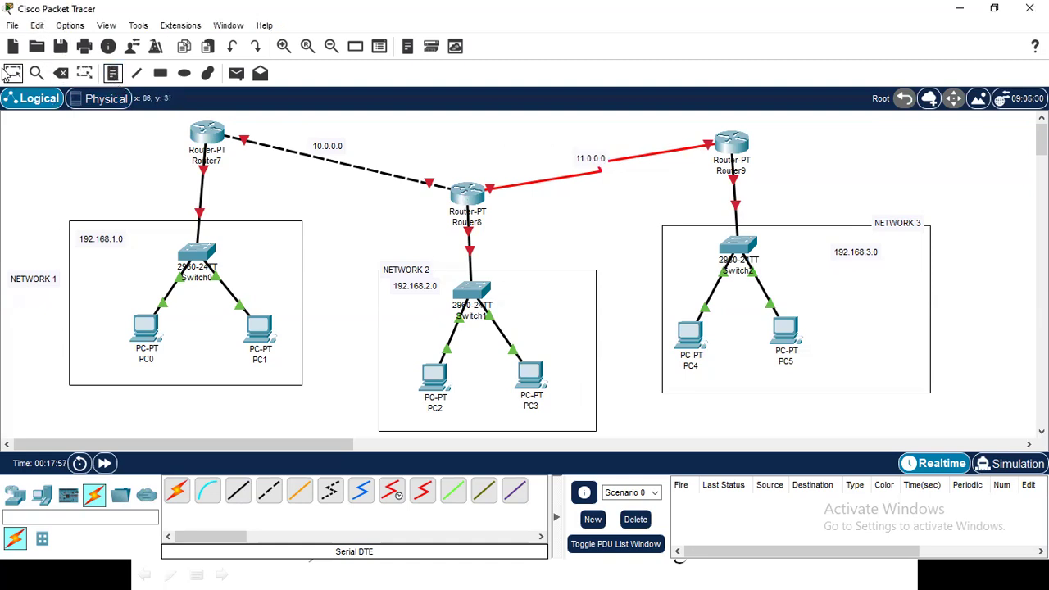
pyautogui.click(5, 73)
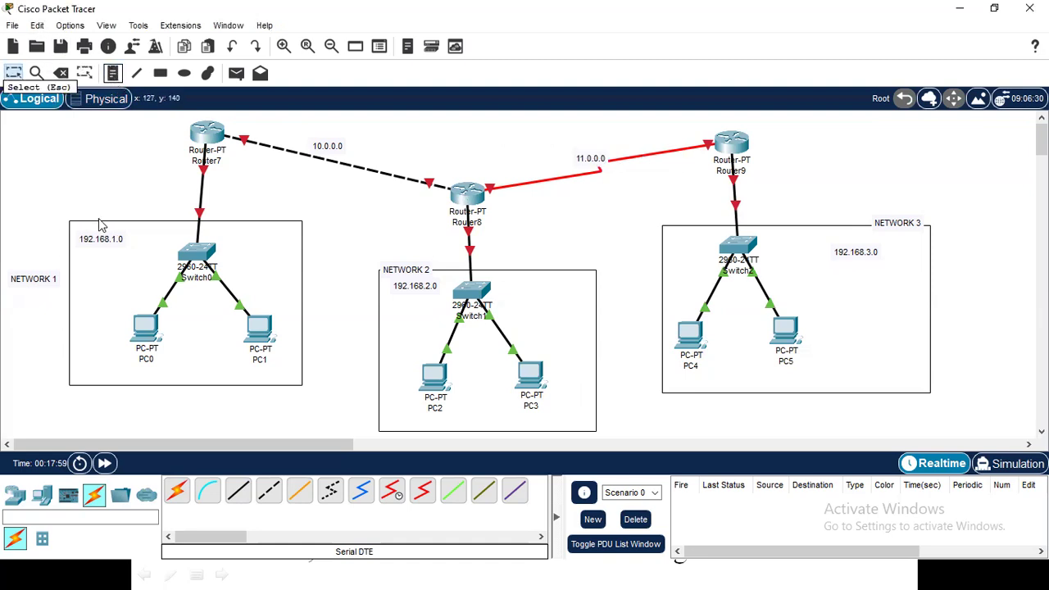
# Give PC0 the static IPv4 address 192.168.1.2 with subnet mask 255.255.255.0
pyautogui.click(146, 329)
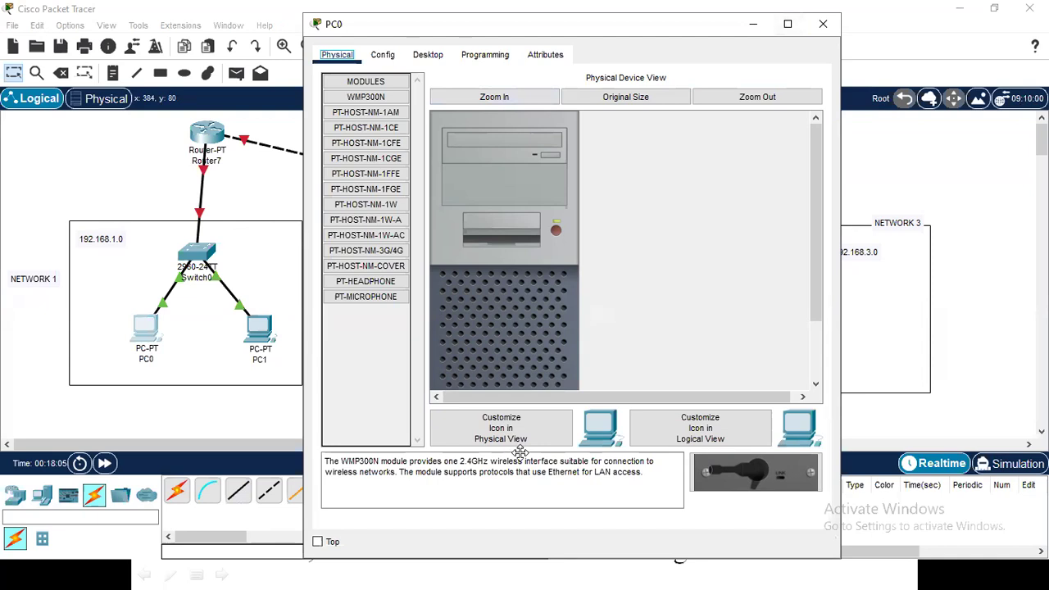
pyautogui.click(428, 54)
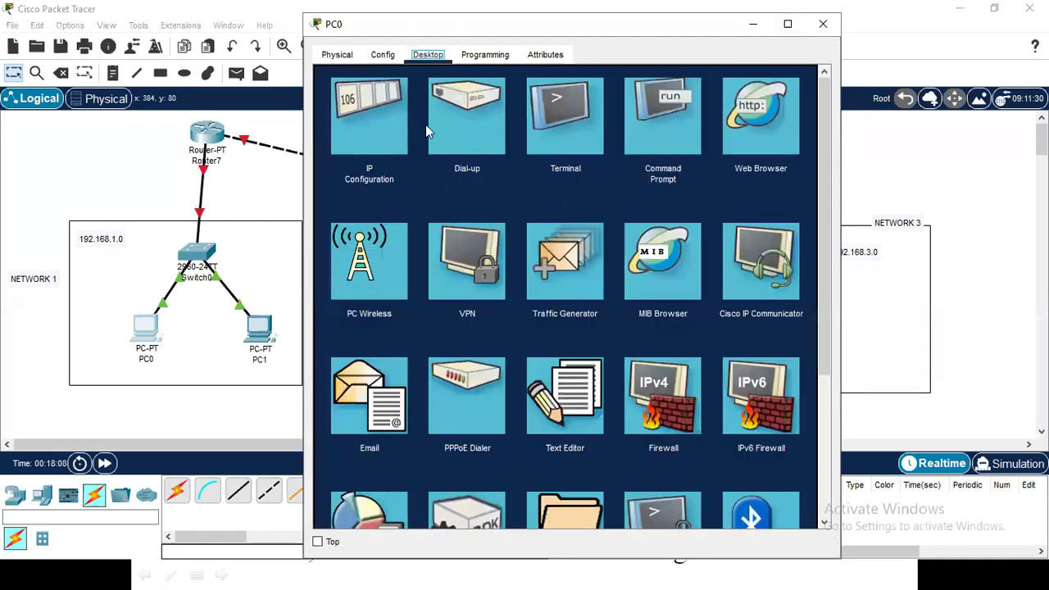
pyautogui.click(360, 125)
pyautogui.click(545, 161)
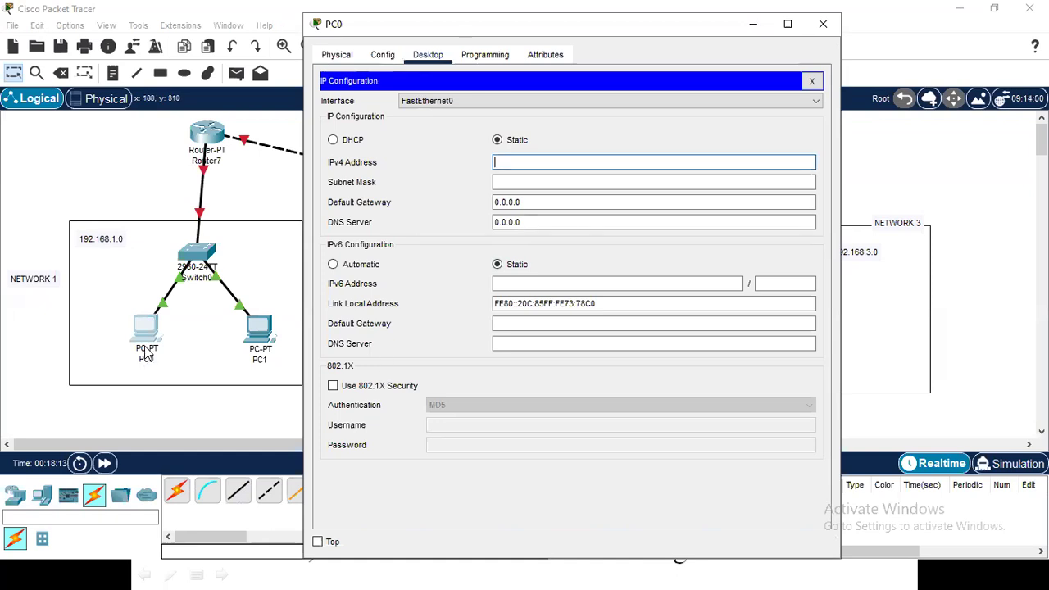
pyautogui.write('192.')
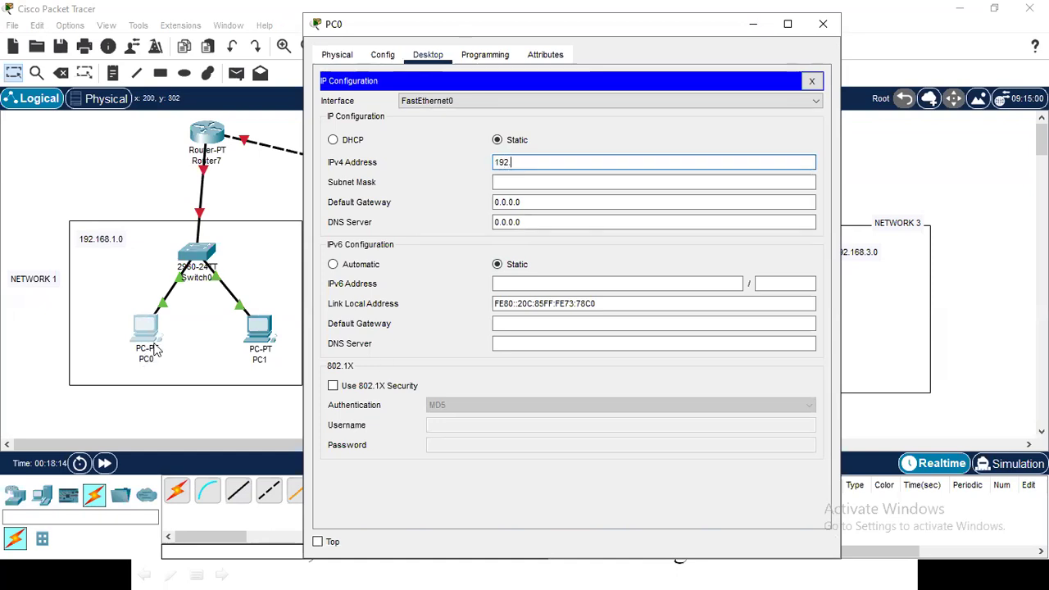
pyautogui.write('168.1.2')
pyautogui.press('Tab')
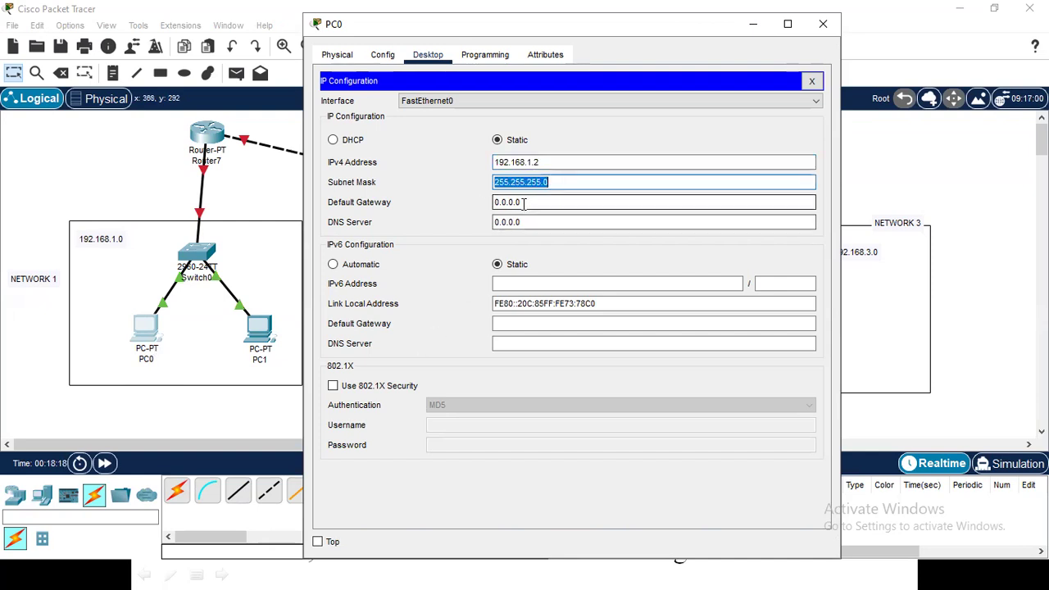
# Set PC0's default gateway to 192.168.1.1, copy that address and close the PC0 window
pyautogui.press('Tab')
pyautogui.write('1')
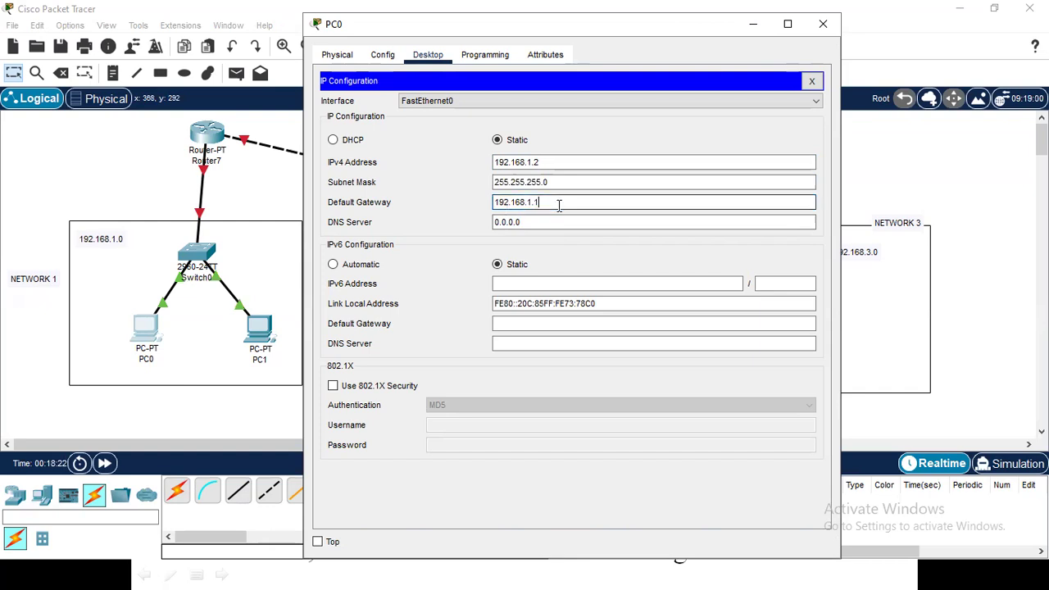
pyautogui.moveTo(558, 203); pyautogui.dragTo(481, 203)
pyautogui.hotkey('ctrl', 'c')
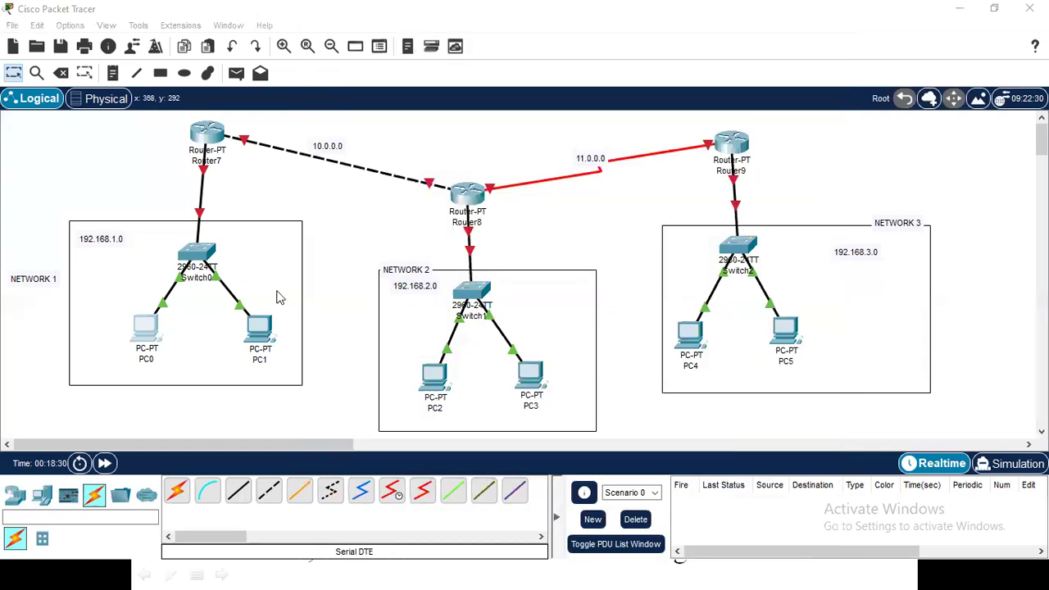
pyautogui.click(824, 24)
# Add the text notes 192.168.1.2 below PC0, 192.168.1.1 beside Switch0 and 192.168.1.3 below PC1
pyautogui.click(113, 73)
pyautogui.click(125, 371)
pyautogui.hotkey('ctrl', 'v')
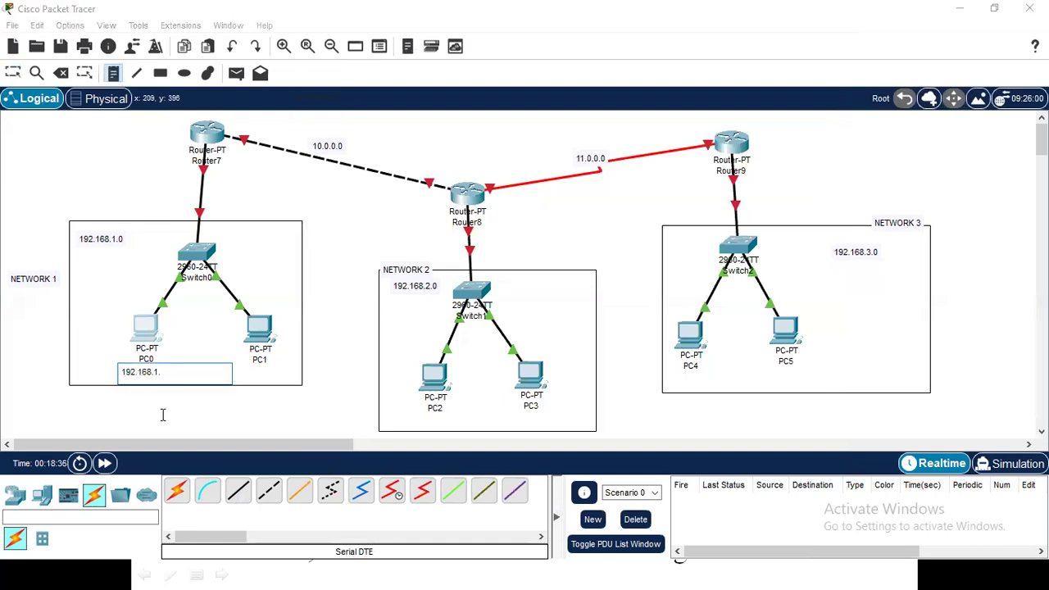
pyautogui.click(223, 248)
pyautogui.hotkey('ctrl', 'v')
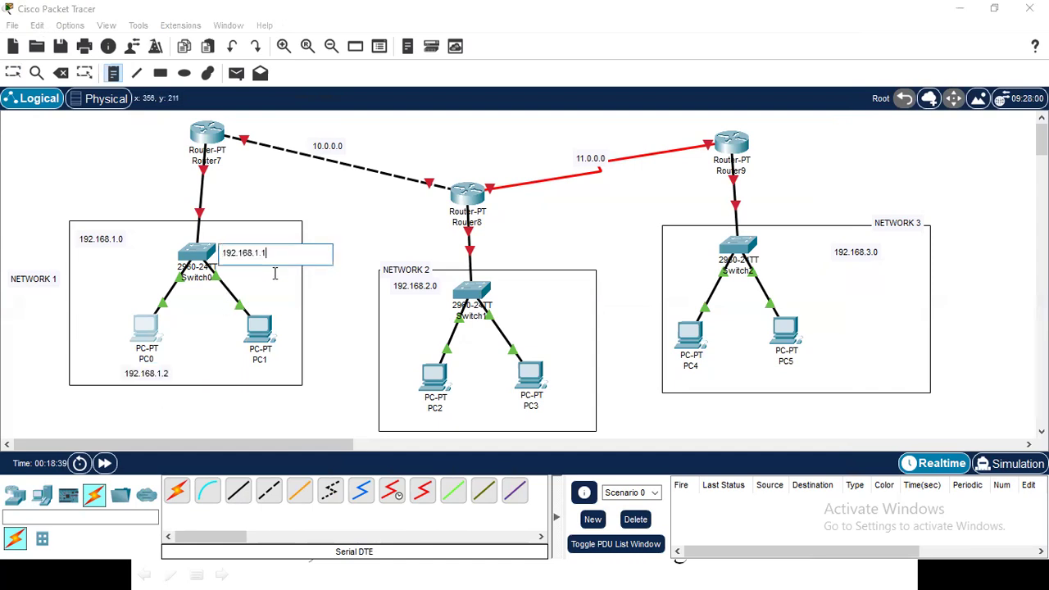
pyautogui.click(264, 370)
pyautogui.hotkey('ctrl', 'v')
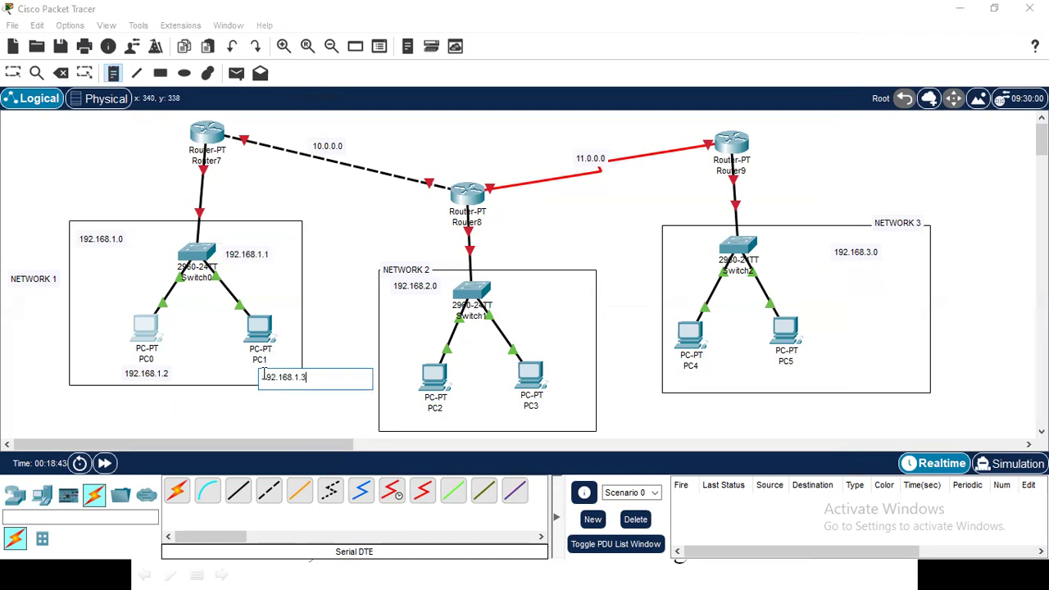
# Configure PC1 with static IPv4 address 192.168.1.3, subnet mask 255.255.255.0 and default gateway 192.168.1.1
pyautogui.click(260, 332)
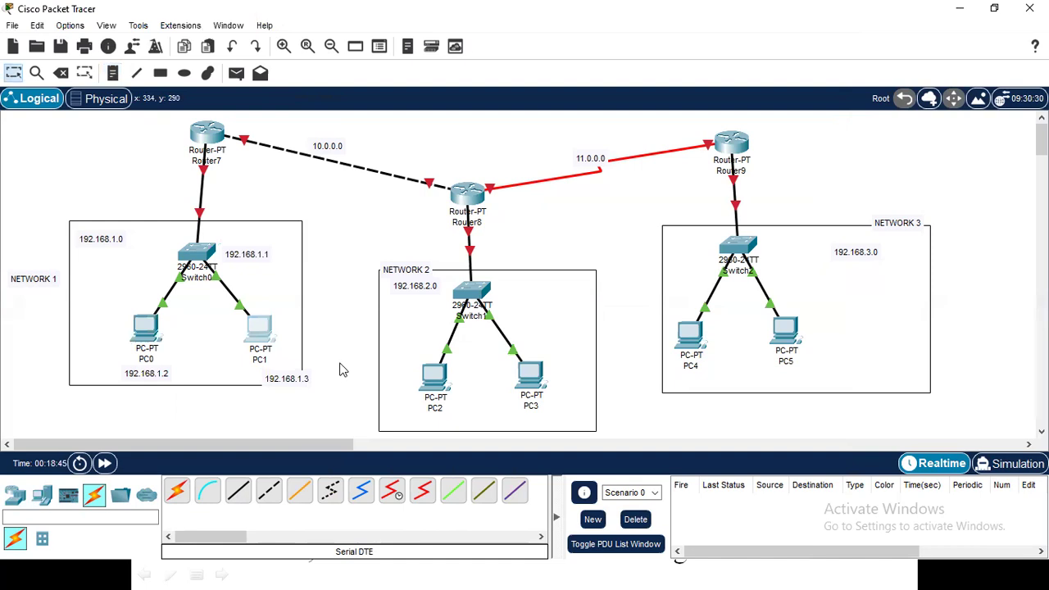
pyautogui.click(428, 87)
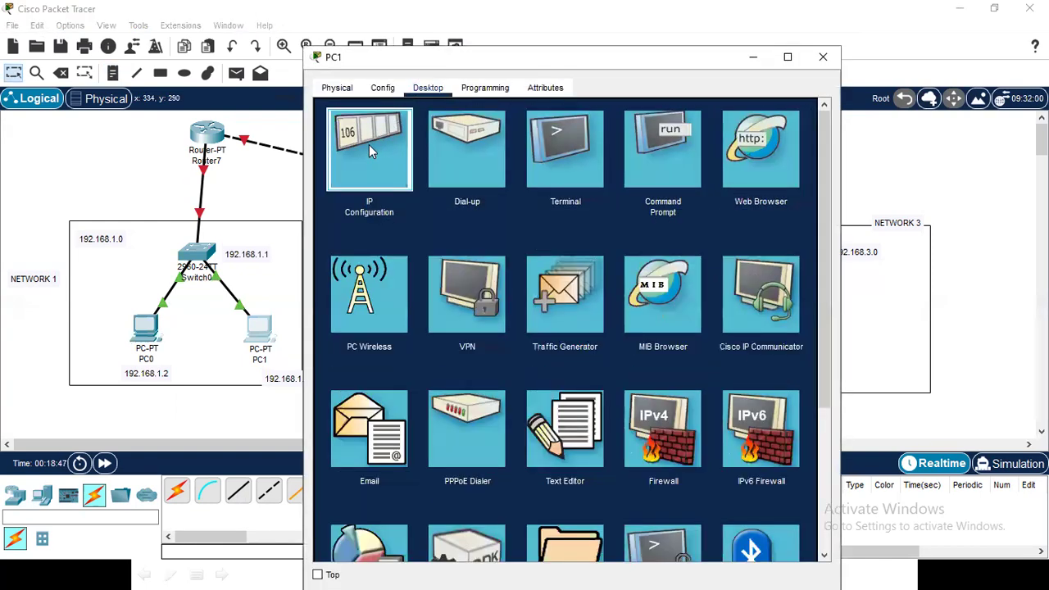
pyautogui.click(369, 144)
pyautogui.click(518, 199)
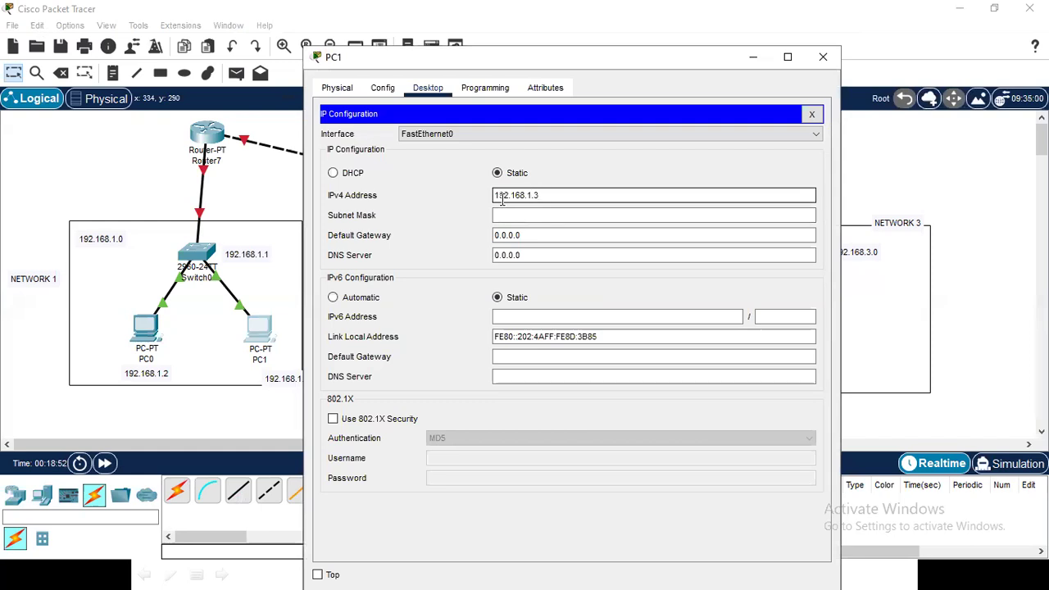
pyautogui.press('Tab')
pyautogui.press('Tab')
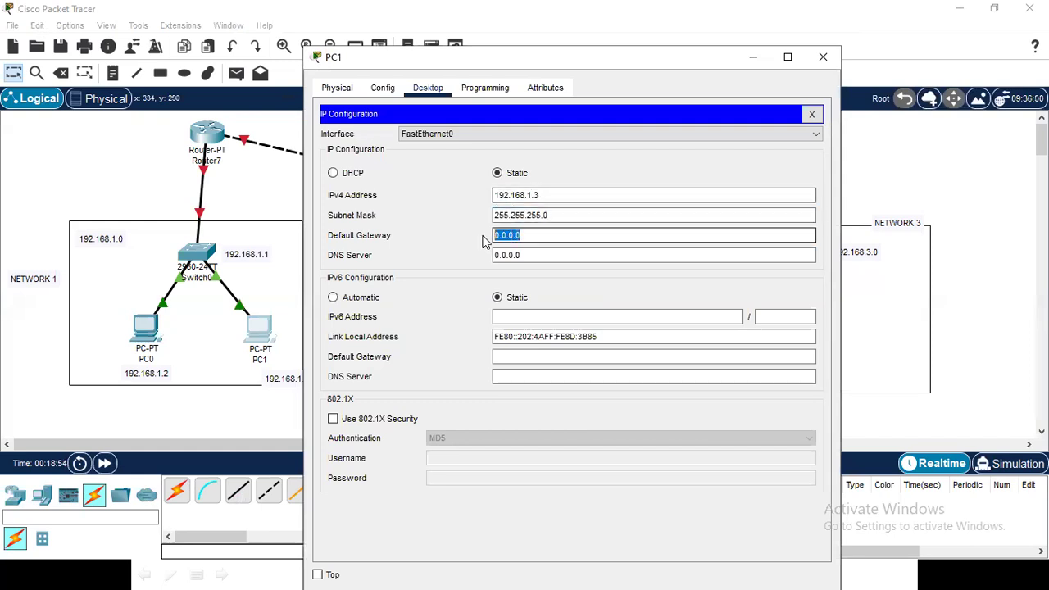
pyautogui.write('192.168.1.1')
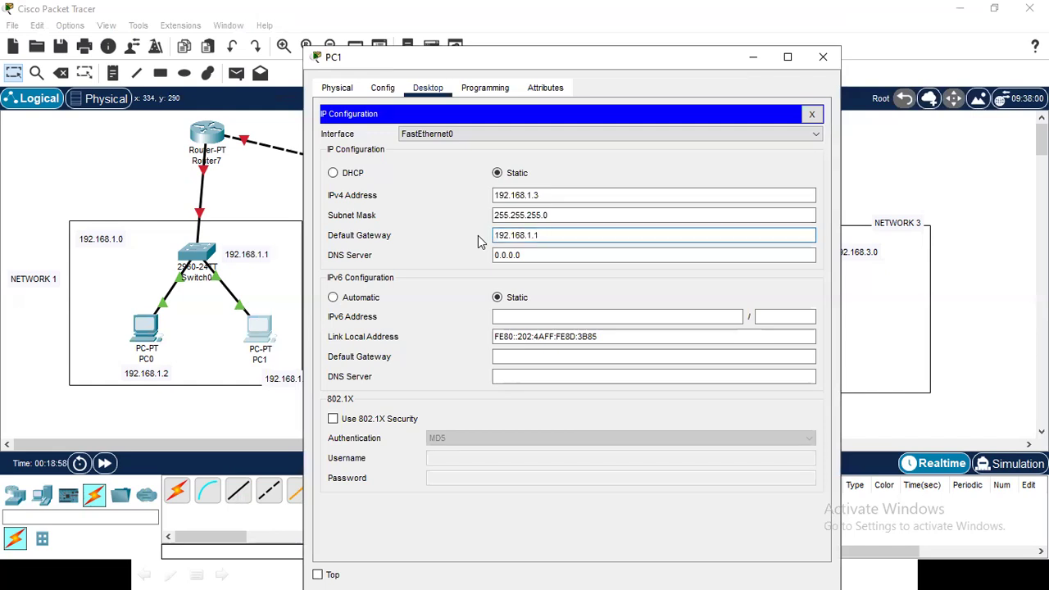
pyautogui.click(823, 57)
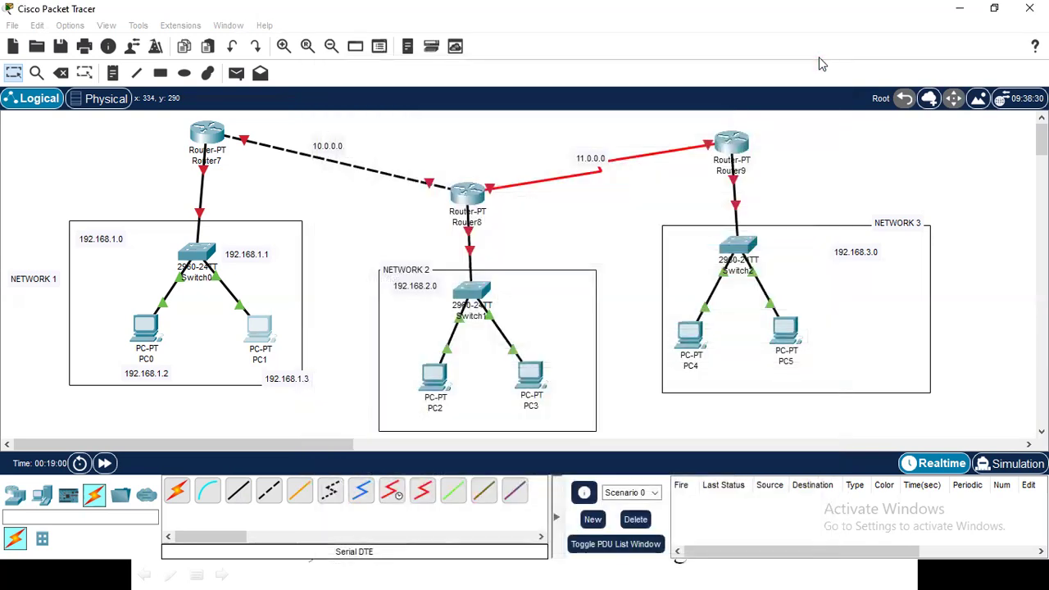
# Add the text note 192.168.2.1 beside Switch1 and copy its text
pyautogui.click(112, 73)
pyautogui.click(510, 287)
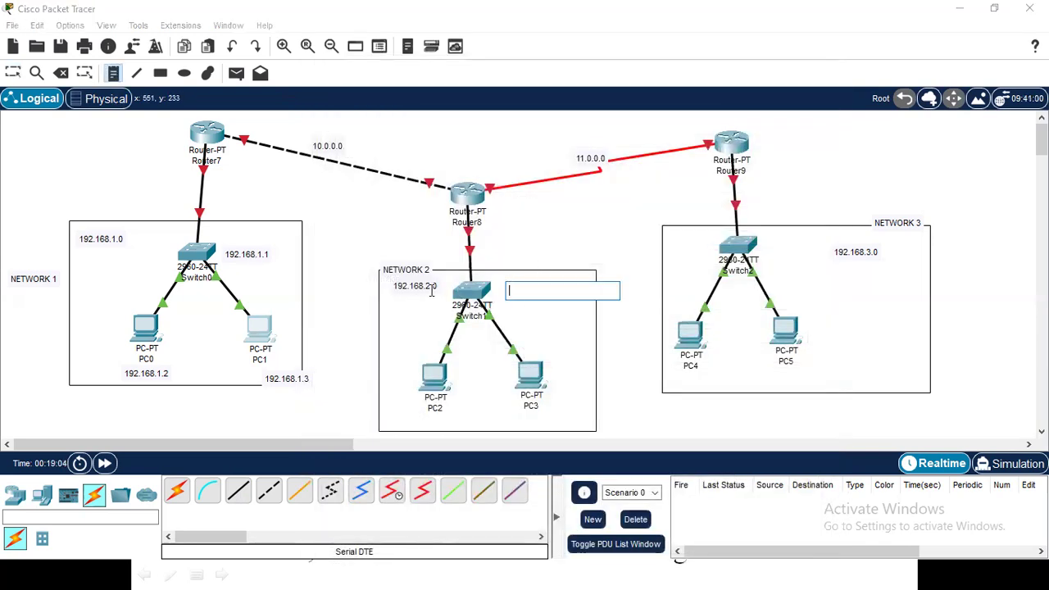
pyautogui.write('192.168.2.1')
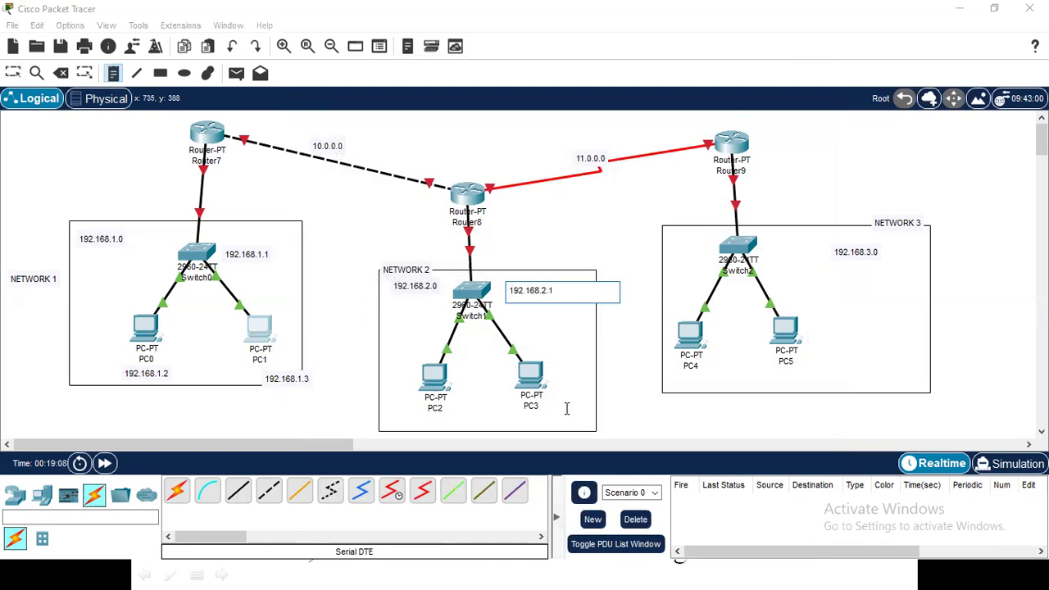
pyautogui.moveTo(559, 290); pyautogui.dragTo(511, 292)
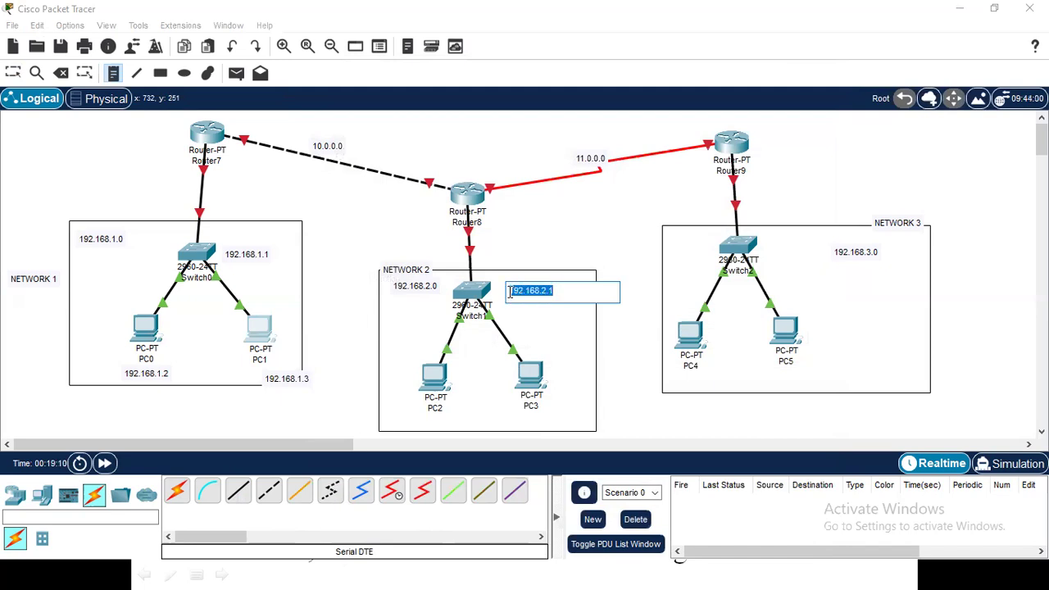
pyautogui.hotkey('ctrl', 'c')
# Add the text notes 192.168.2.2 below PC2 and 192.168.2.3 below PC3, reusing the copied address
pyautogui.click(413, 421)
pyautogui.hotkey('ctrl', 'v')
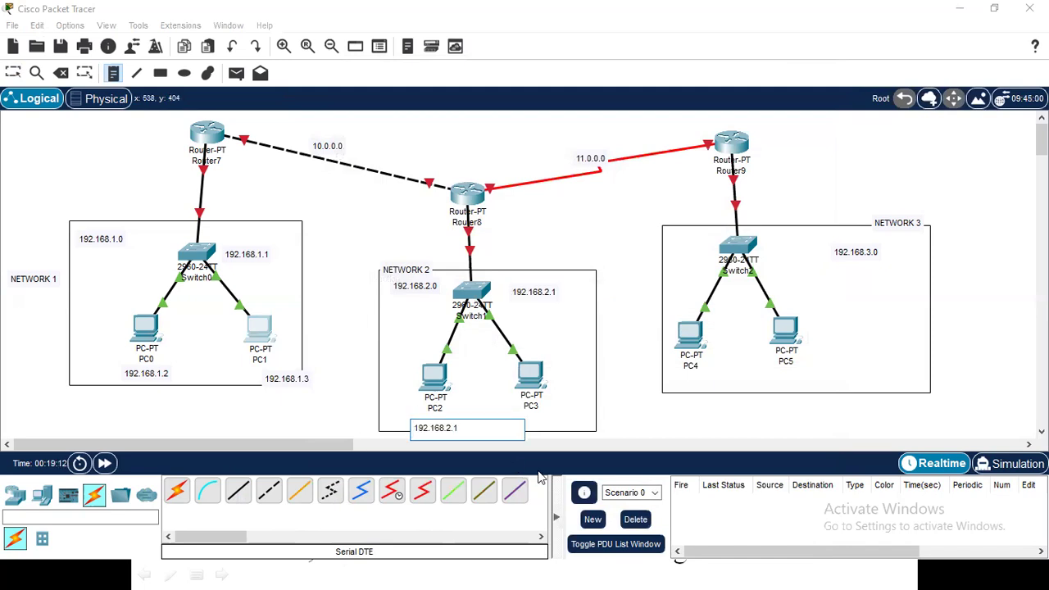
pyautogui.click(548, 421)
pyautogui.hotkey('ctrl', 'v')
pyautogui.press('BackSpace')
pyautogui.write('3')
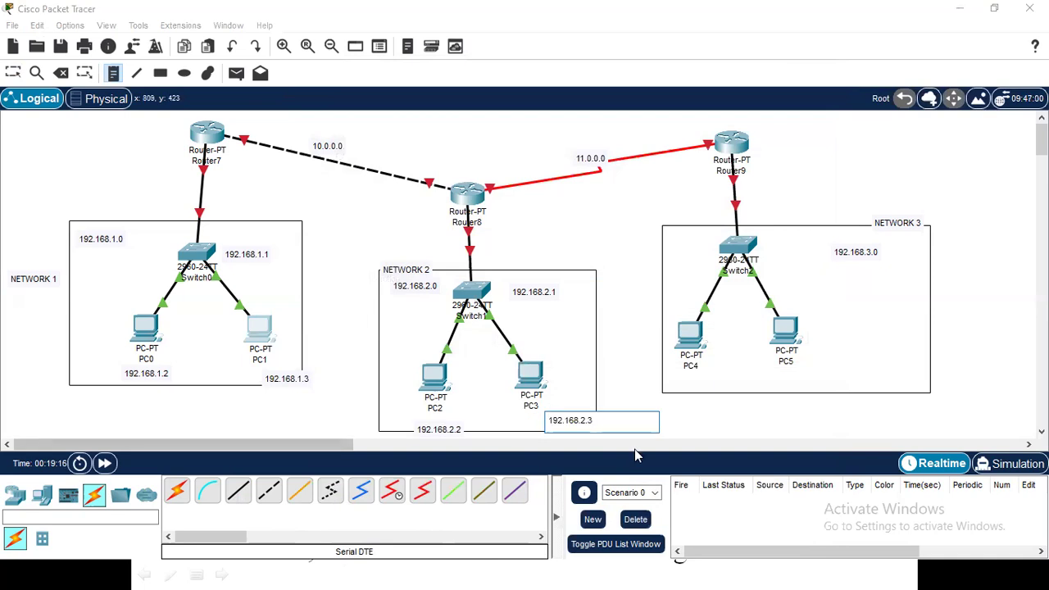
pyautogui.press('Escape')
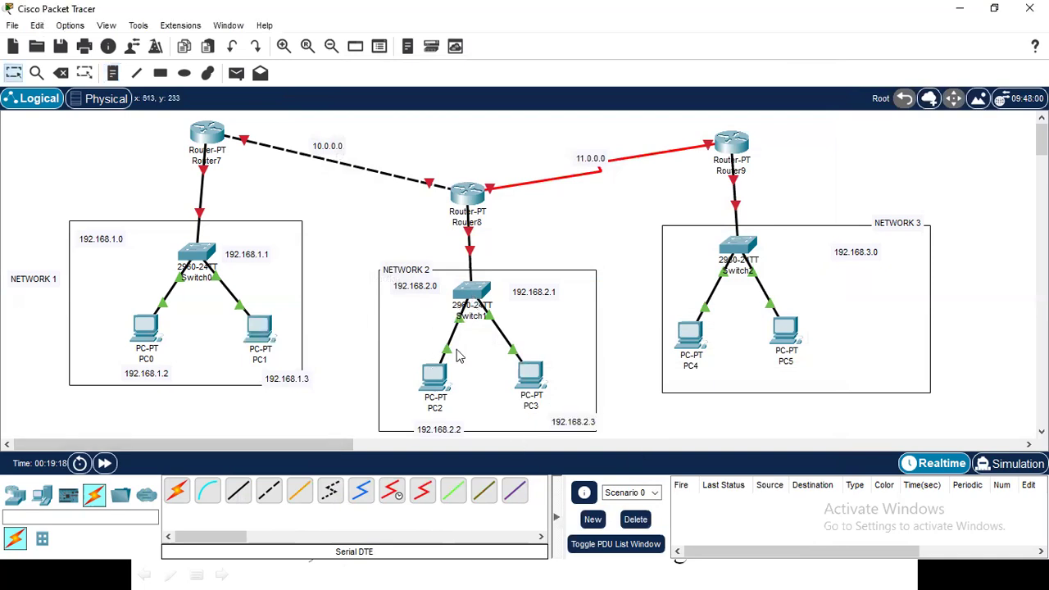
# Configure PC2 with static IPv4 address 192.168.2.2, subnet mask 255.255.255.0 and default gateway 192.168.2.1
pyautogui.click(435, 378)
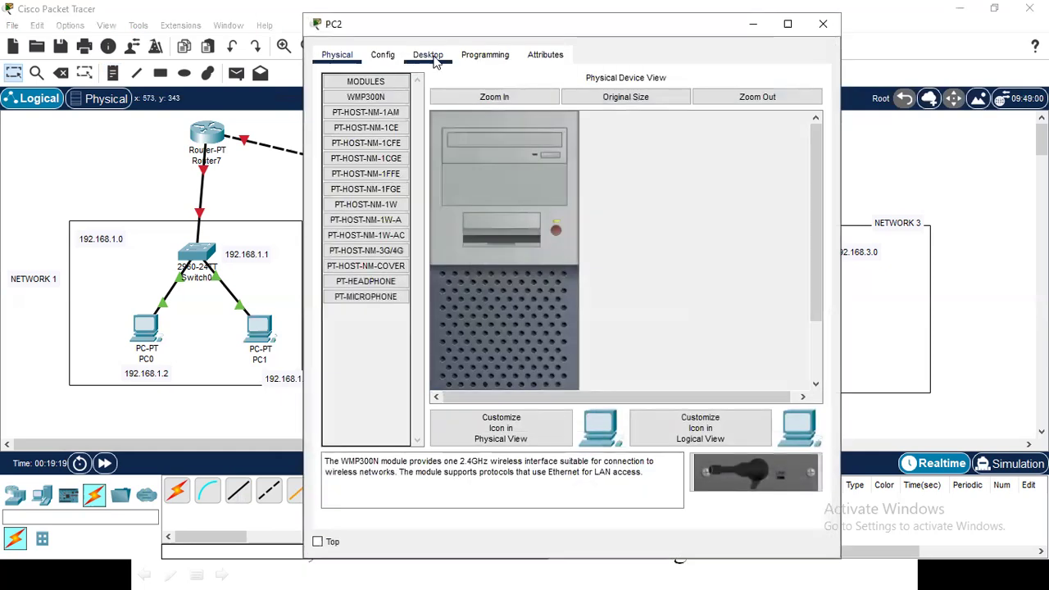
pyautogui.click(428, 54)
pyautogui.click(362, 115)
pyautogui.moveTo(541, 33); pyautogui.dragTo(731, 53)
pyautogui.click(721, 181)
pyautogui.write('192.168.2.1')
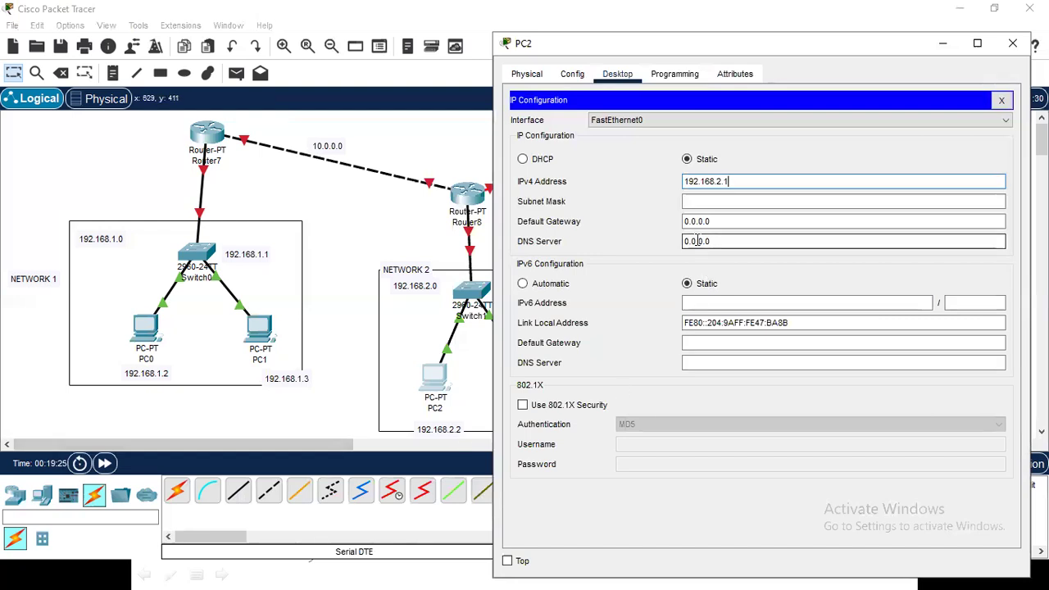
pyautogui.write('2')
pyautogui.press('Tab')
pyautogui.press('Tab')
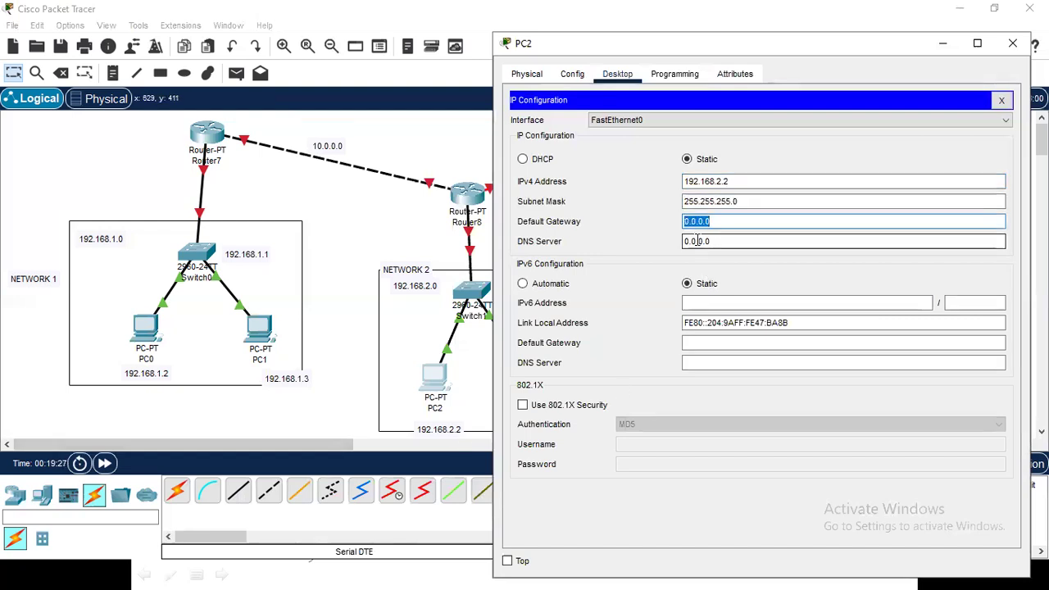
pyautogui.write('192.168.2.1')
pyautogui.press('Tab')
pyautogui.click(1013, 44)
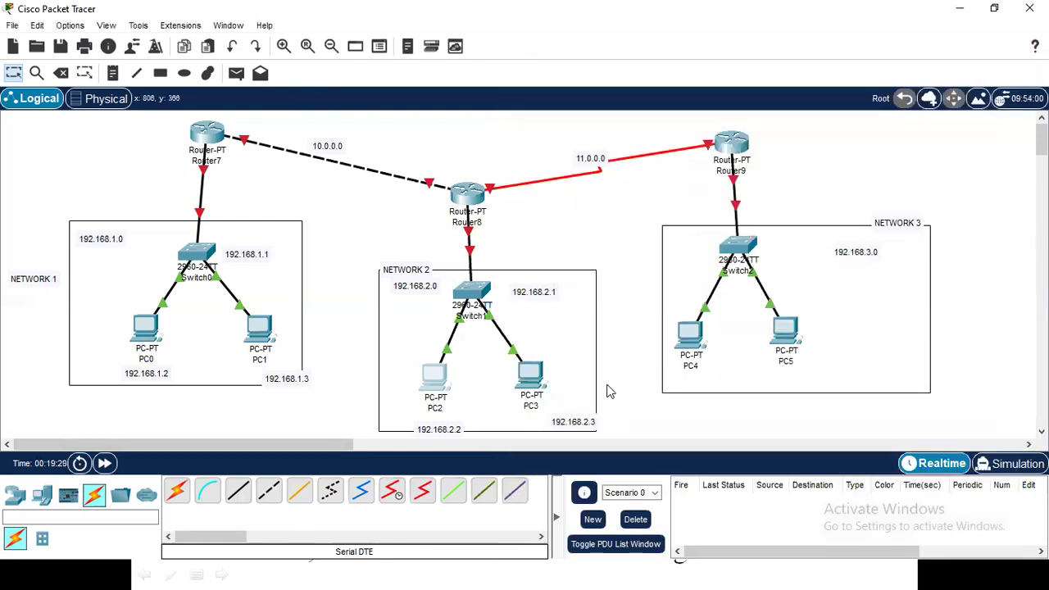
# Configure PC3 with static IPv4 address 192.168.2.3, subnet mask 255.255.255.0 and default gateway 192.168.2.1
pyautogui.click(531, 377)
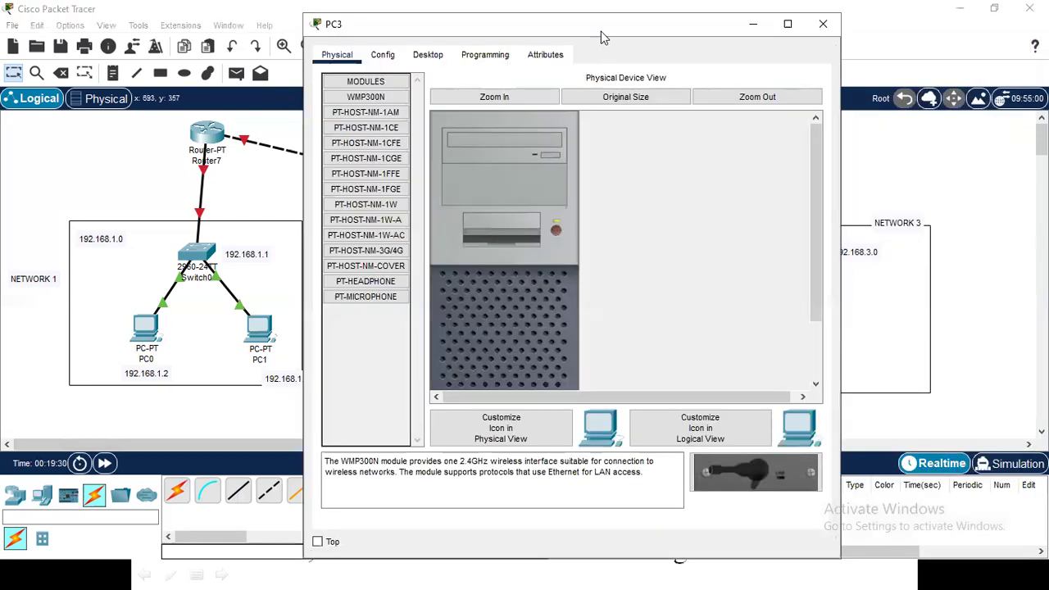
pyautogui.moveTo(584, 23); pyautogui.dragTo(289, 21)
pyautogui.click(133, 52)
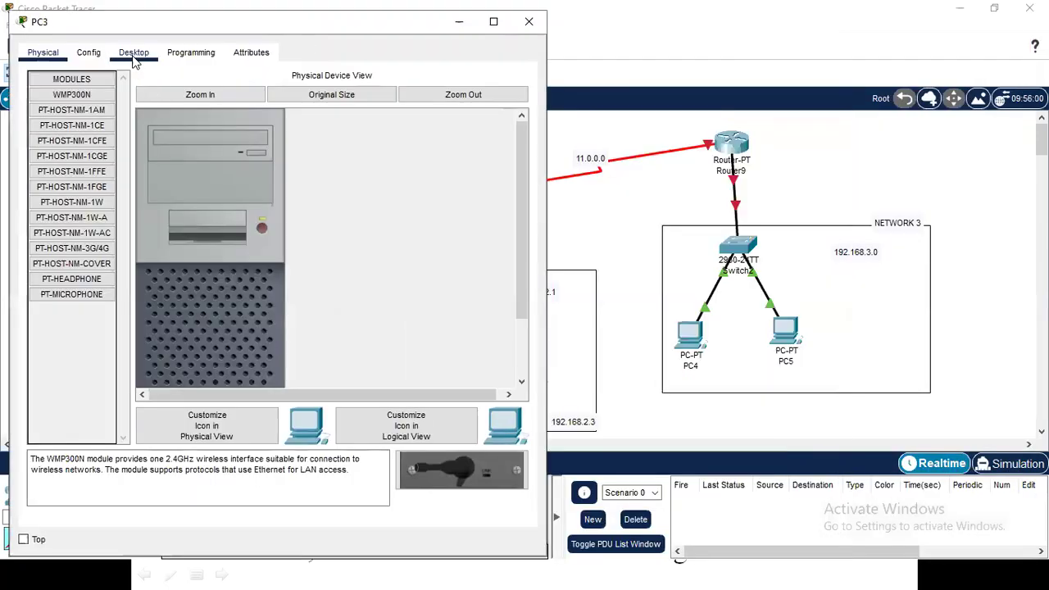
pyautogui.click(75, 115)
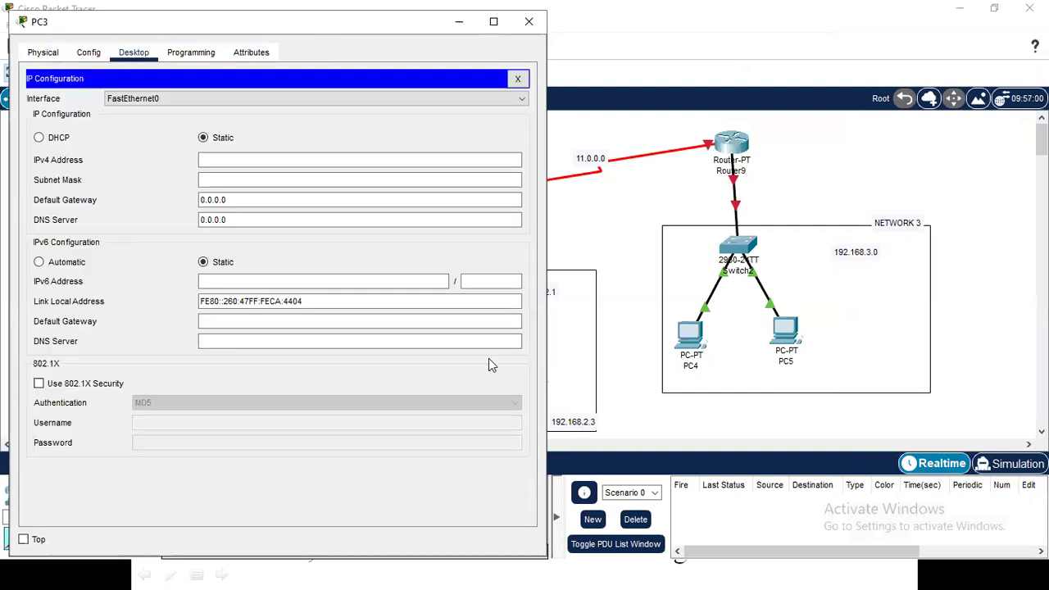
pyautogui.click(289, 164)
pyautogui.write('192.168.2.13')
pyautogui.press('Tab')
pyautogui.press('Tab')
pyautogui.write('192.168.2.1')
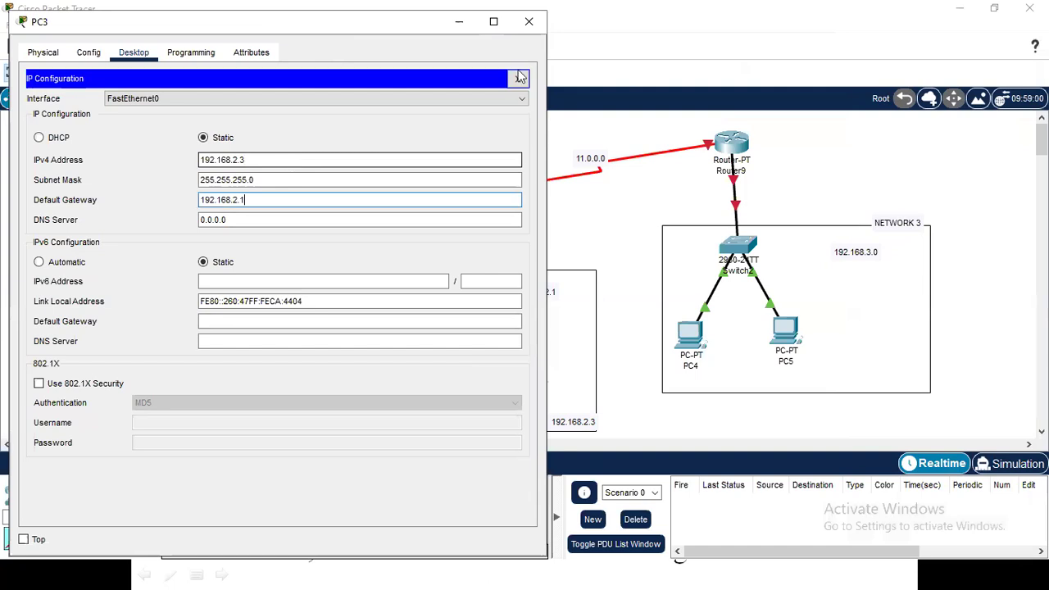
pyautogui.click(528, 22)
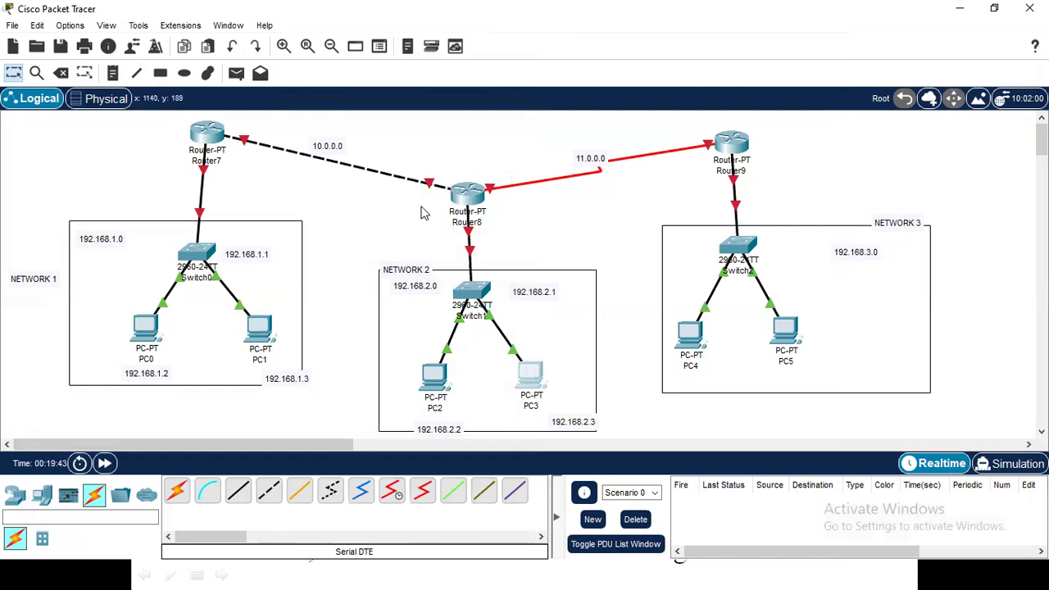
# Add the text note 192.168.3.1 beside Switch2 and copy its text
pyautogui.click(112, 73)
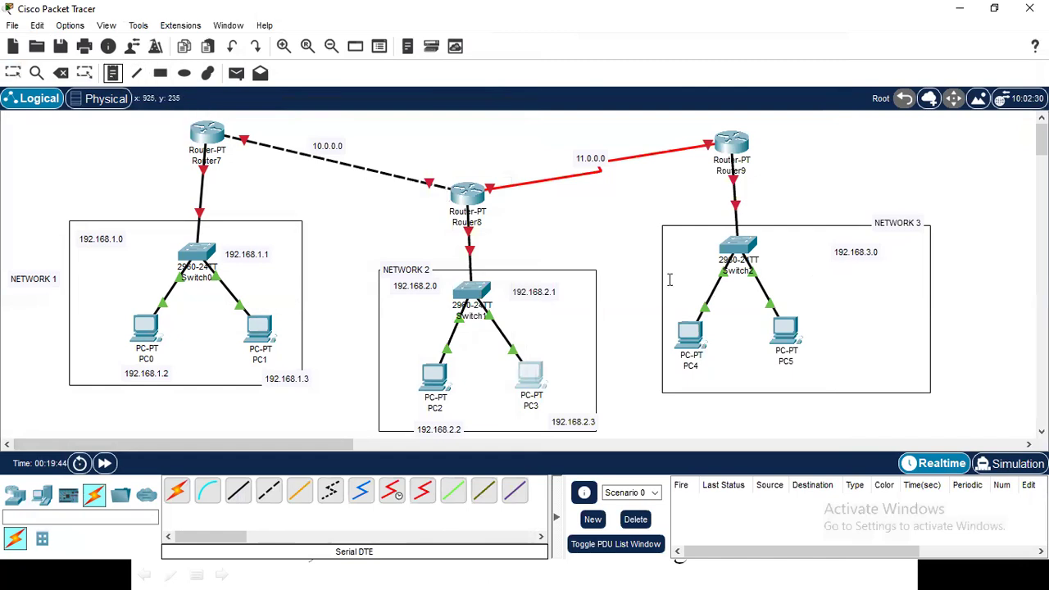
pyautogui.click(630, 245)
pyautogui.hotkey('ctrl', 'v')
pyautogui.write('3')
pyautogui.moveTo(684, 250); pyautogui.dragTo(621, 250)
pyautogui.hotkey('ctrl', 'c')
# Add the text notes 192.168.3.2 below PC4 and 192.168.3.3 beside PC5, reusing the copied address
pyautogui.click(682, 386)
pyautogui.hotkey('ctrl', 'v')
pyautogui.click(814, 347)
pyautogui.hotkey('ctrl', 'v')
pyautogui.press('BackSpace')
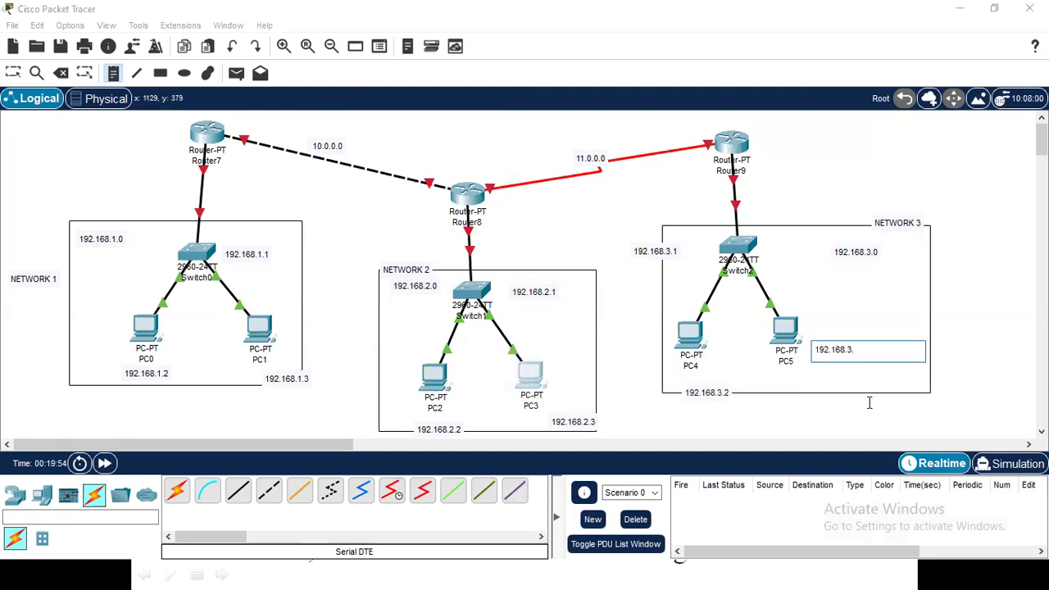
pyautogui.press('Escape')
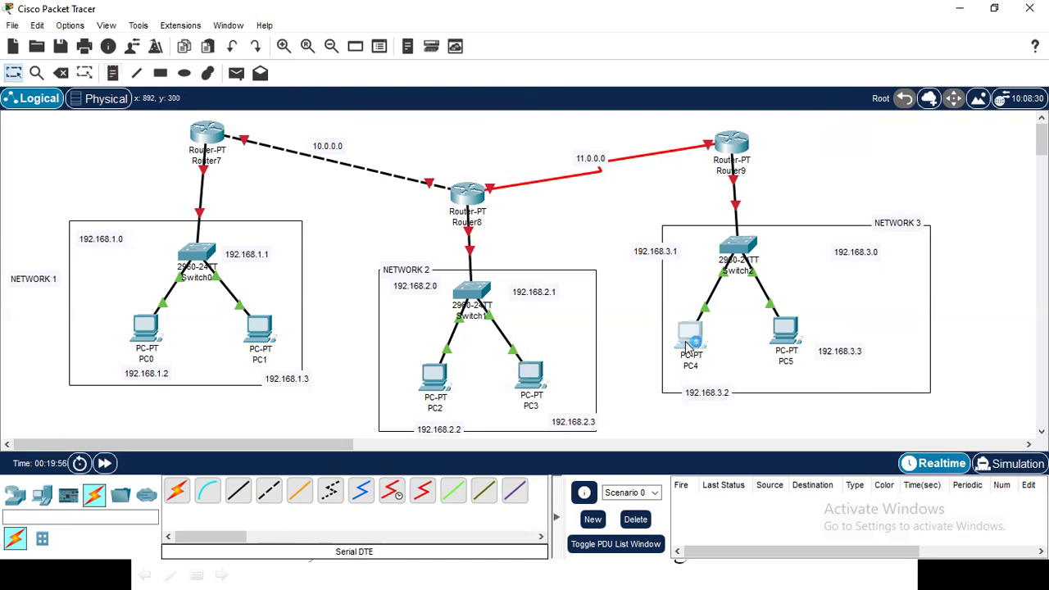
# Configure PC4 with static IPv4 address 192.168.3.2, subnet mask 255.255.255.0 and default gateway 192.168.3.1
pyautogui.click(690, 334)
pyautogui.click(428, 54)
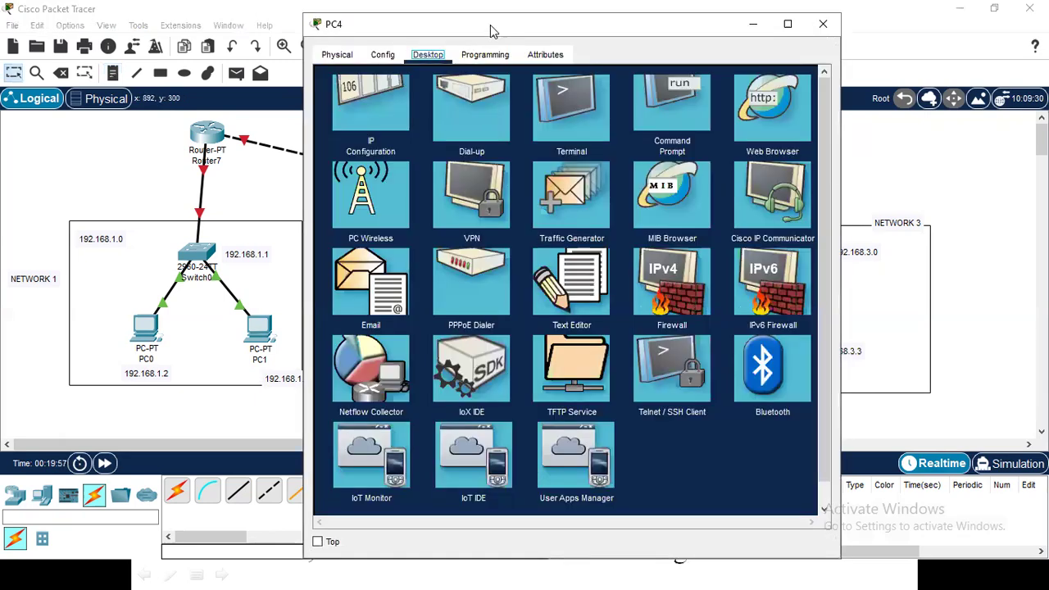
pyautogui.moveTo(312, 27); pyautogui.dragTo(139, 21)
pyautogui.click(201, 111)
pyautogui.click(377, 159)
pyautogui.write('192.1')
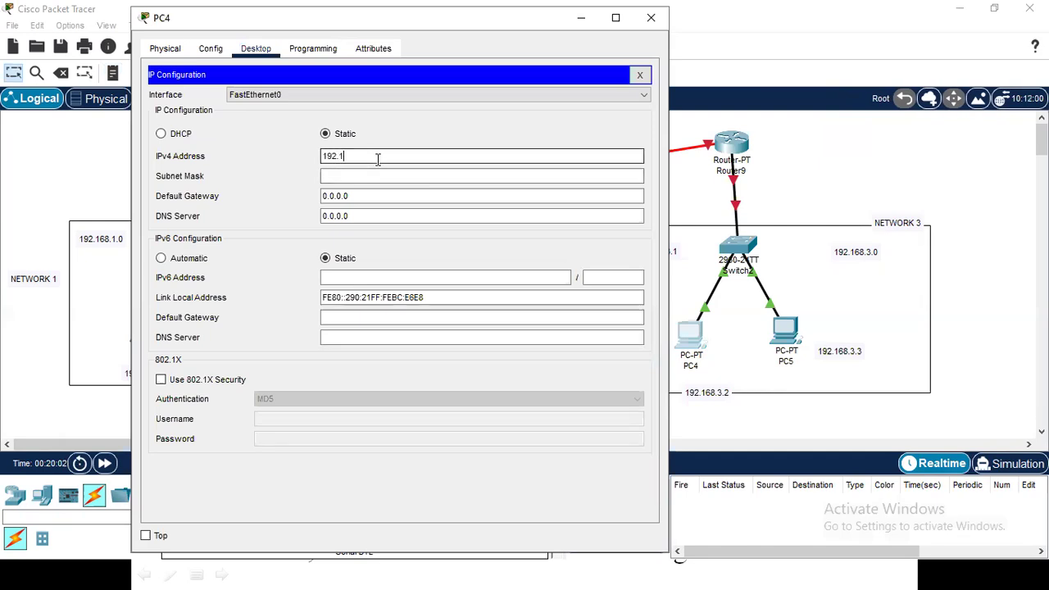
pyautogui.press('Tab')
pyautogui.press('Tab')
pyautogui.write('192.168.3.1')
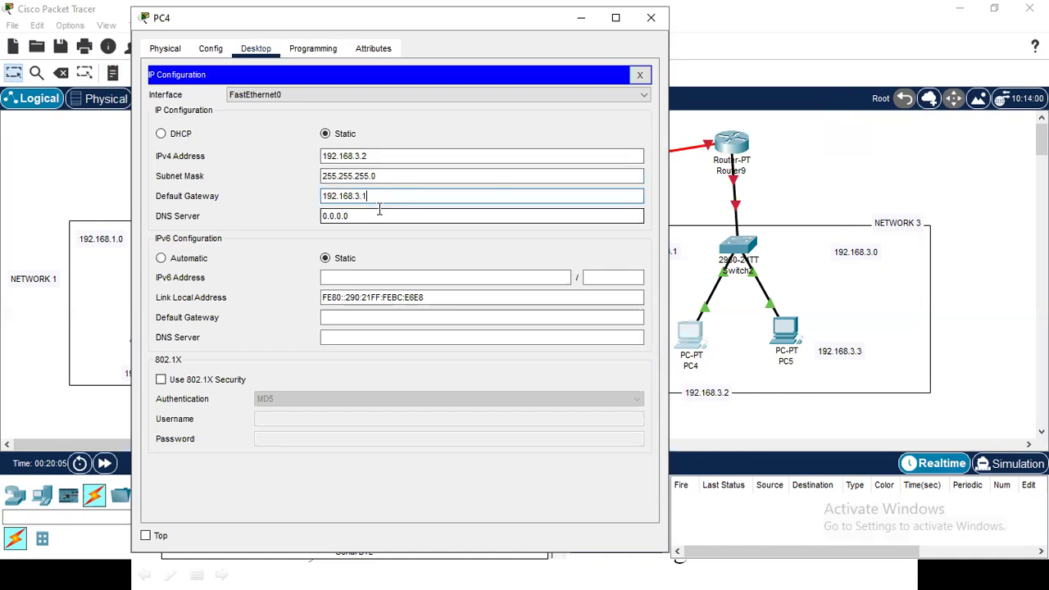
pyautogui.click(651, 18)
# Configure PC5 with static IPv4 address 192.168.3.3, subnet mask 255.255.255.0 and default gateway 192.168.3.1
pyautogui.click(795, 349)
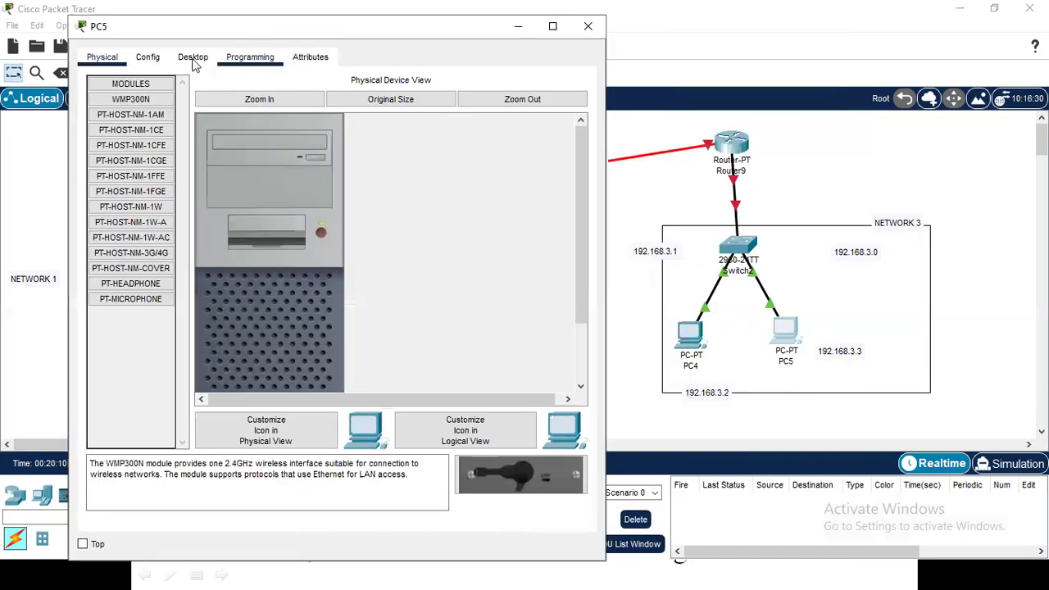
pyautogui.click(194, 59)
pyautogui.click(133, 117)
pyautogui.click(314, 166)
pyautogui.write('192.168.3.1')
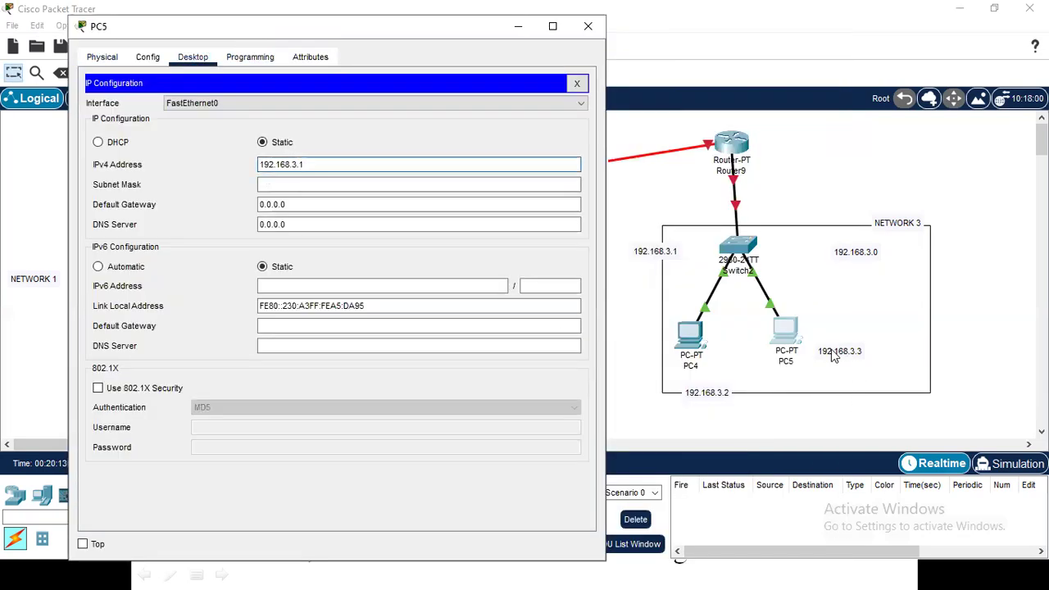
pyautogui.write('3')
pyautogui.press('Tab')
pyautogui.press('Tab')
pyautogui.write('192.168.3.1')
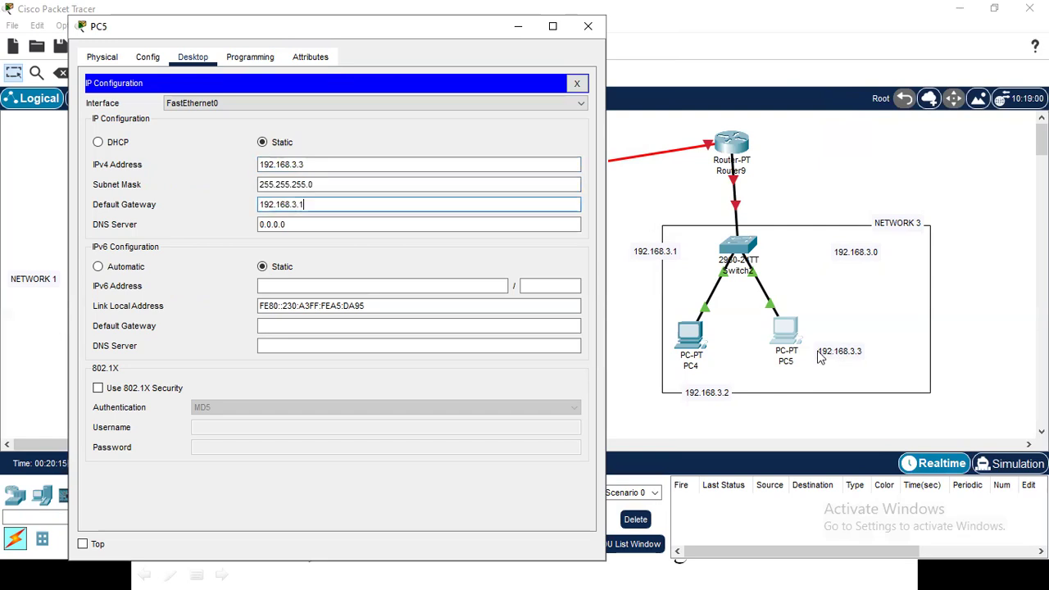
pyautogui.click(588, 26)
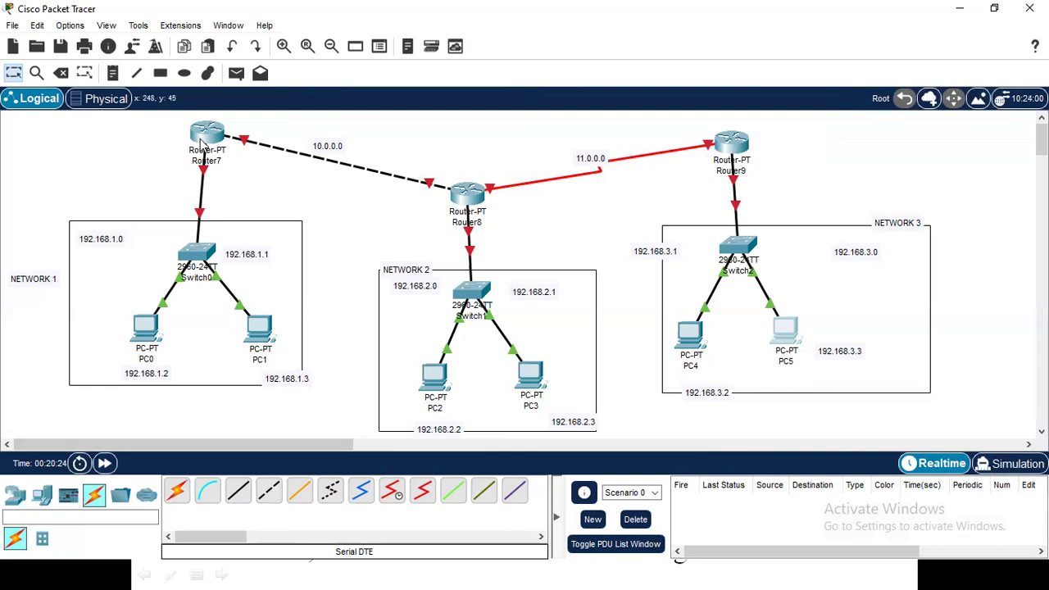
# Ping PC1 at 192.168.1.3 from PC0's command prompt to test connectivity within Network 1
pyautogui.moveTo(206, 142)
pyautogui.click(146, 329)
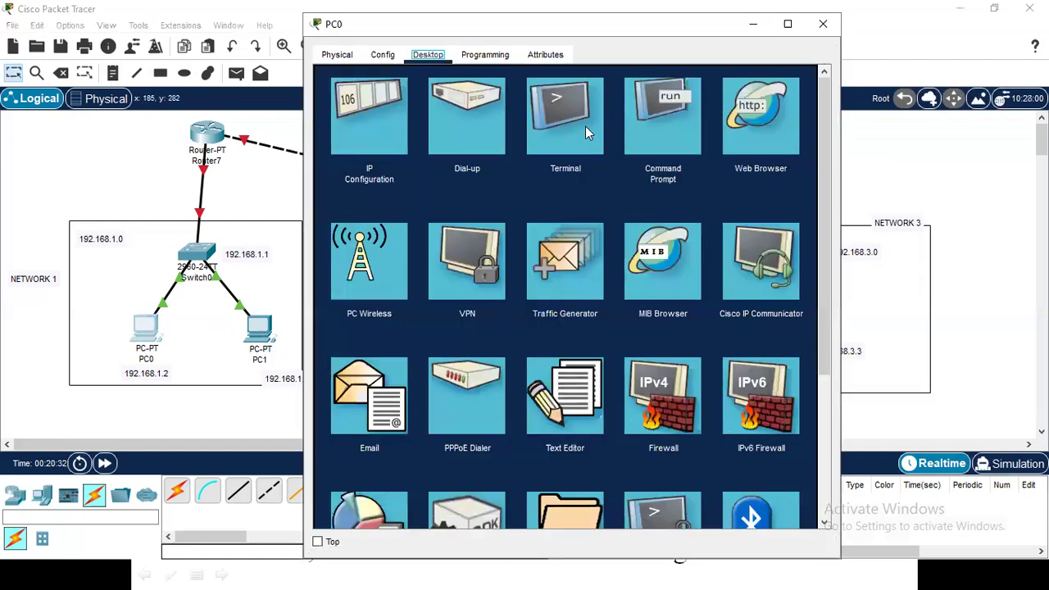
pyautogui.click(668, 117)
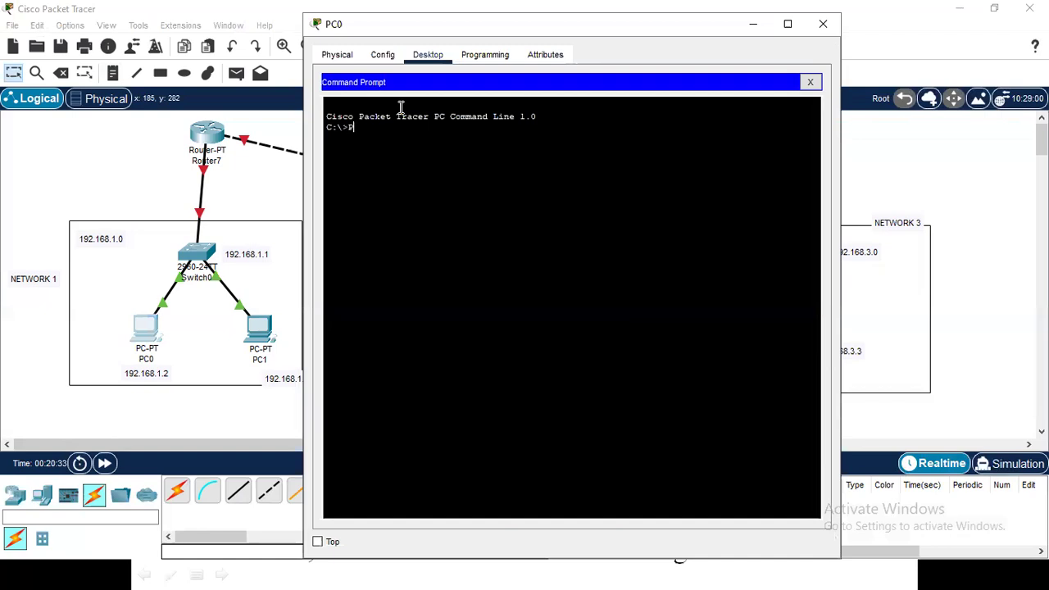
pyautogui.moveTo(506, 30); pyautogui.dragTo(599, 28)
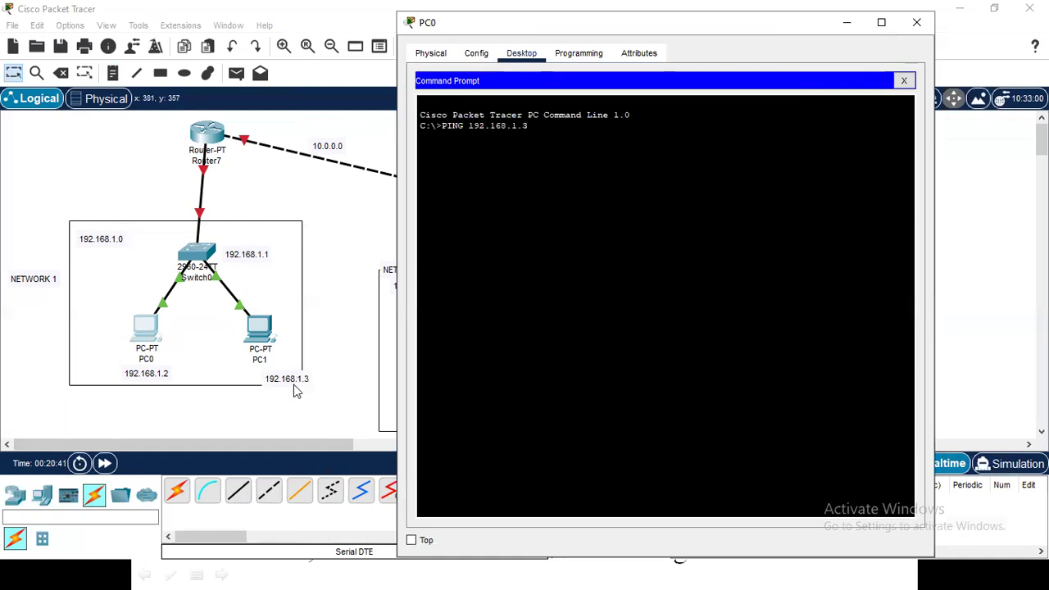
pyautogui.press('Return')
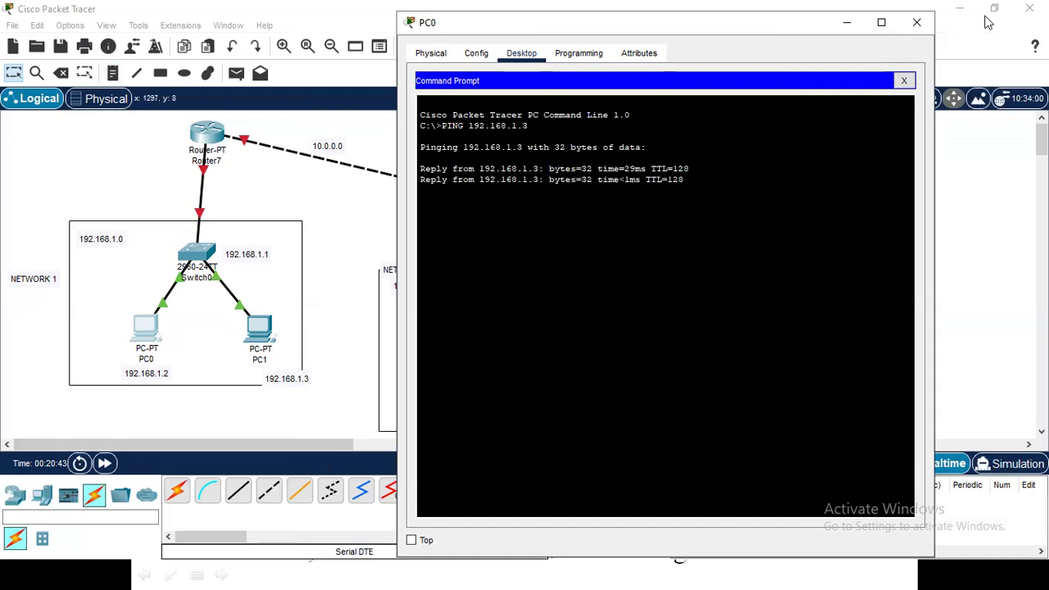
pyautogui.click(917, 24)
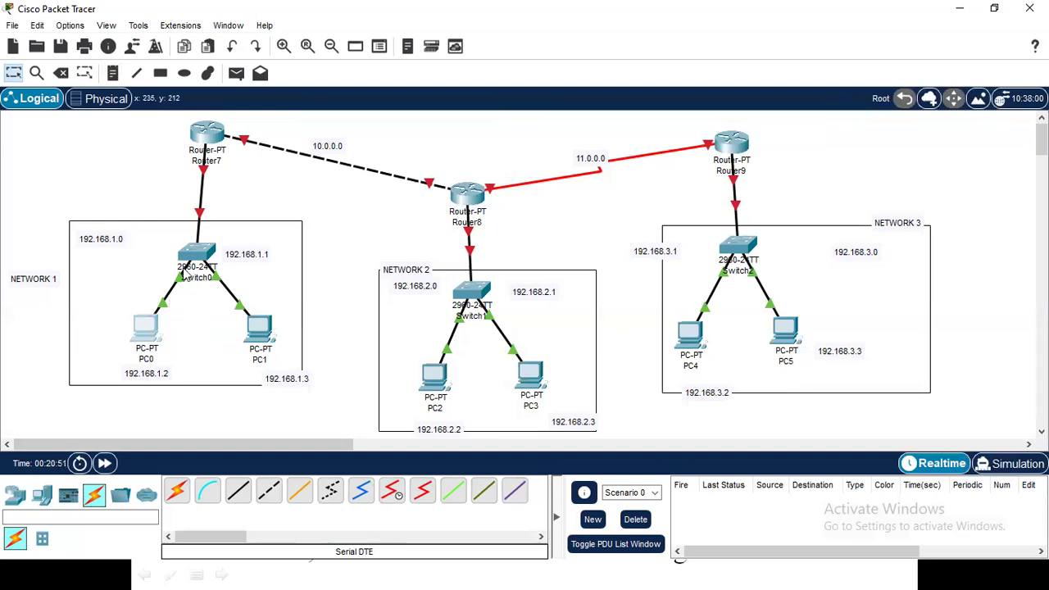
# Ping PC2 at 192.168.2.2 from PC0's command prompt to test connectivity between Network 1 and Network 2
pyautogui.click(148, 331)
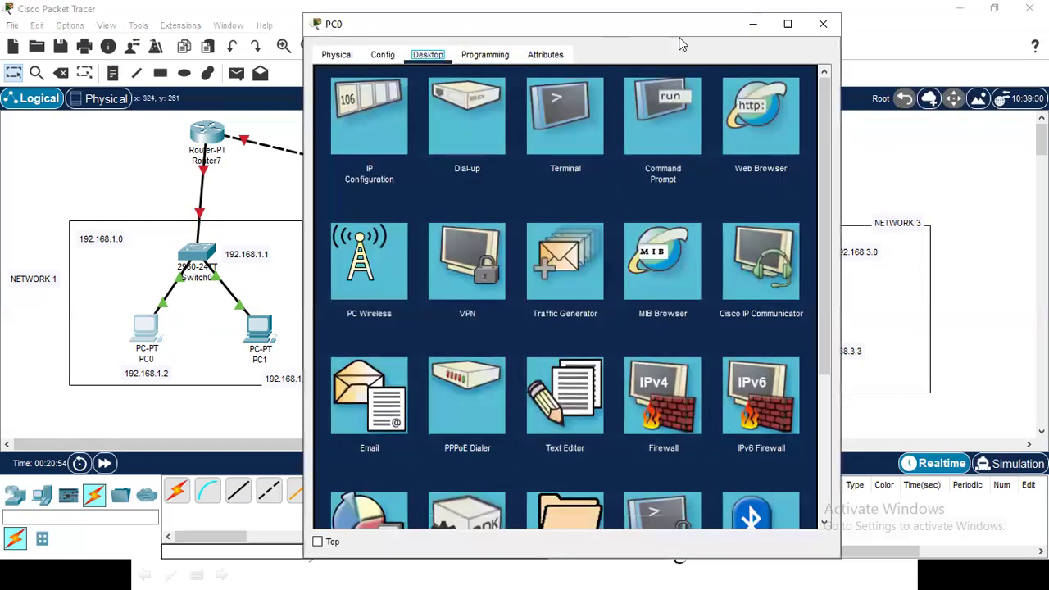
pyautogui.moveTo(679, 38); pyautogui.dragTo(869, 48)
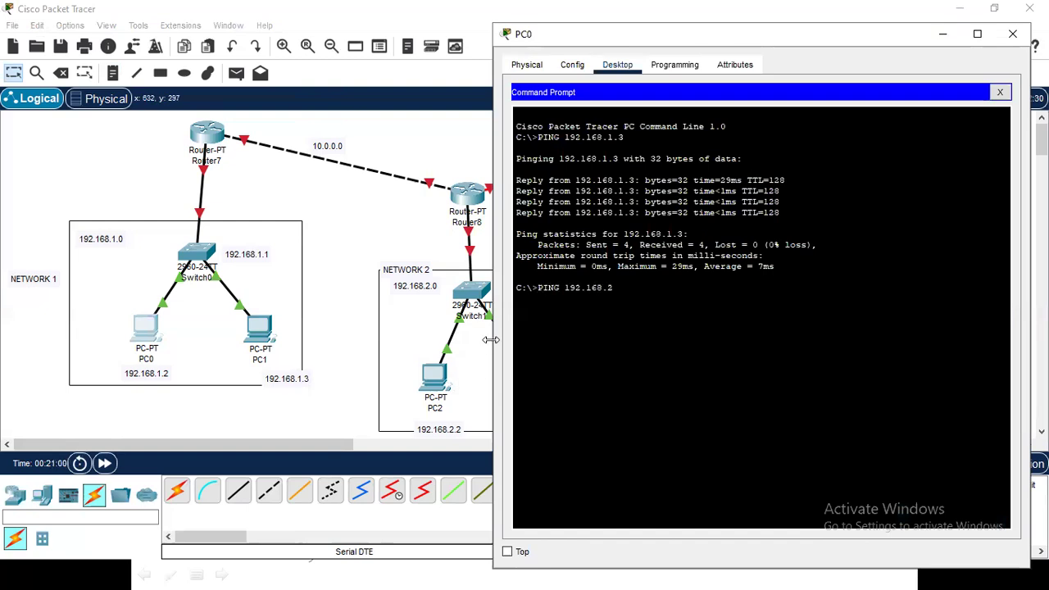
pyautogui.press('Return')
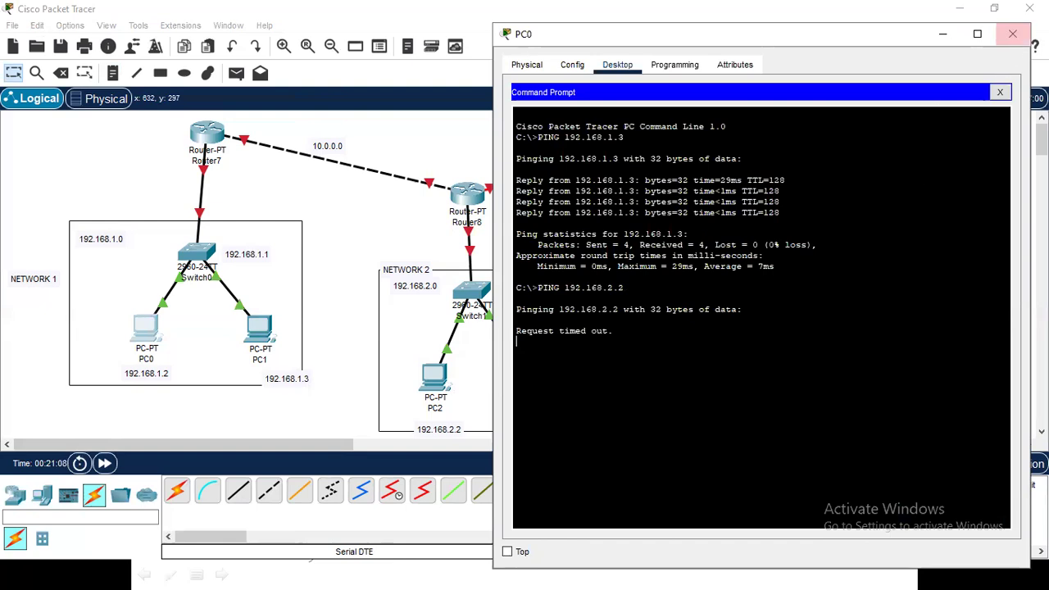
pyautogui.click(1013, 34)
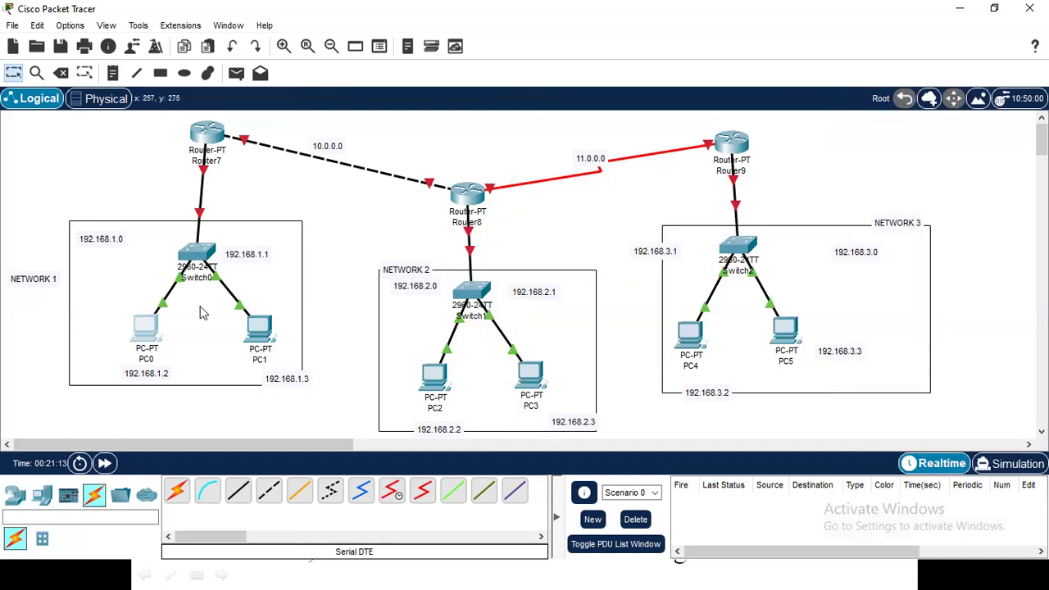
# Enable Router7's FastEthernet0/0 interface and assign it IPv4 address 192.168.1.1 with subnet mask 255.255.255.0
pyautogui.click(205, 139)
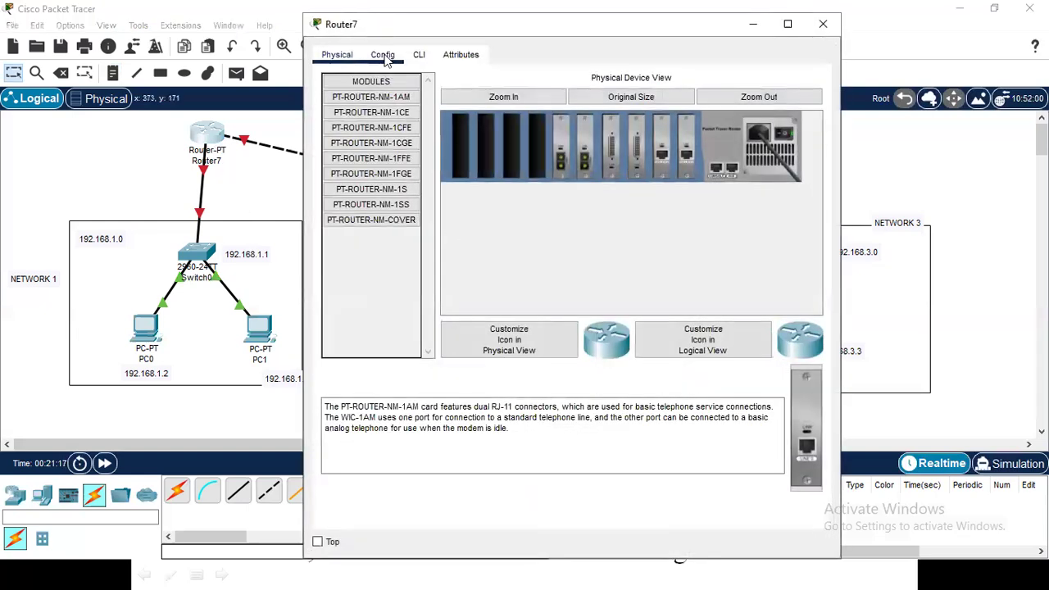
pyautogui.click(383, 56)
pyautogui.moveTo(514, 27); pyautogui.dragTo(573, 28)
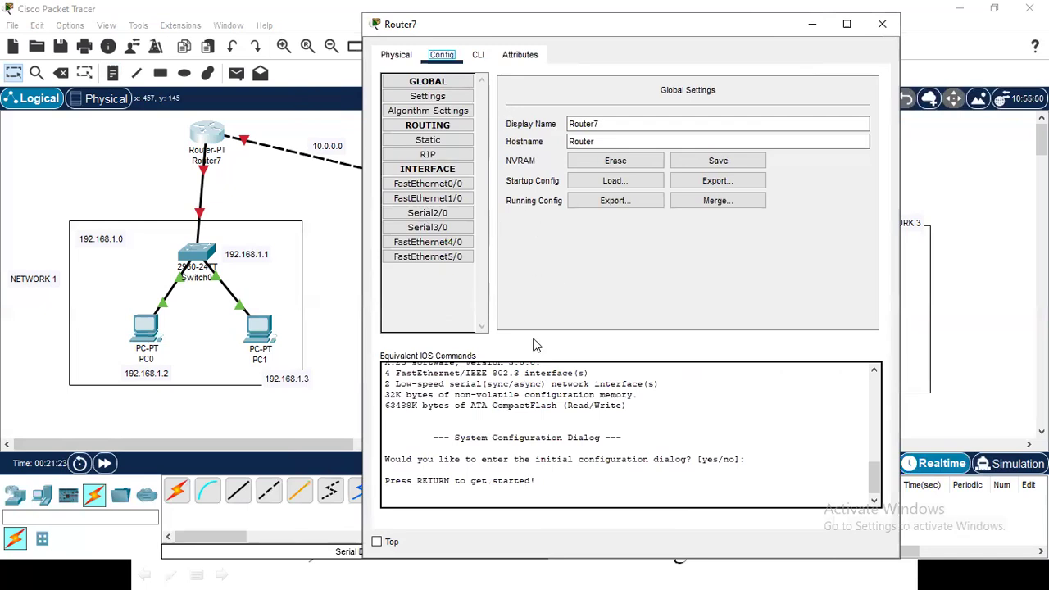
pyautogui.click(238, 192)
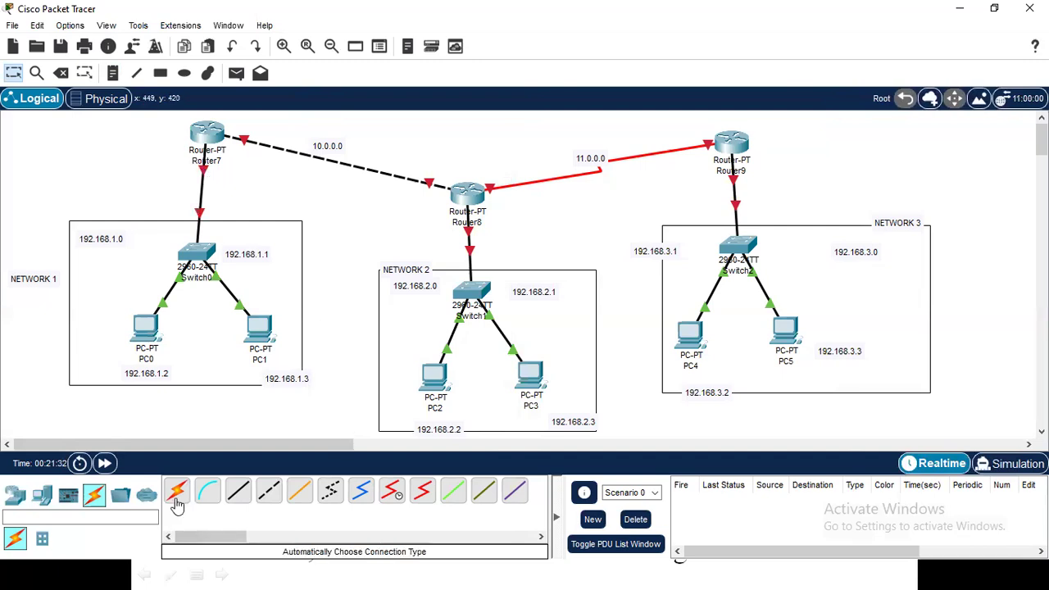
pyautogui.hotkey('alt', 'Tab')
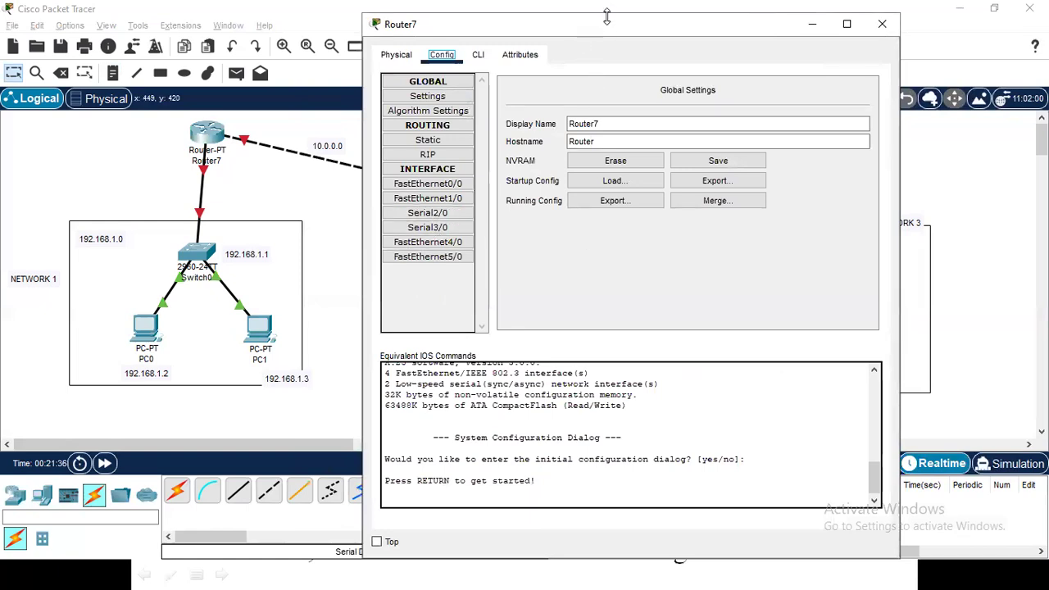
pyautogui.moveTo(607, 12)
pyautogui.mouseDown()
pyautogui.moveTo(605, 54)
pyautogui.moveTo(617, 29)
pyautogui.mouseUp()
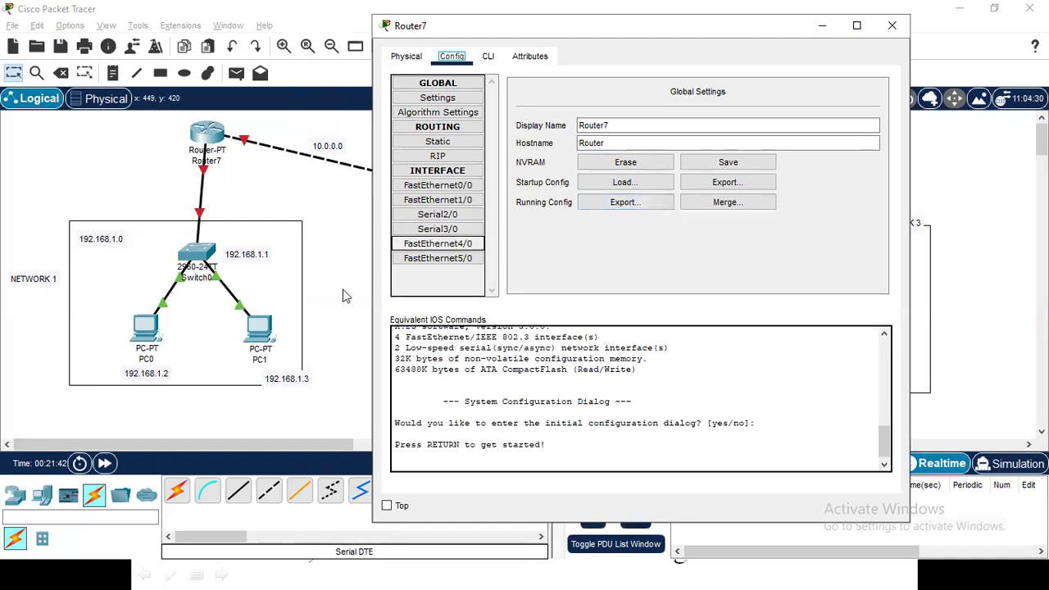
pyautogui.click(439, 187)
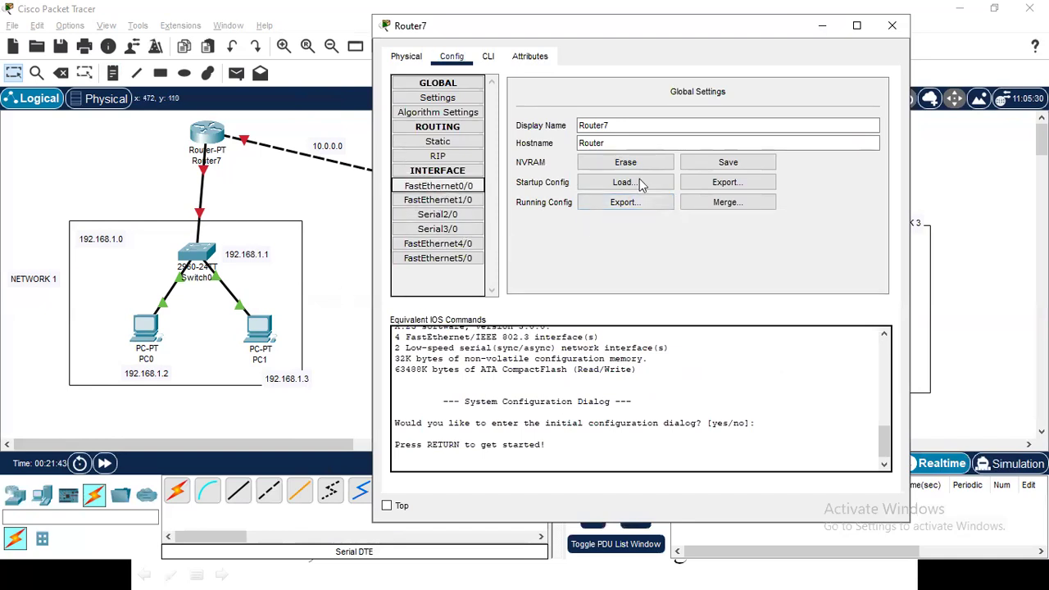
pyautogui.click(868, 105)
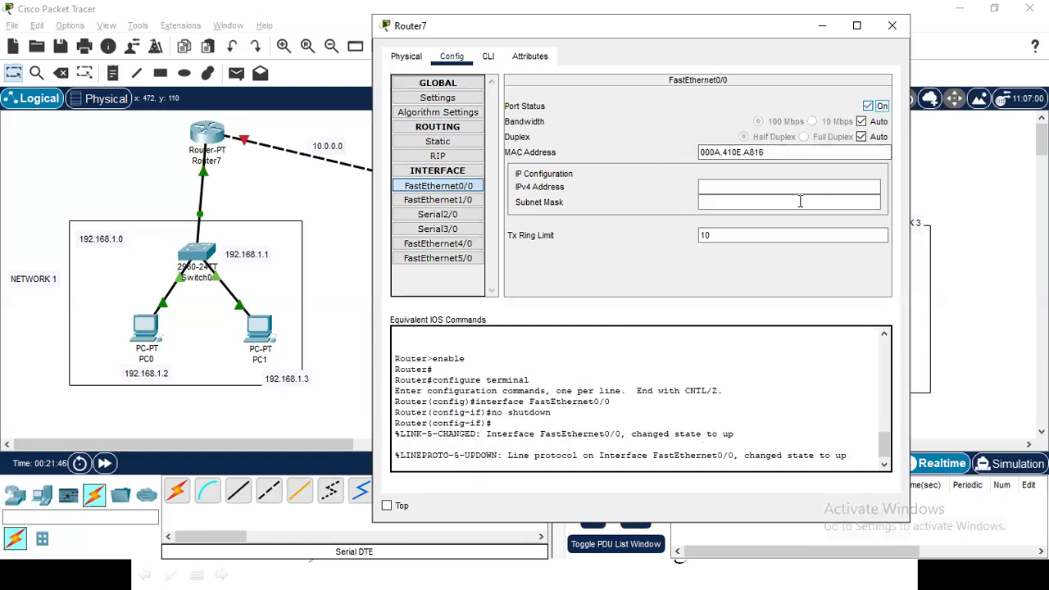
pyautogui.click(709, 188)
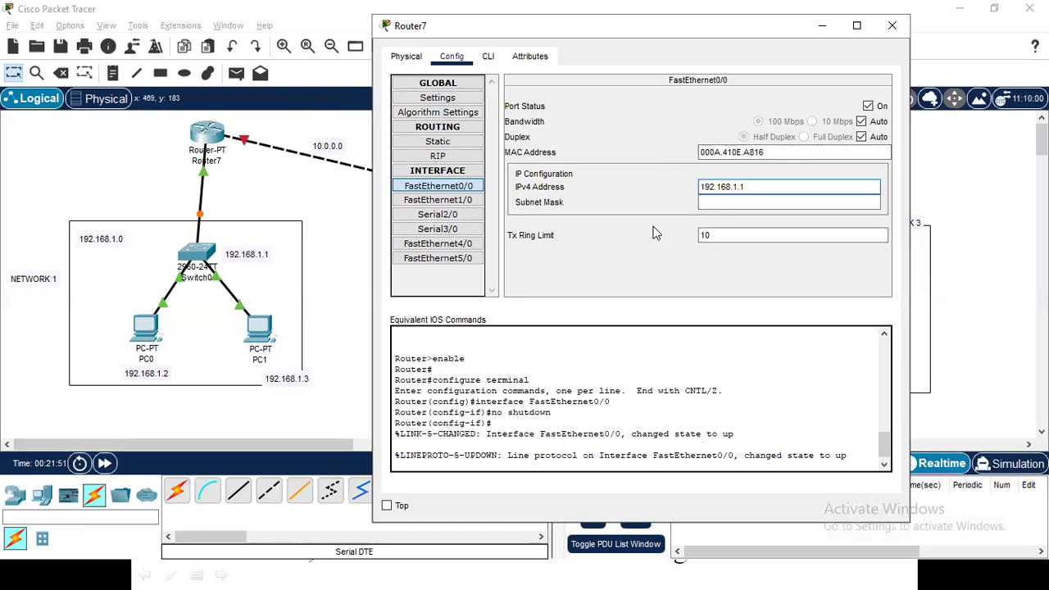
pyautogui.press('Tab')
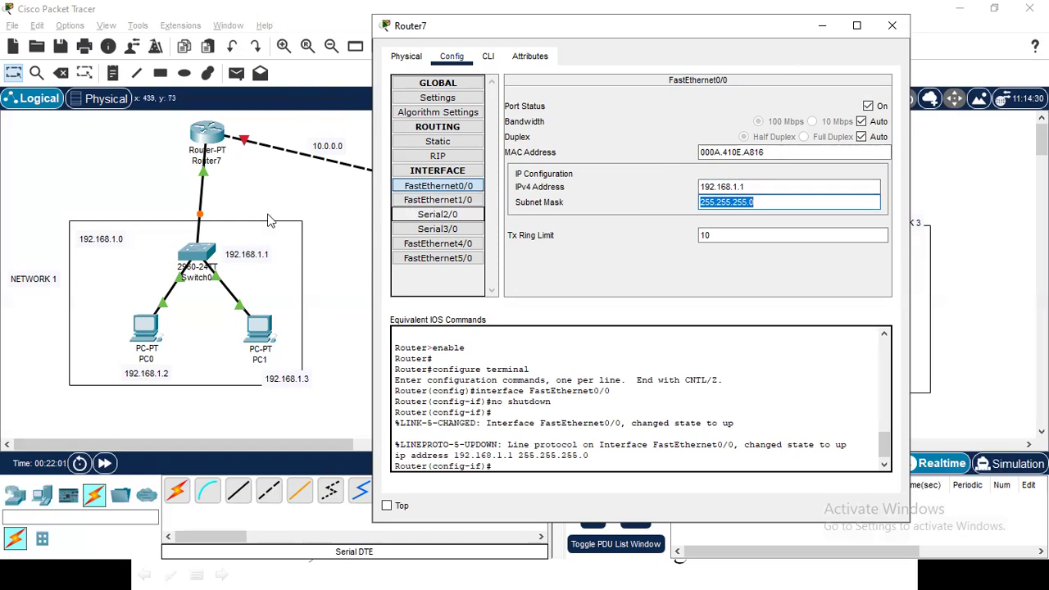
# Check which port links Router7 to Router8 and enable FastEthernet1/0 on Router7
pyautogui.click(257, 190)
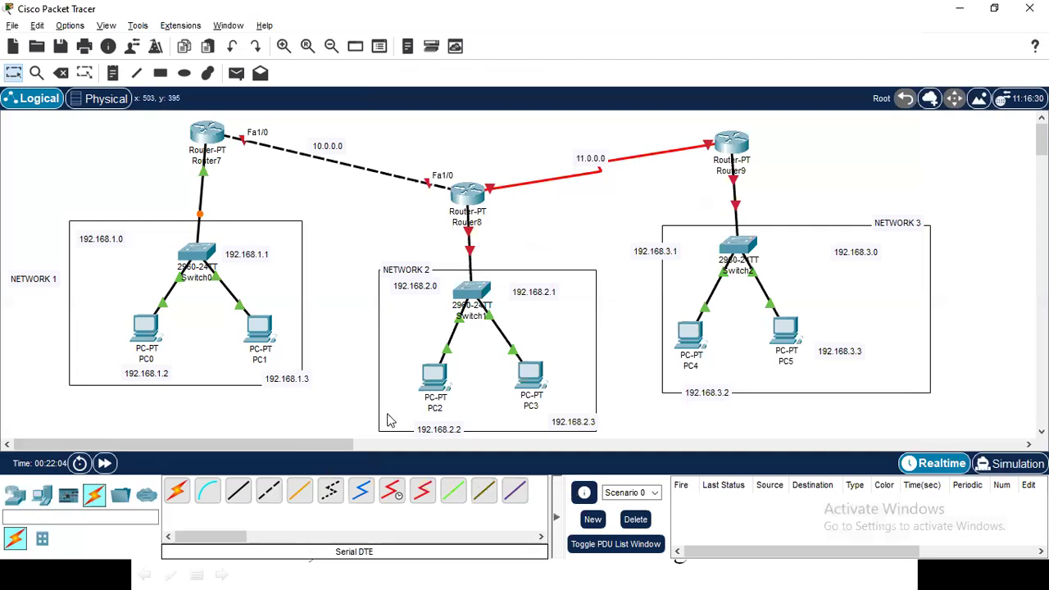
pyautogui.hotkey('alt', 'Tab')
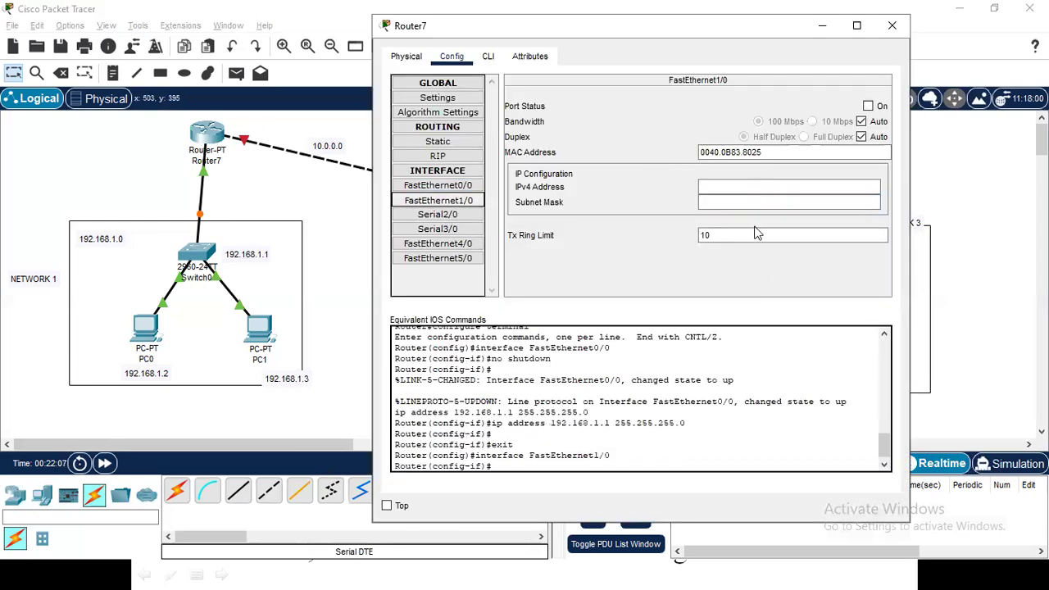
pyautogui.moveTo(751, 45); pyautogui.dragTo(856, 59)
pyautogui.click(972, 120)
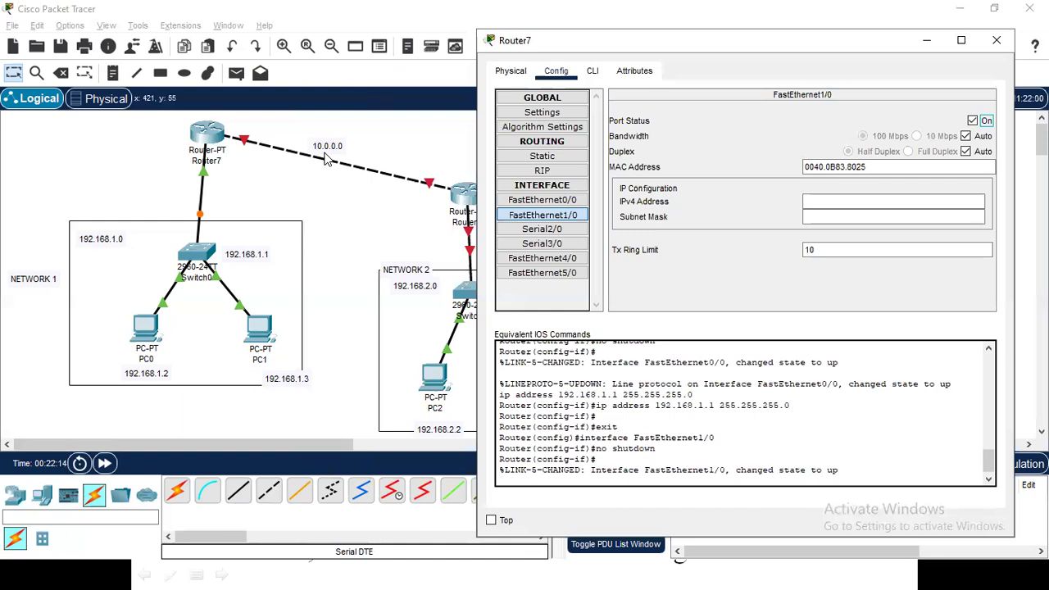
# Try to assign IPv4 address 10.0.0.0 to Router7's FastEthernet1/0 interface
pyautogui.click(812, 200)
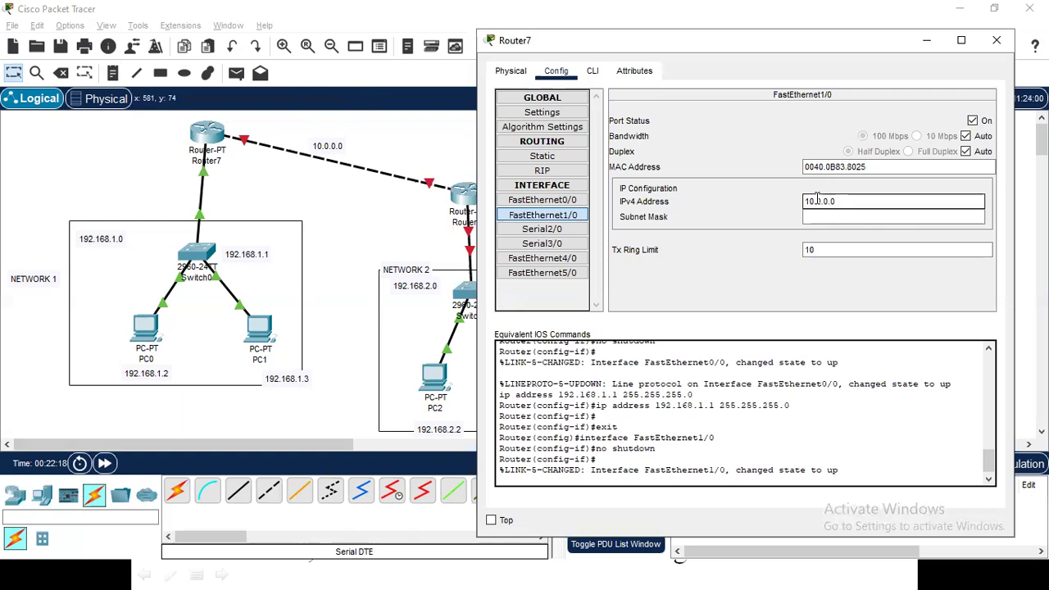
pyautogui.press('Return')
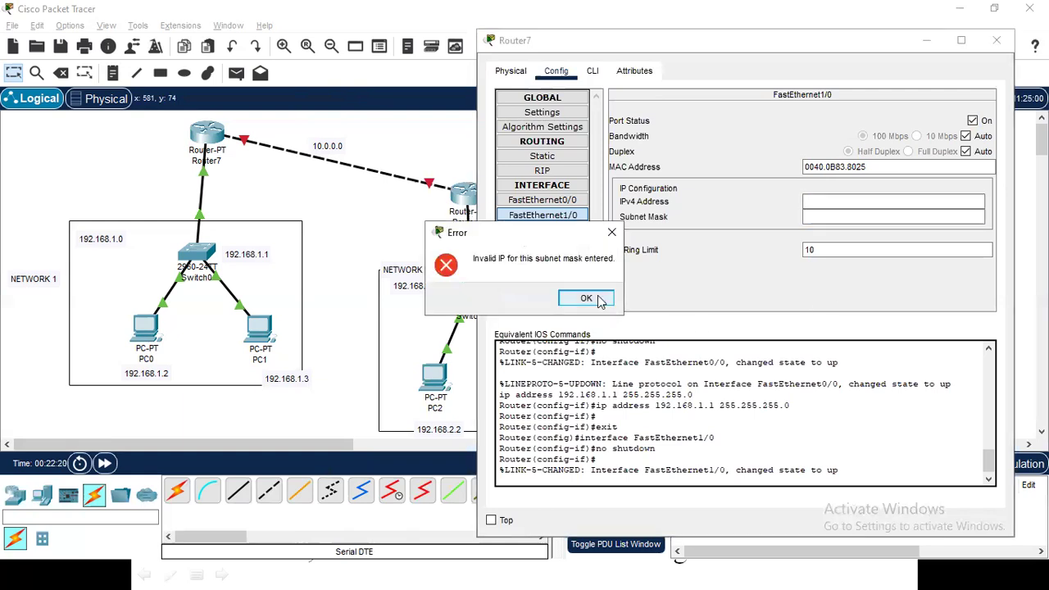
pyautogui.click(612, 233)
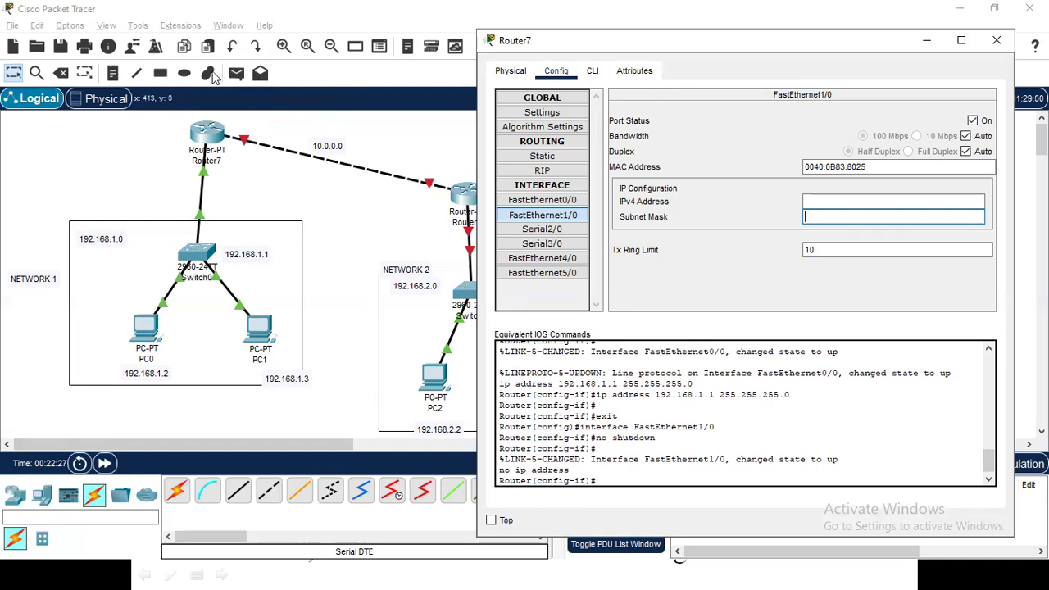
# Label the ends of the Router7–Router8 link with notes 10.0.0.1 beside Router7 and 10.0.0.2 beside Router8
pyautogui.click(113, 74)
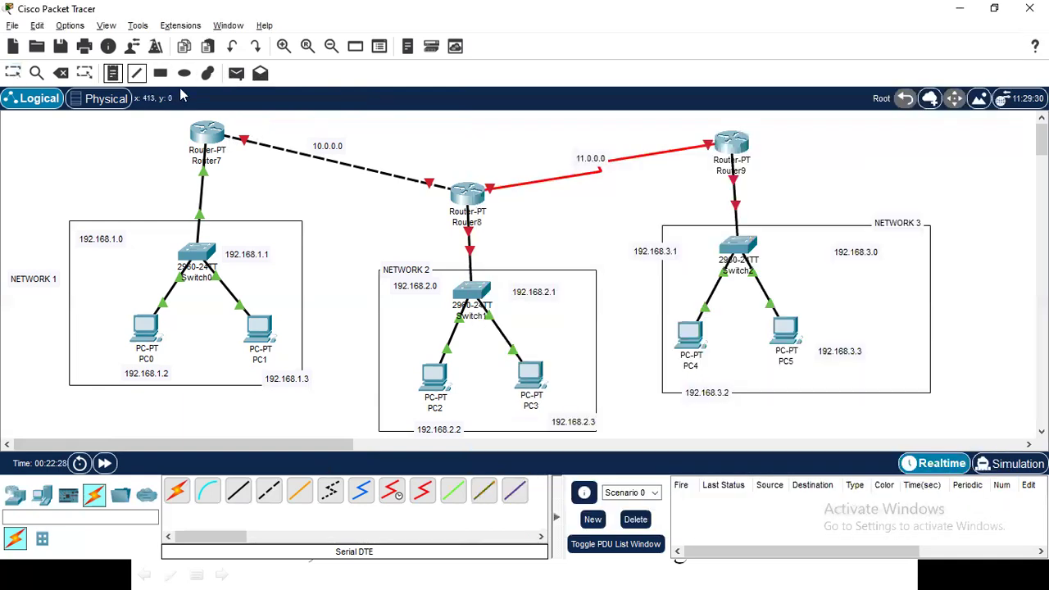
pyautogui.click(234, 125)
pyautogui.write('10.0.0.1')
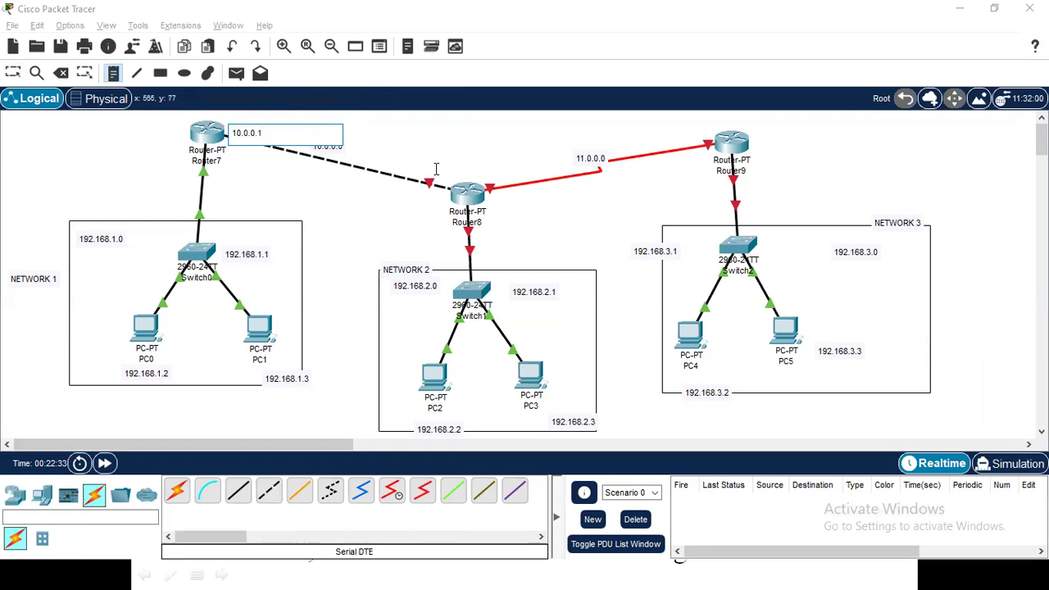
pyautogui.click(411, 166)
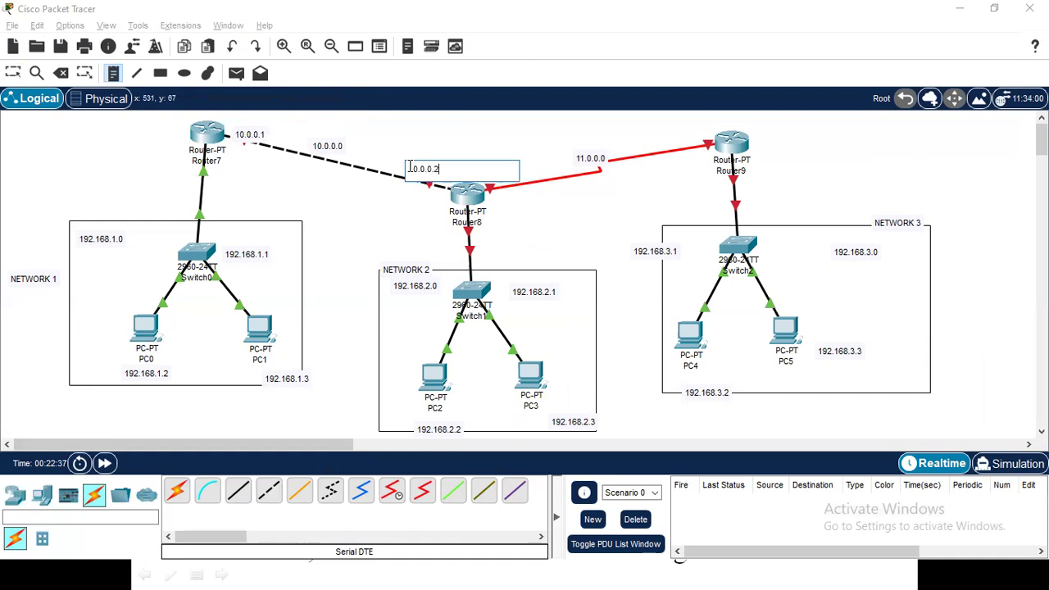
pyautogui.write('10.0.0.2')
# Label the ends of the Router8–Router9 link with notes 11.0.0.1 beside Router8 and 11.0.0.2 beside Router9
pyautogui.click(499, 197)
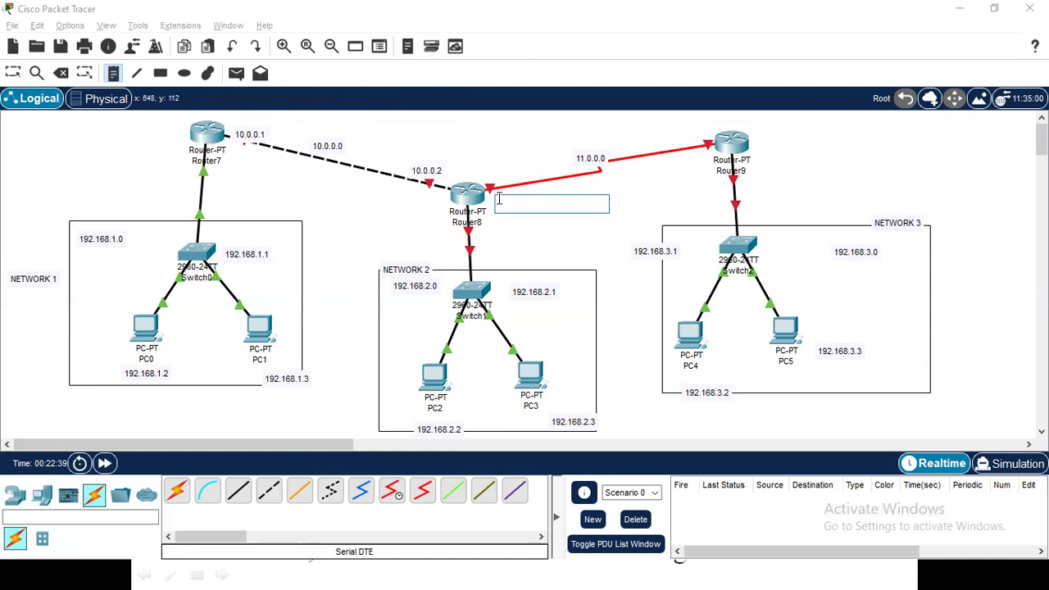
pyautogui.write('11.0.')
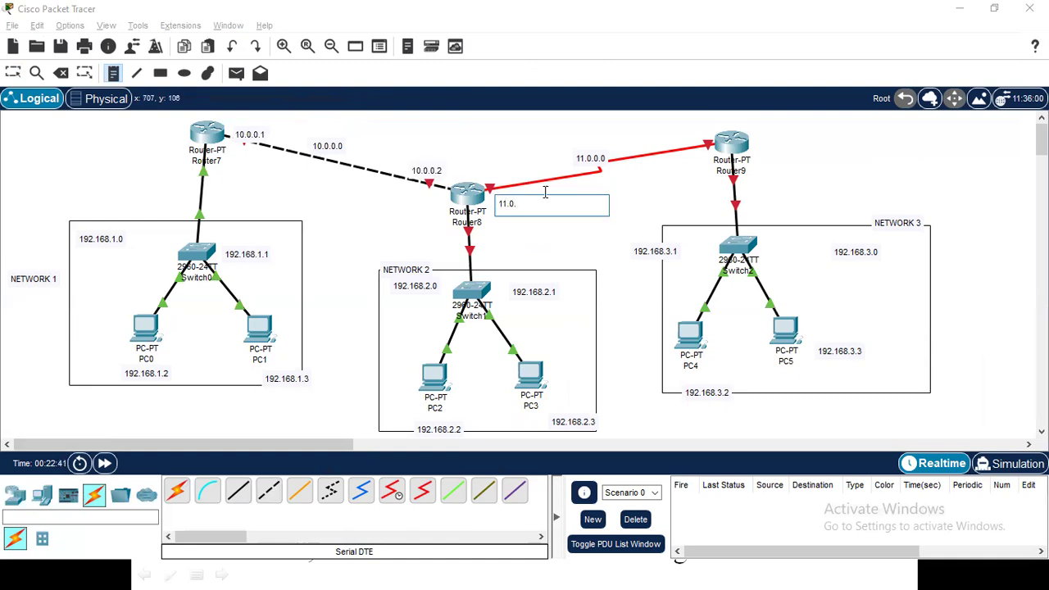
pyautogui.click(681, 131)
pyautogui.write('11.0.0.2')
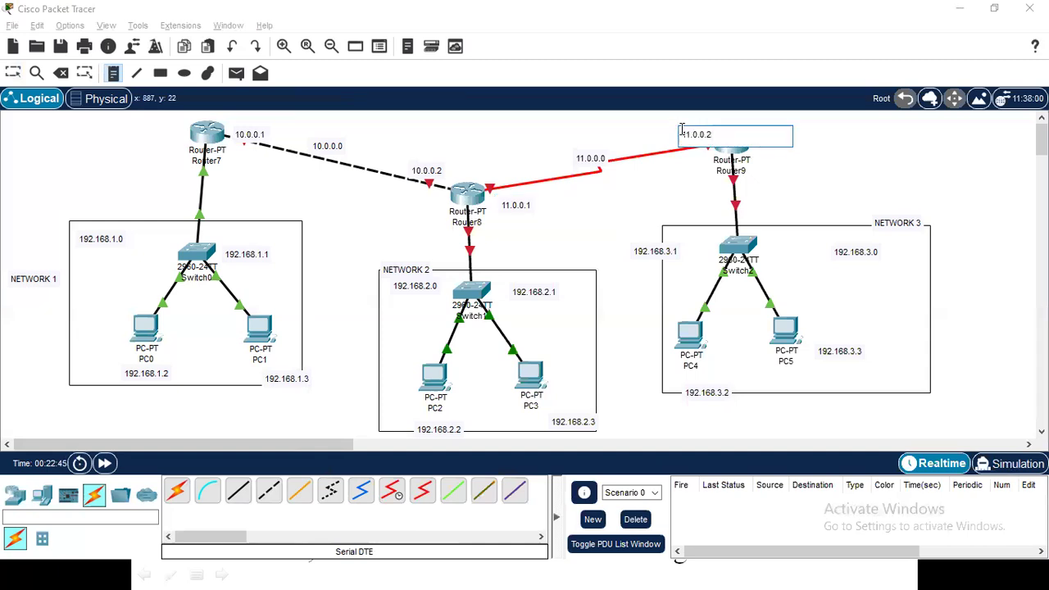
pyautogui.press('Escape')
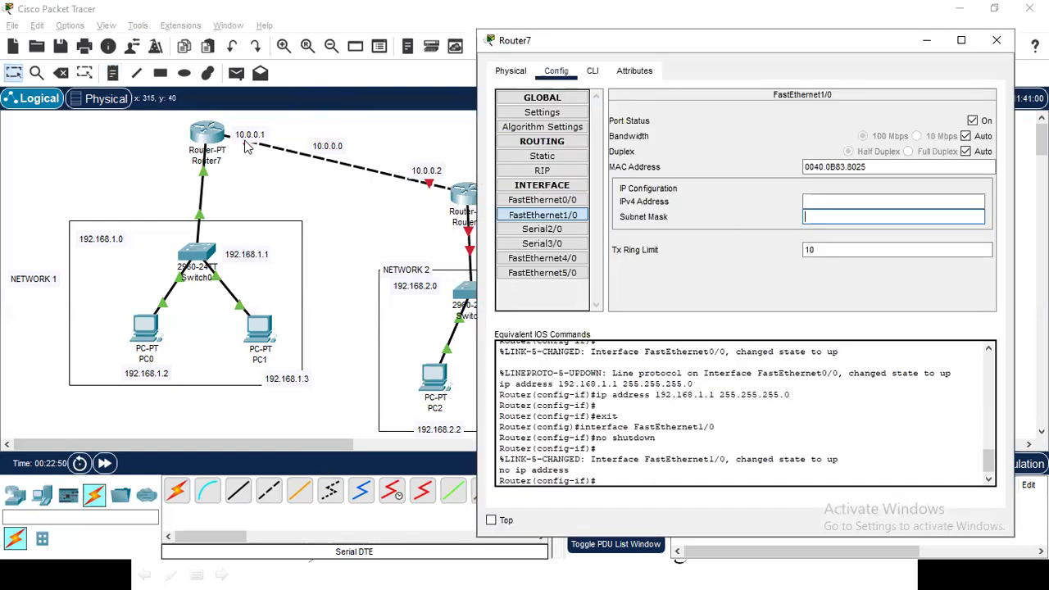
# Assign IPv4 address 10.0.0.1 with subnet mask 255.0.0.0 to Router7's FastEthernet1/0 interface and close its configuration window
pyautogui.click(803, 203)
pyautogui.write('10.0.0.1')
pyautogui.press('Tab')
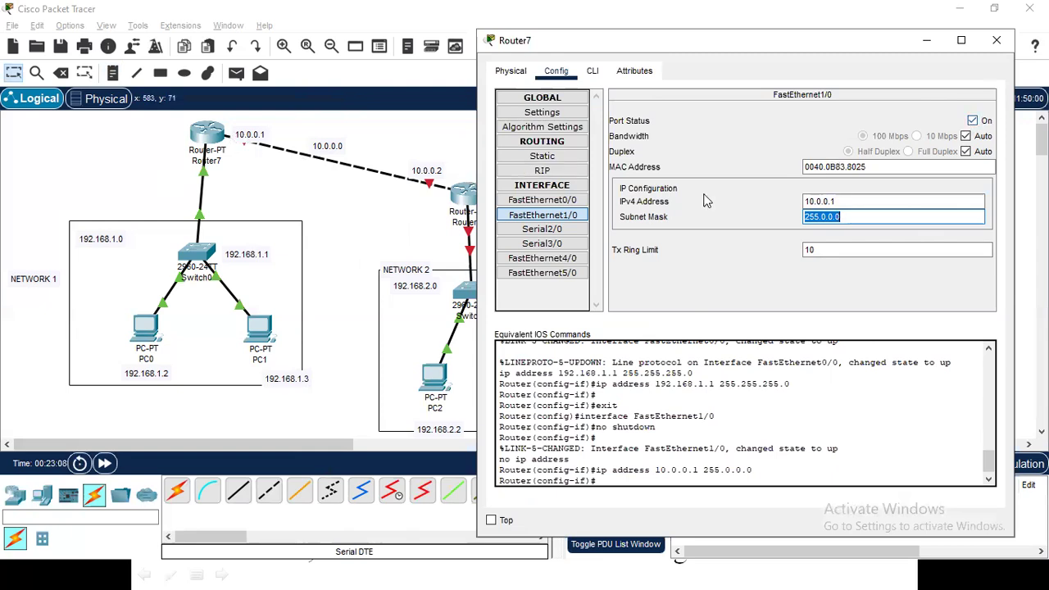
pyautogui.press('Return')
pyautogui.click(997, 40)
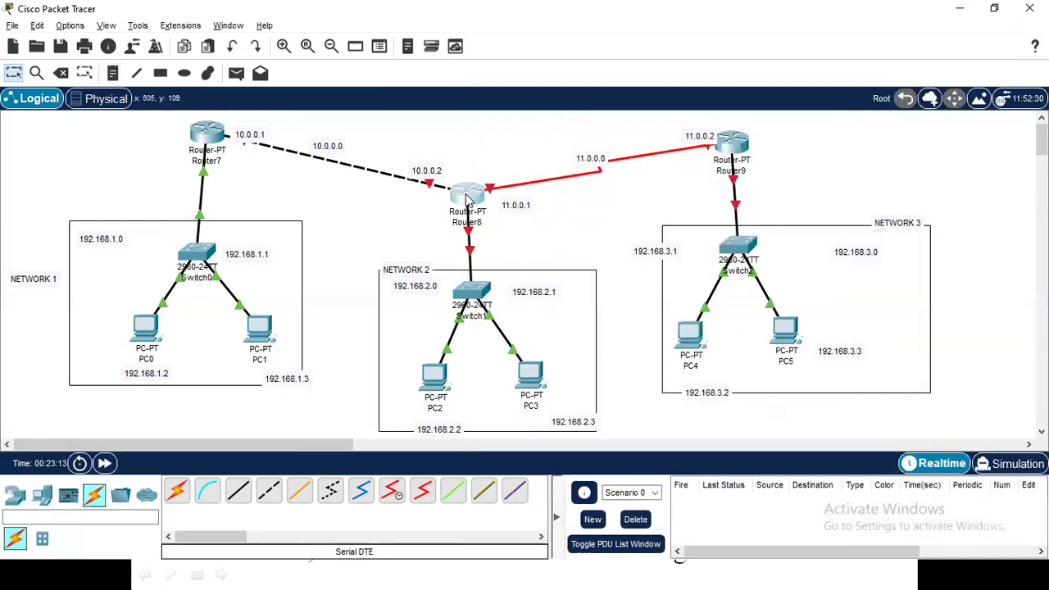
# Check which ports link Router8 to Switch1 and Router7, and enable FastEthernet0/0 on Router8
pyautogui.click(467, 196)
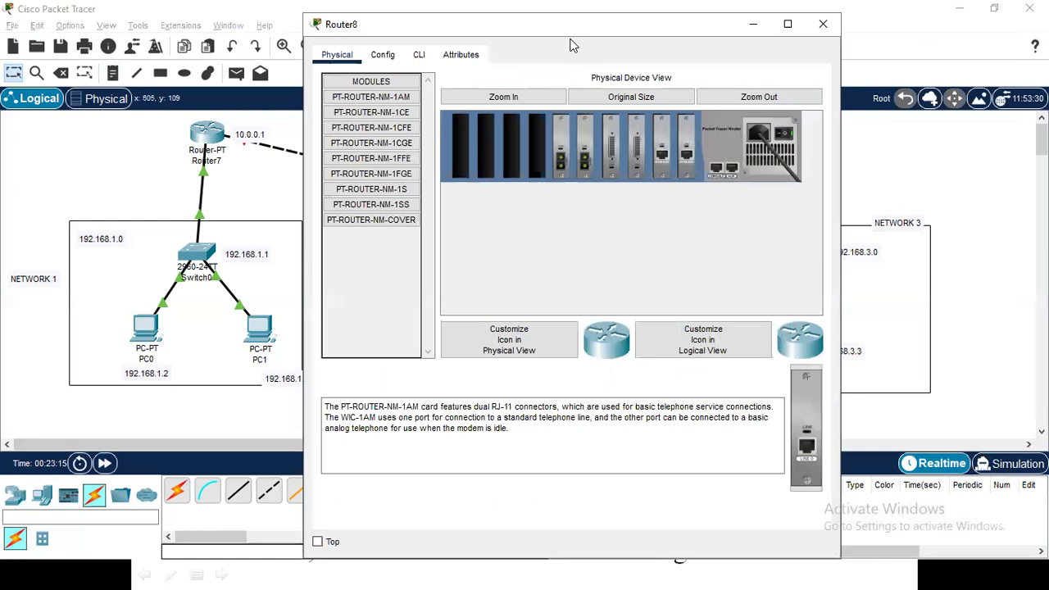
pyautogui.moveTo(573, 32); pyautogui.dragTo(770, 43)
pyautogui.click(579, 66)
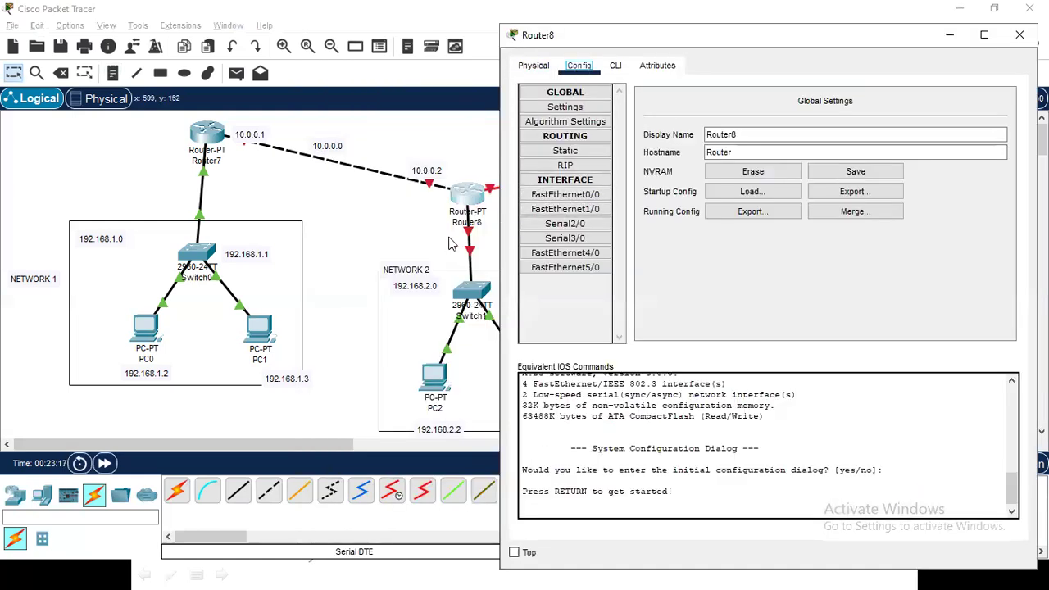
pyautogui.click(379, 235)
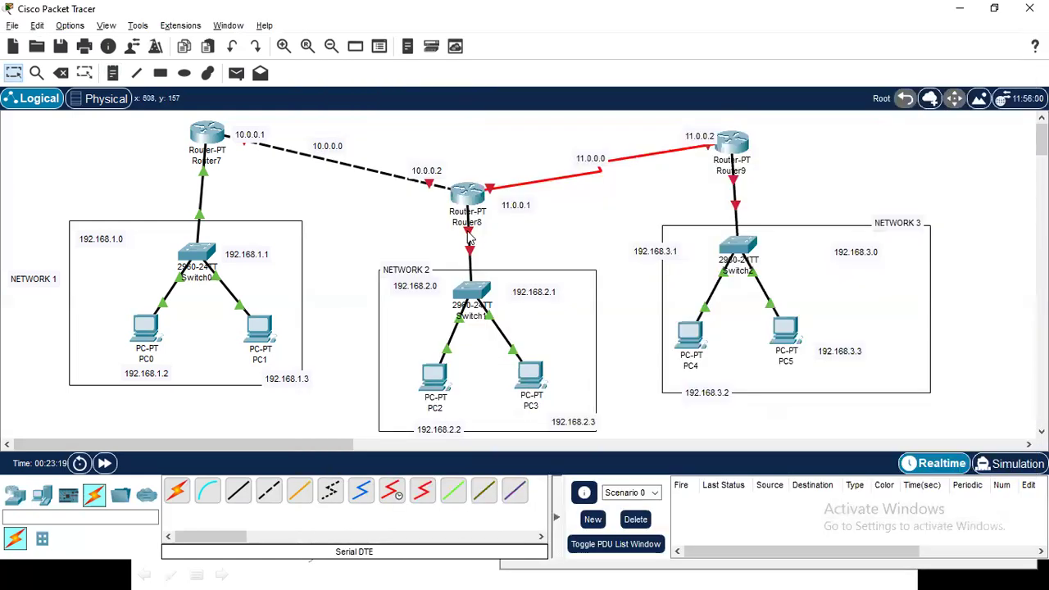
pyautogui.moveTo(432, 188)
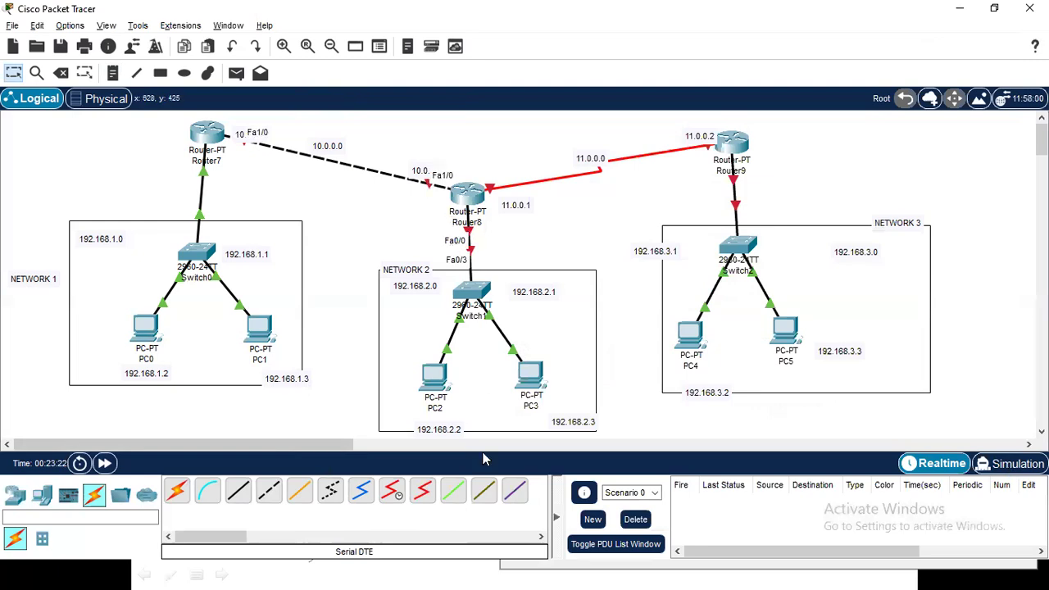
pyautogui.click(524, 565)
pyautogui.click(565, 194)
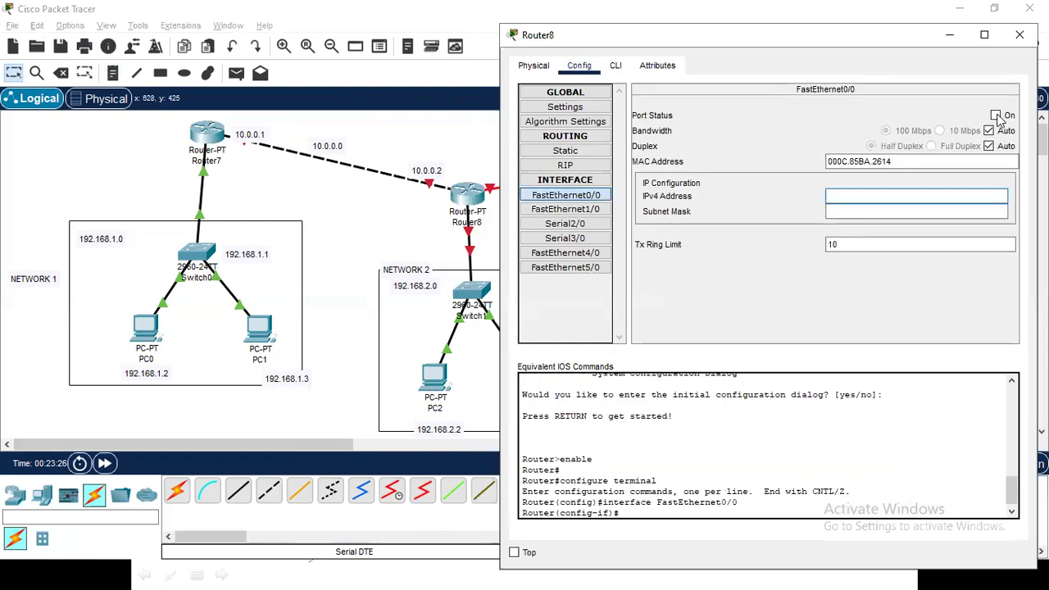
pyautogui.click(996, 115)
# Assign IPv4 address 192.168.2.1 with subnet mask 255.255.255.0 to Router8's FastEthernet0/0 interface
pyautogui.click(852, 194)
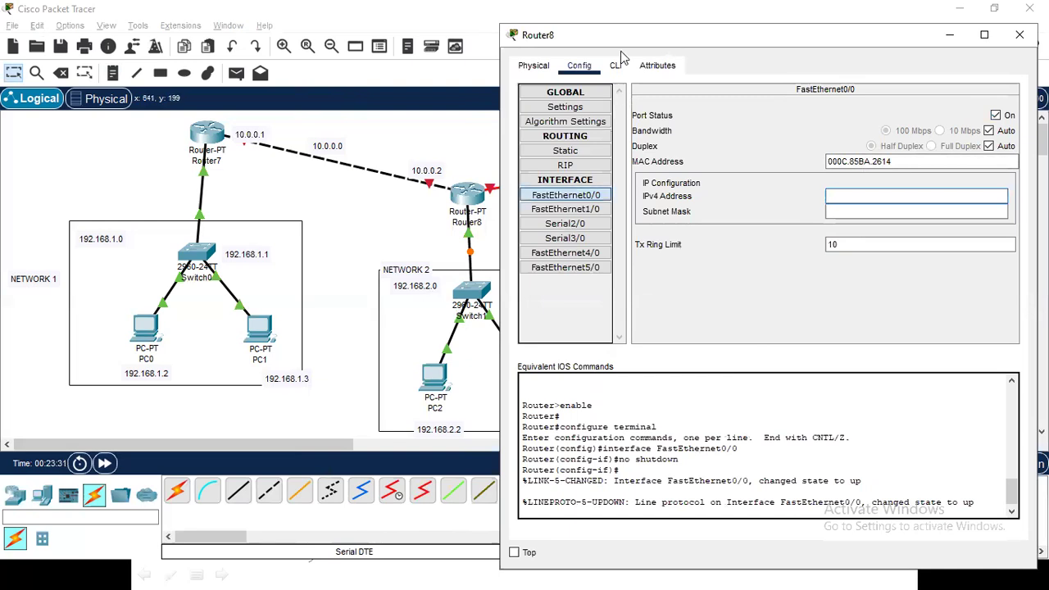
pyautogui.moveTo(654, 33); pyautogui.dragTo(362, 323)
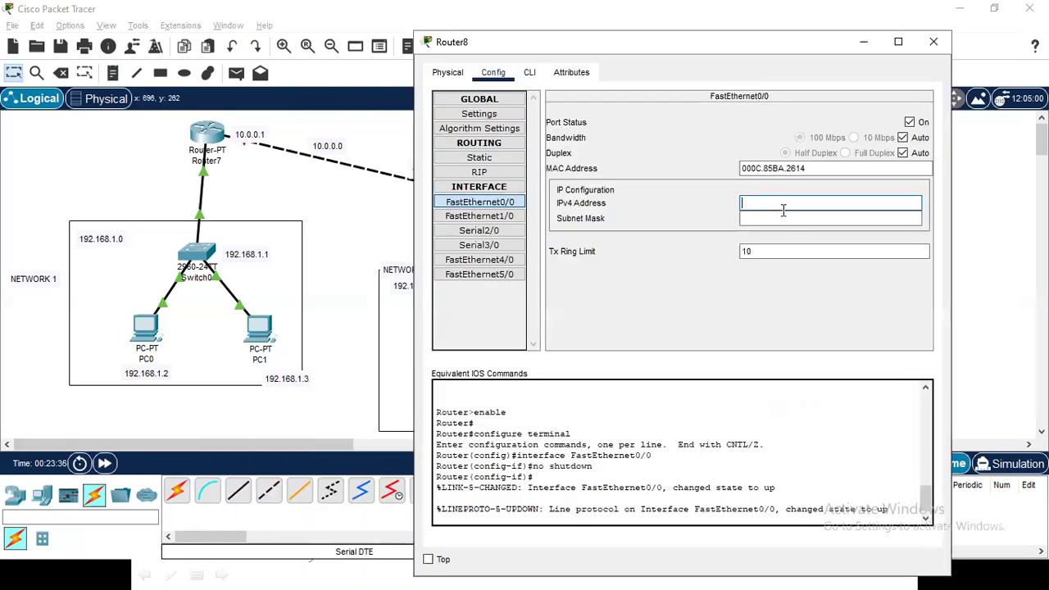
pyautogui.write('192.1')
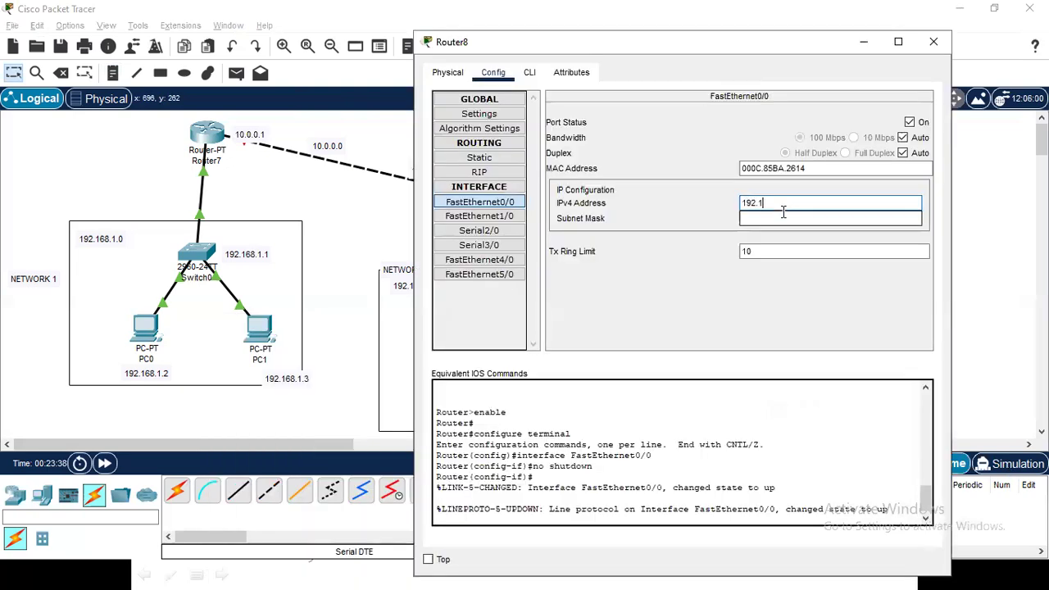
pyautogui.write('68.2.1')
pyautogui.click(783, 216)
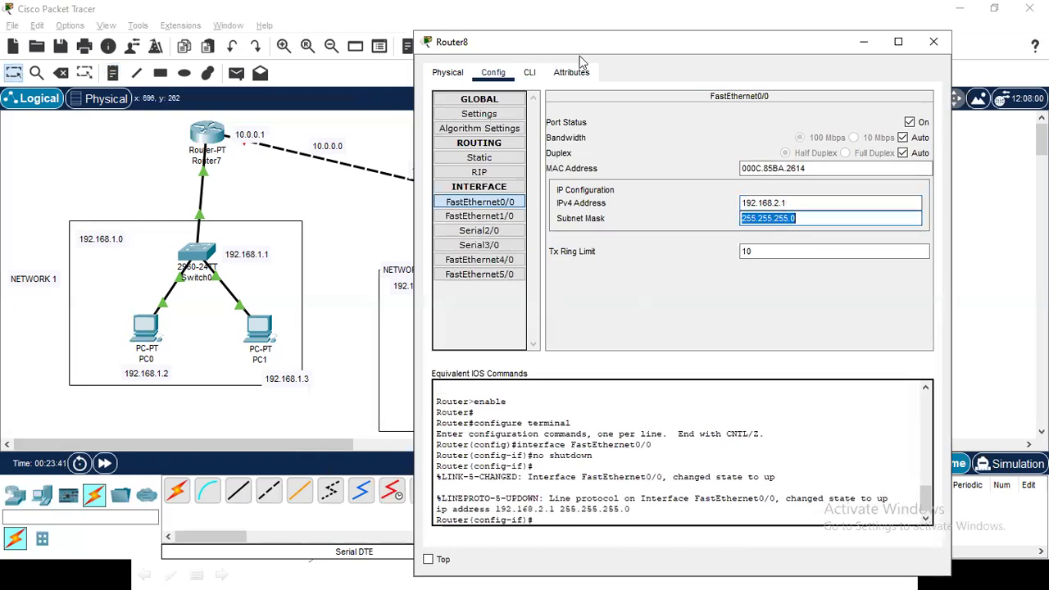
# Enable Router8's FastEthernet1/0 interface and assign it IPv4 address 10.0.0.2 with subnet mask 255.0.0.0
pyautogui.moveTo(558, 42); pyautogui.dragTo(680, 59)
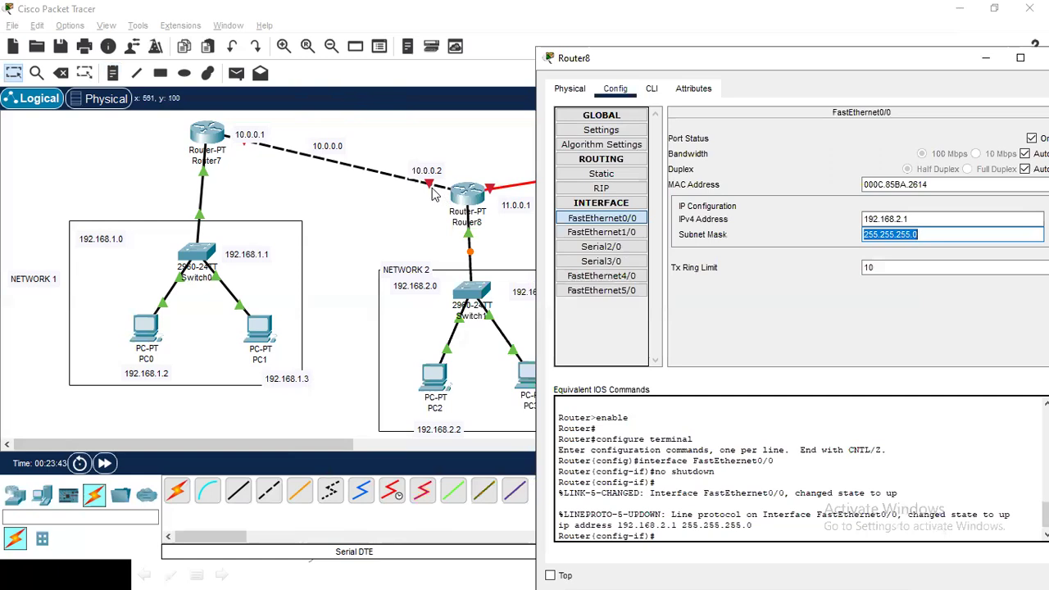
pyautogui.click(619, 234)
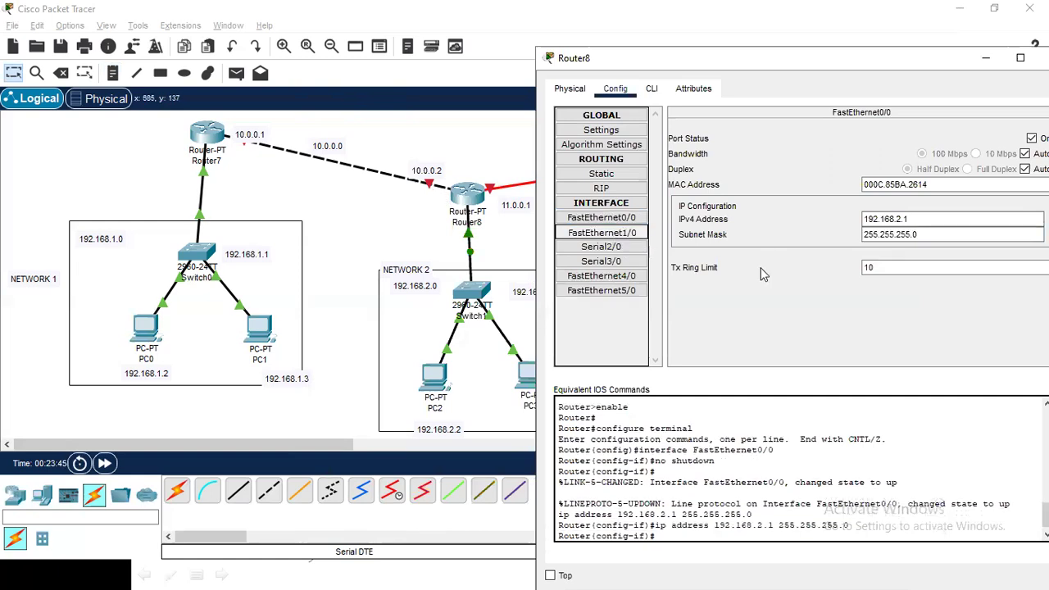
pyautogui.click(1032, 138)
pyautogui.click(902, 219)
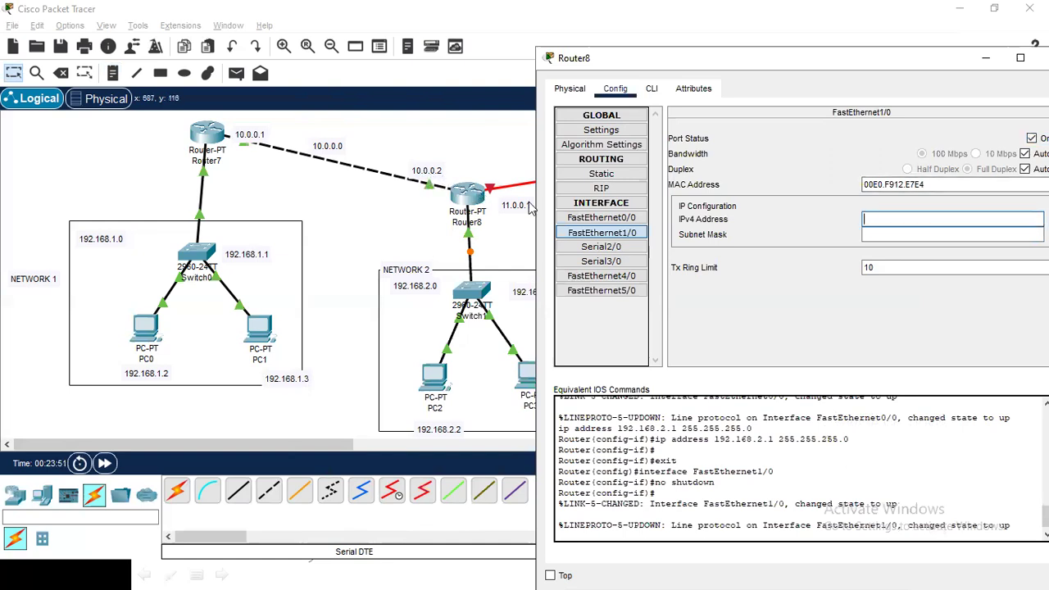
pyautogui.write('10.0.0.2')
pyautogui.press('Tab')
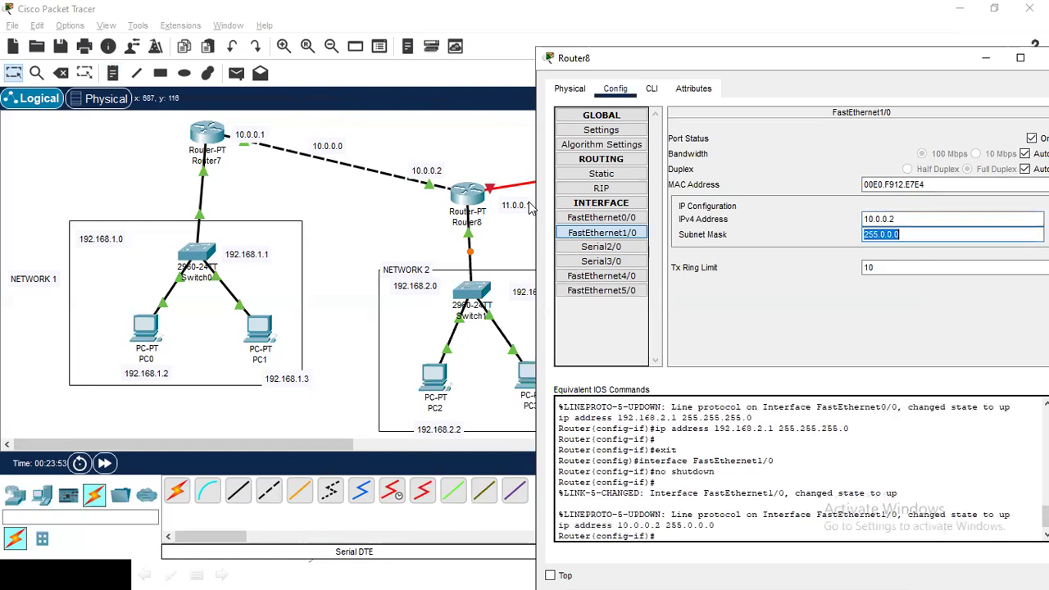
# Check which port links Router8 to Router9 and enable Serial2/0 on Router8
pyautogui.moveTo(814, 59); pyautogui.dragTo(457, 262)
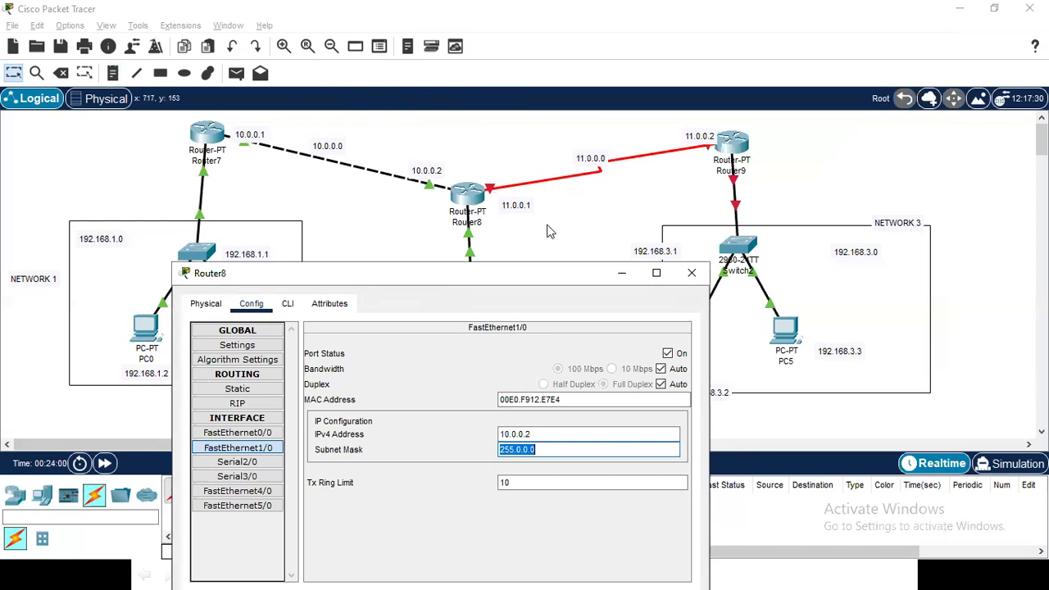
pyautogui.click(516, 212)
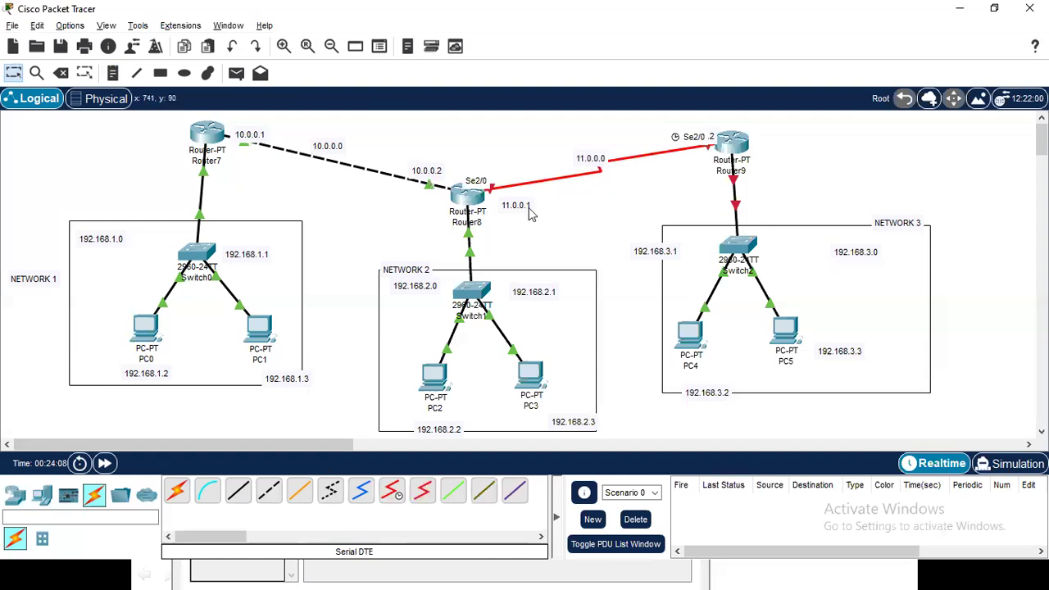
pyautogui.hotkey('alt', 'Tab')
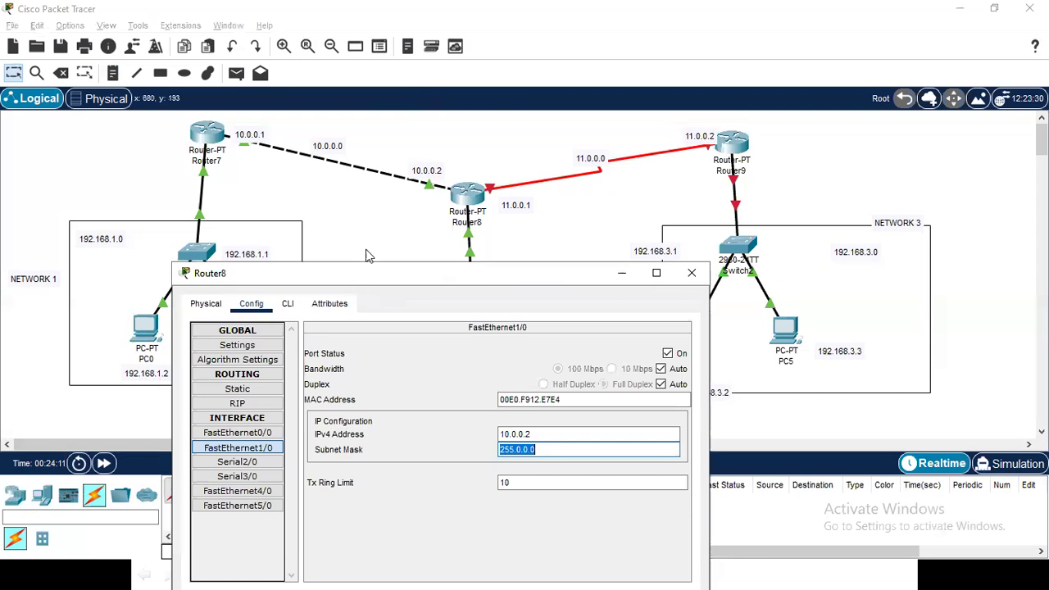
pyautogui.click(494, 194)
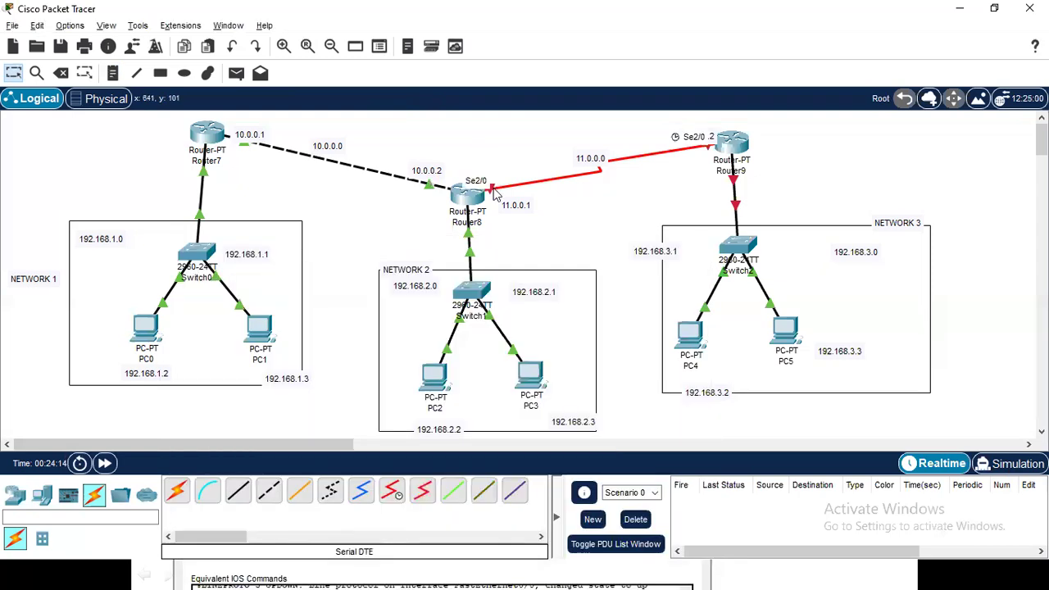
pyautogui.click(494, 194)
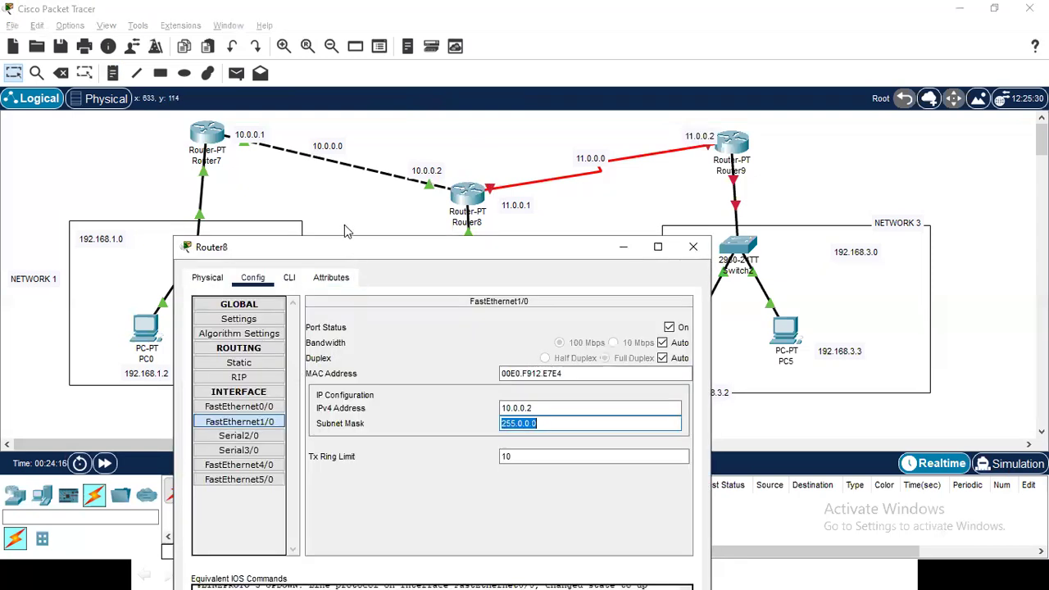
pyautogui.moveTo(346, 246); pyautogui.dragTo(367, 239)
pyautogui.click(260, 429)
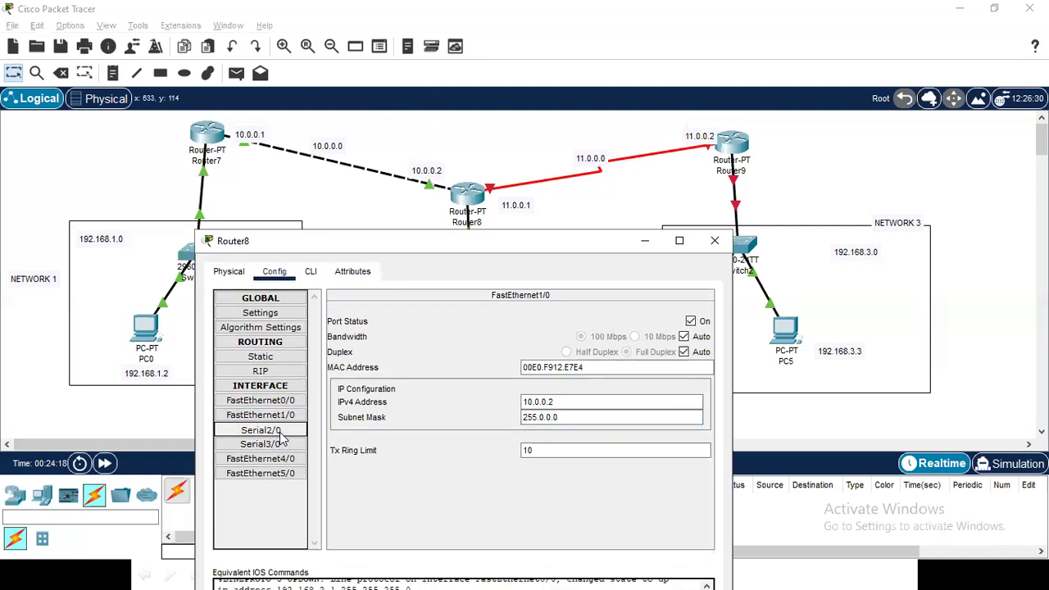
pyautogui.click(691, 322)
# Assign IPv4 address 11.0.0.1 with subnet mask 255.0.0.0 to Router8's Serial2/0 interface and close its configuration window
pyautogui.click(538, 387)
pyautogui.write('11.0.0.1')
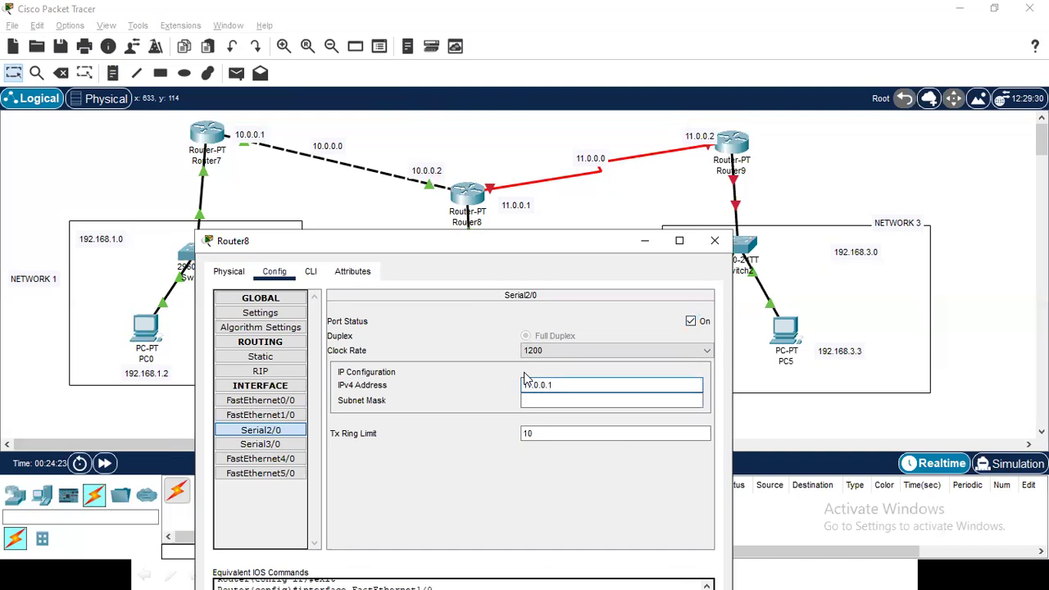
pyautogui.press('Tab')
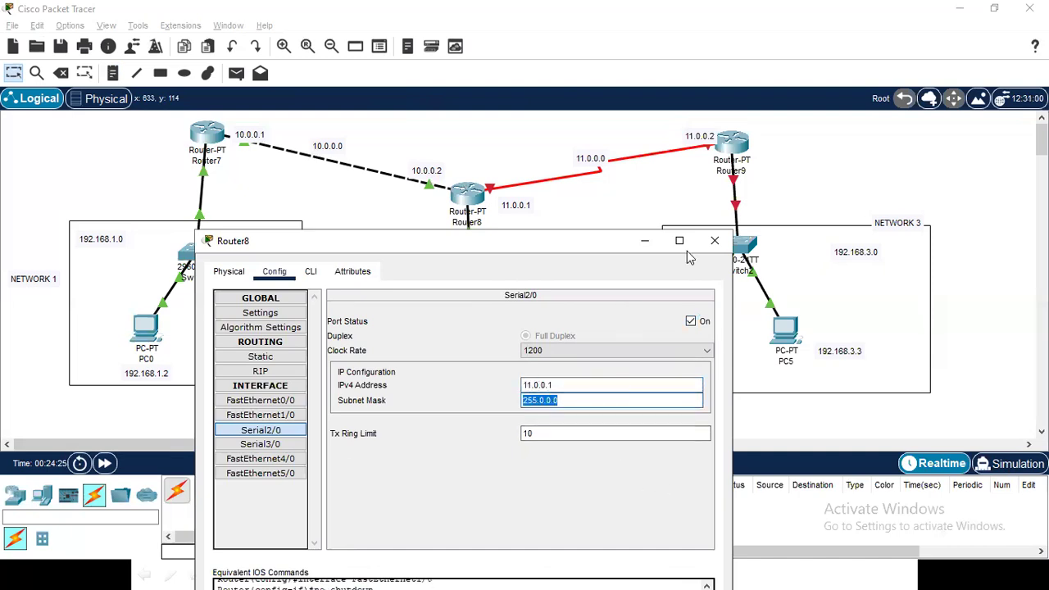
pyautogui.click(715, 242)
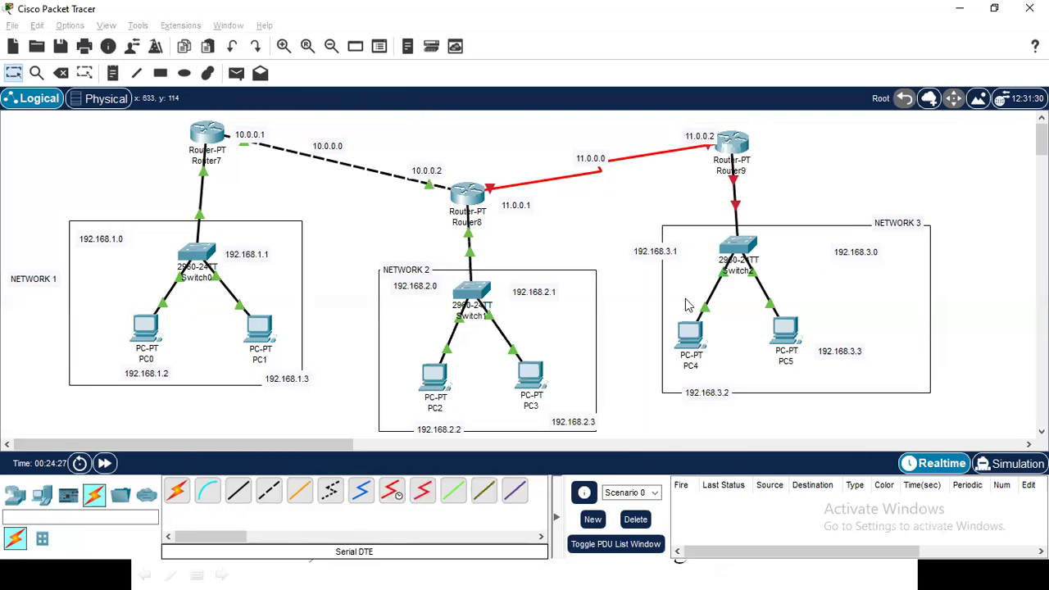
# Enable Router9's FastEthernet0/0 interface and assign it IPv4 address 192.168.3.1 with subnet mask 255.255.255.0
pyautogui.click(732, 144)
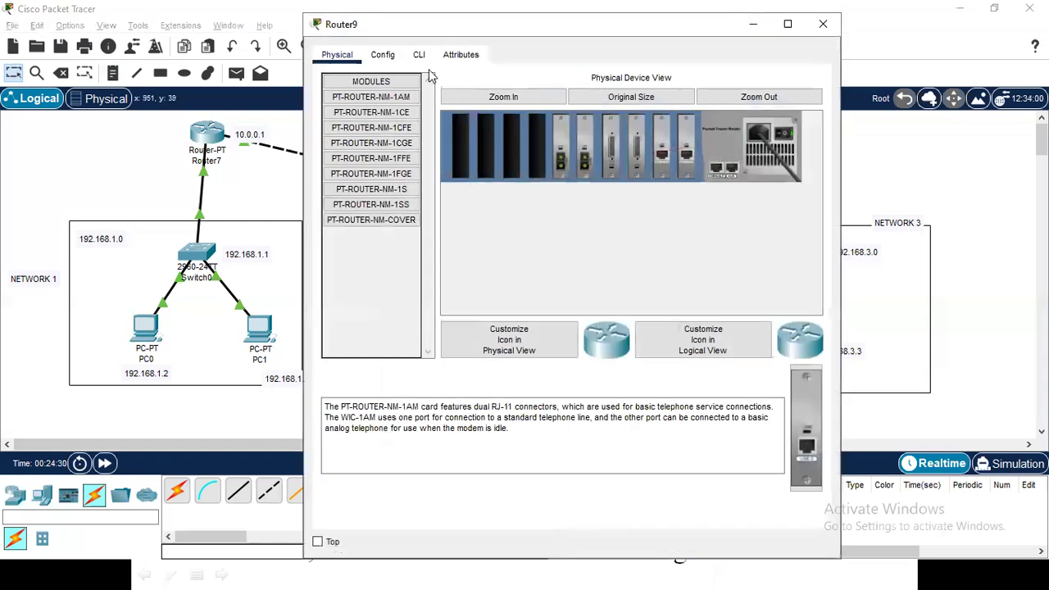
pyautogui.click(382, 56)
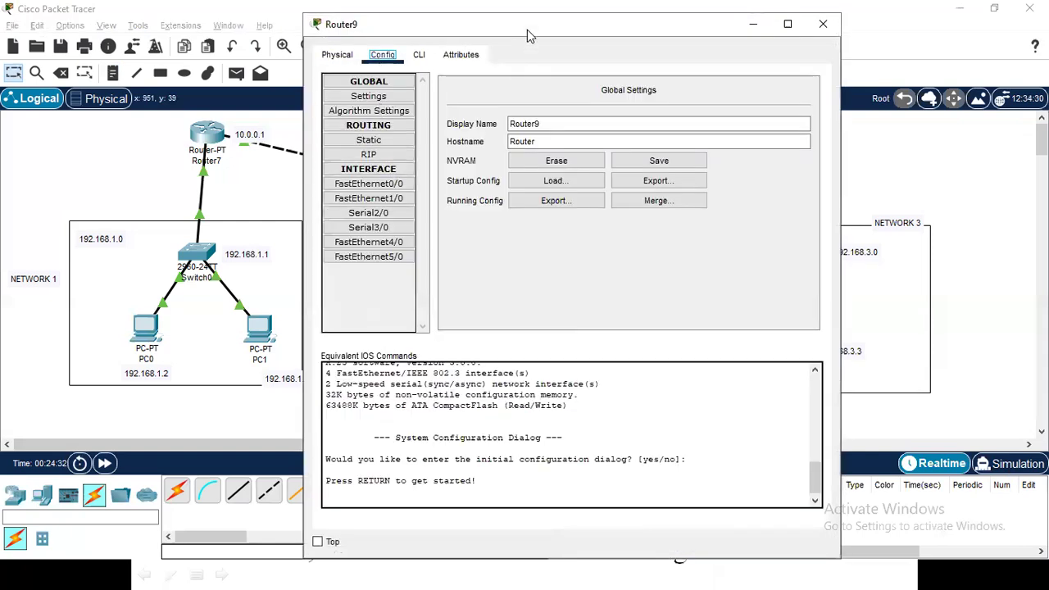
pyautogui.moveTo(527, 29); pyautogui.dragTo(355, 240)
pyautogui.click(732, 187)
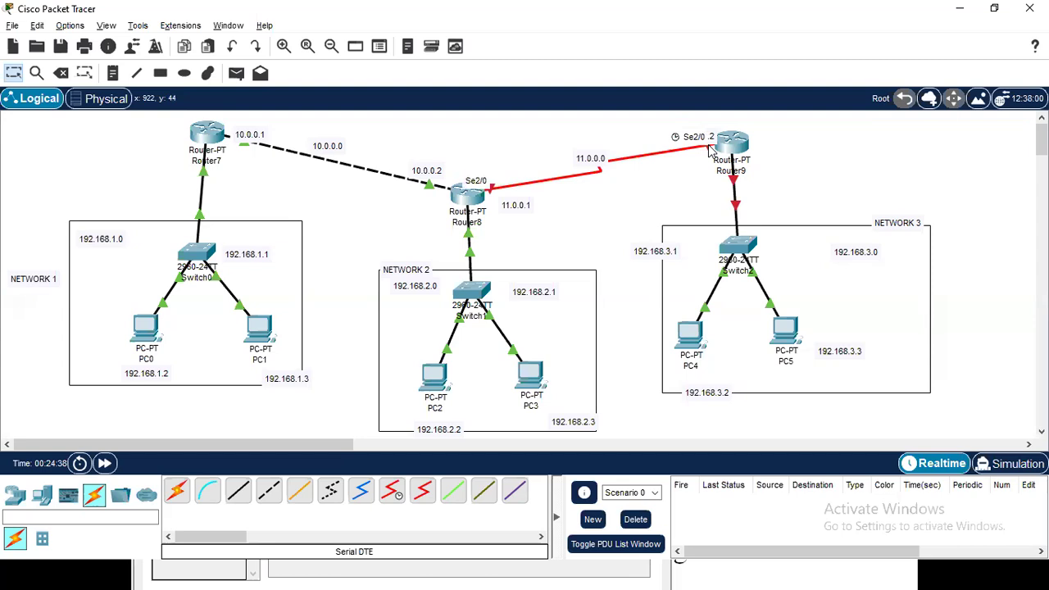
pyautogui.click(211, 433)
pyautogui.click(629, 353)
pyautogui.click(489, 430)
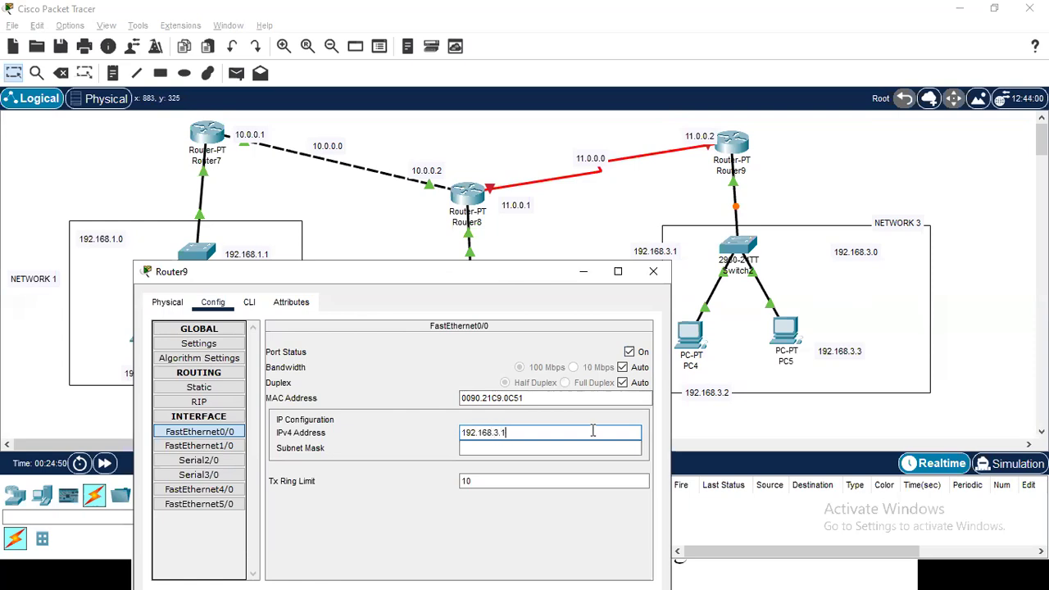
pyautogui.write('192.168.3.1')
pyautogui.press('Tab')
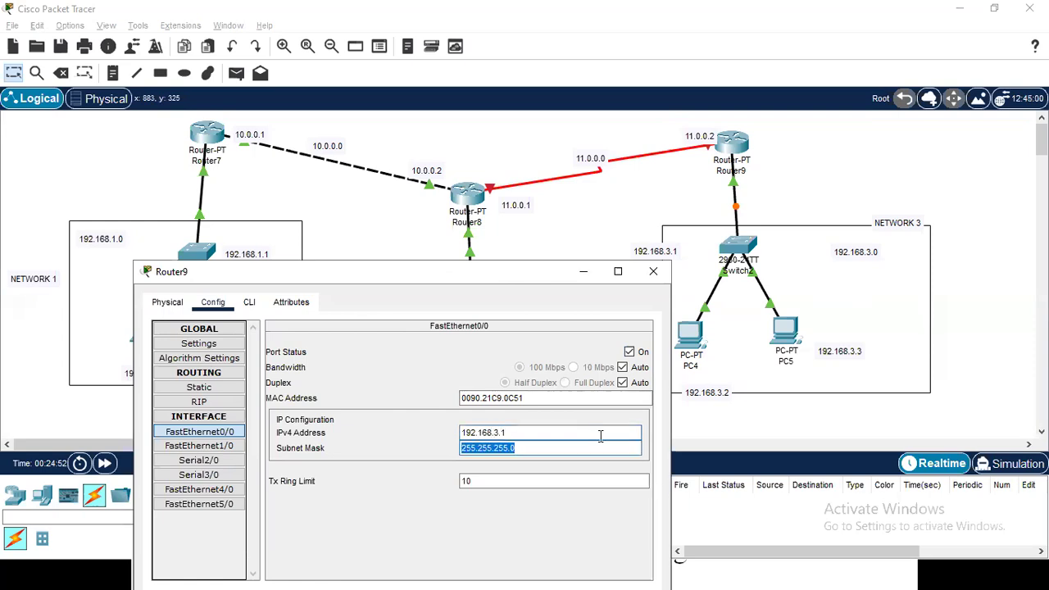
# Enable Router9's Serial2/0 interface, assign it IPv4 address 11.0.0.2 with subnet mask 255.0.0.0, and close the router's configuration window
pyautogui.click(215, 464)
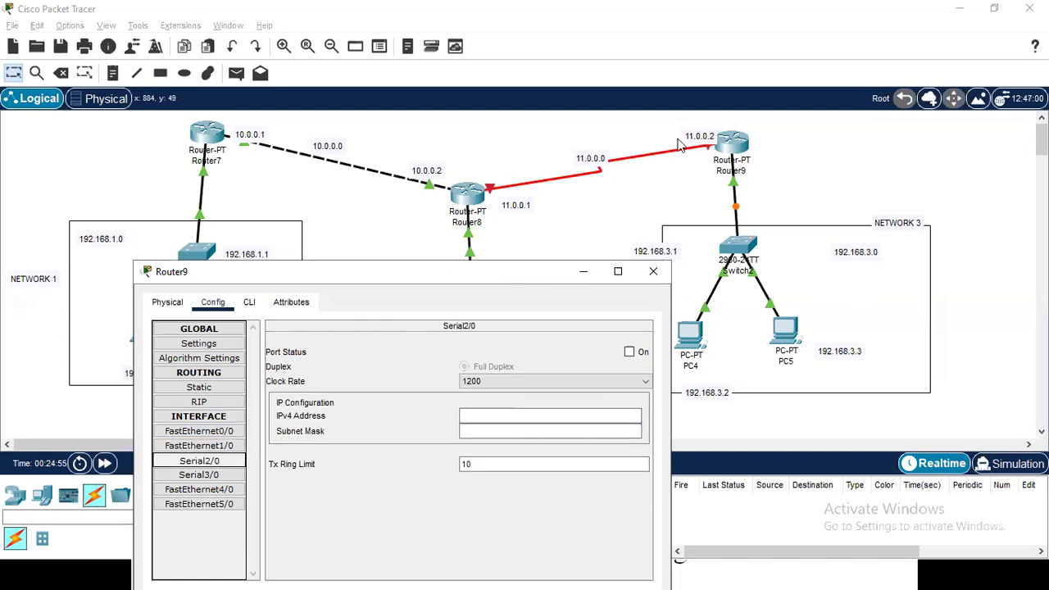
pyautogui.click(629, 352)
pyautogui.click(491, 422)
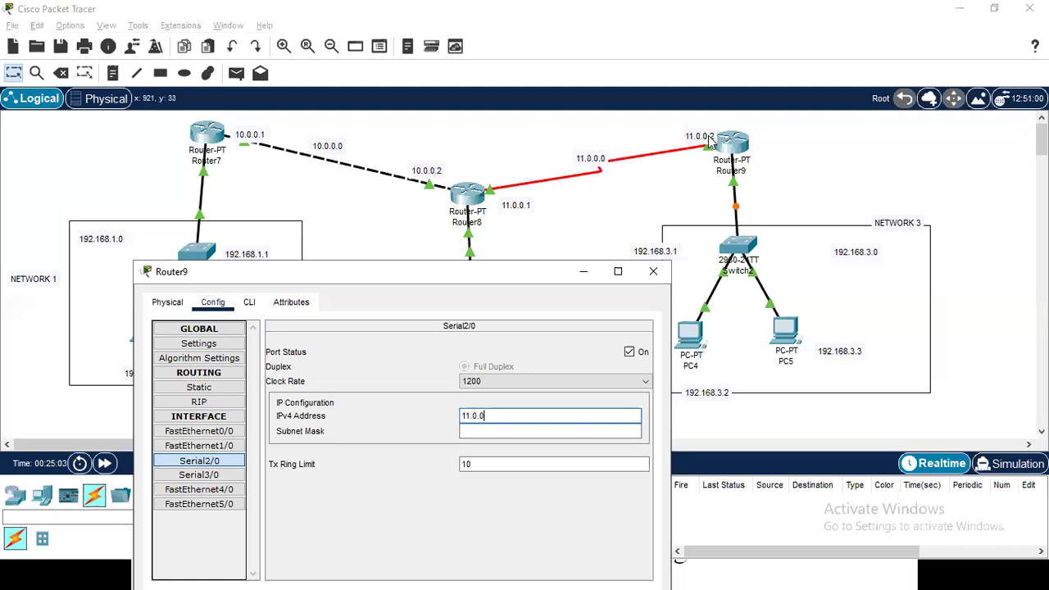
pyautogui.press('Tab')
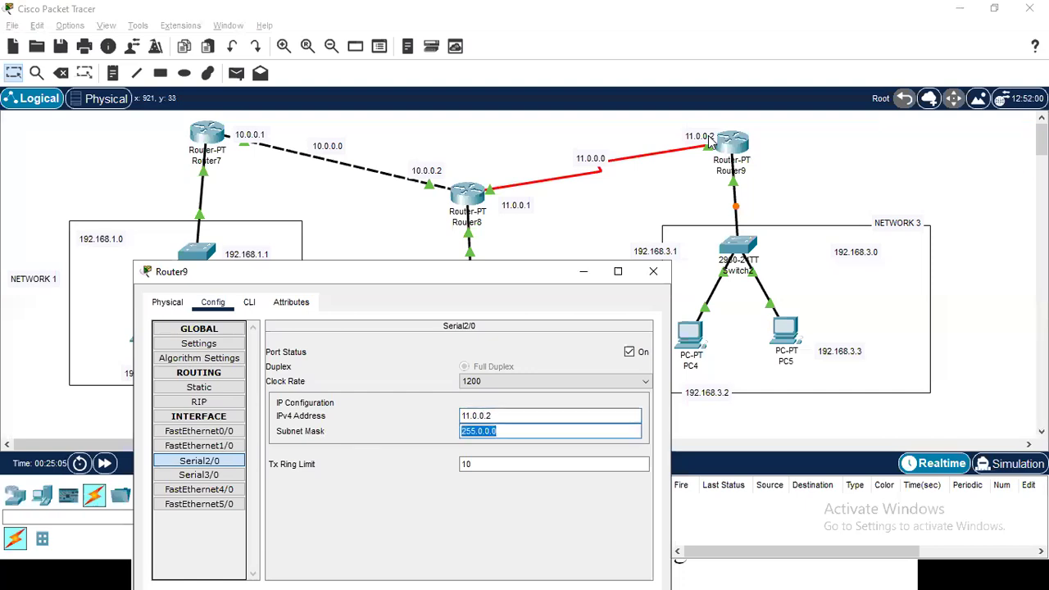
pyautogui.click(654, 272)
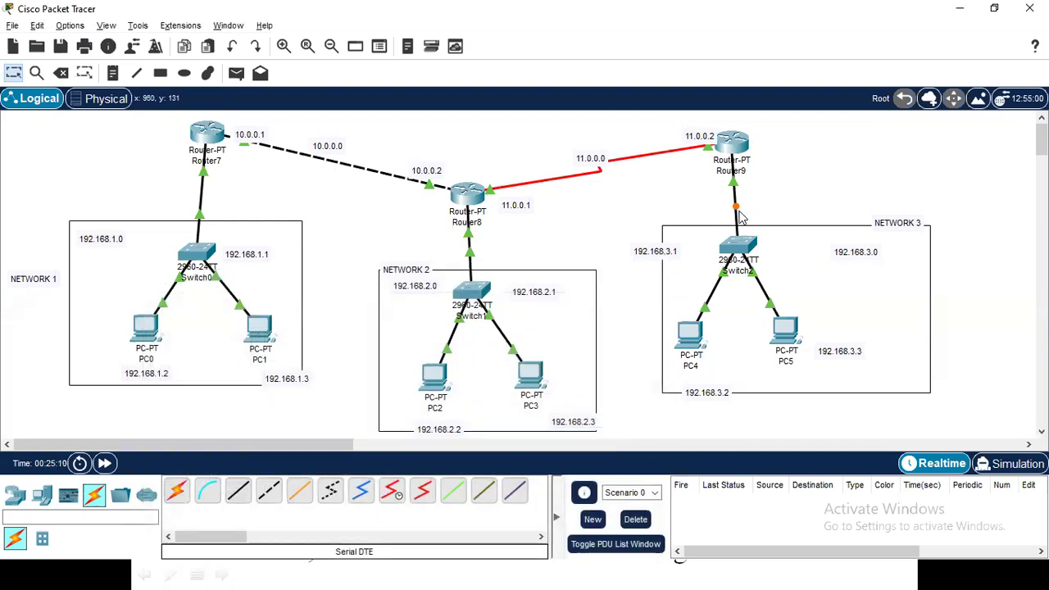
pyautogui.moveTo(740, 215)
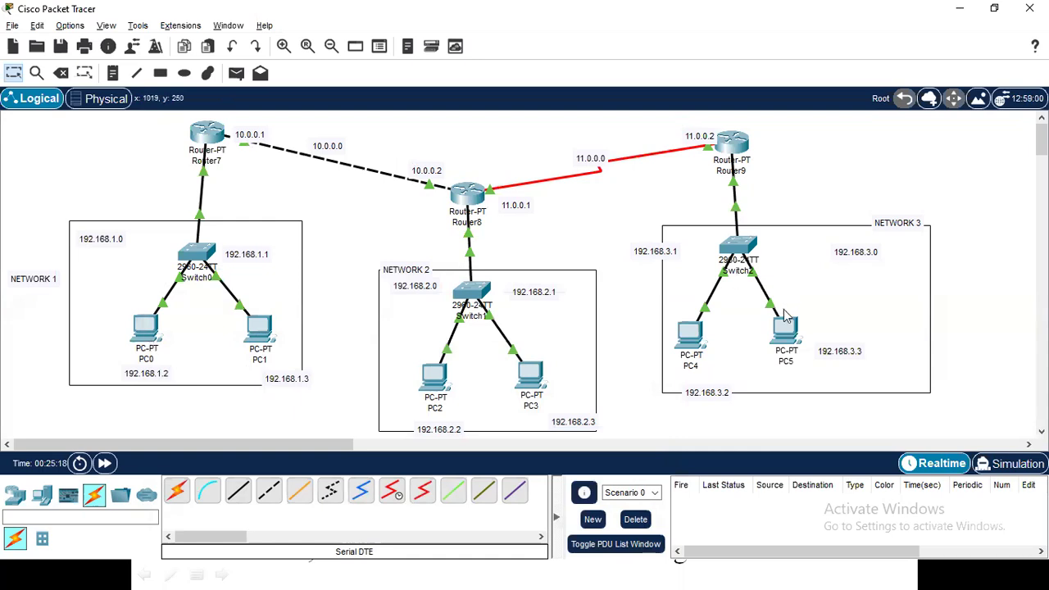
# Ping 192.168.3.3 from PC0's Command Prompt to test connectivity with Network 3, then close PC0's window
pyautogui.click(148, 336)
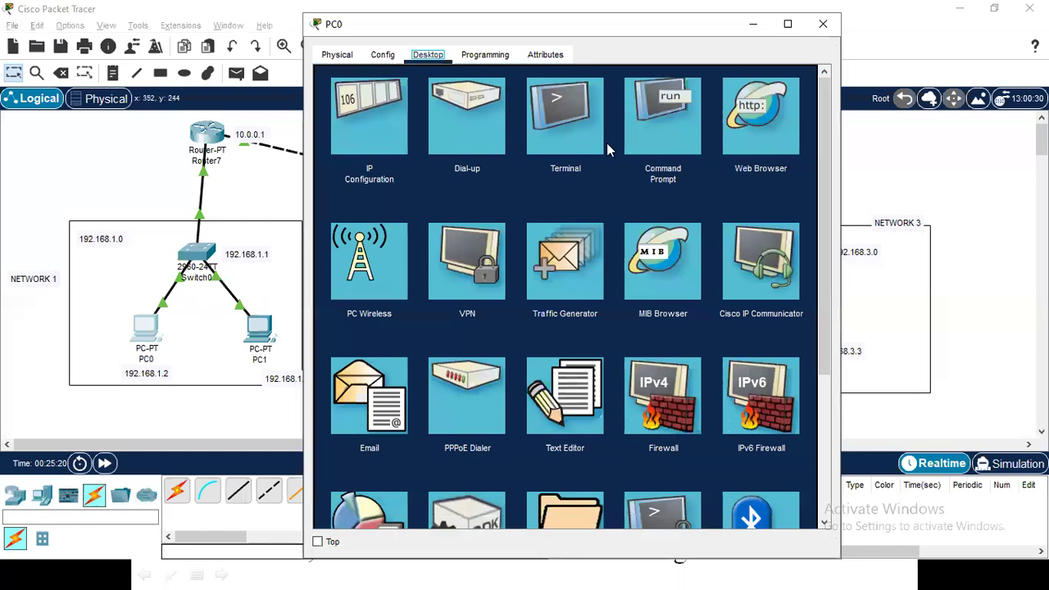
pyautogui.click(666, 133)
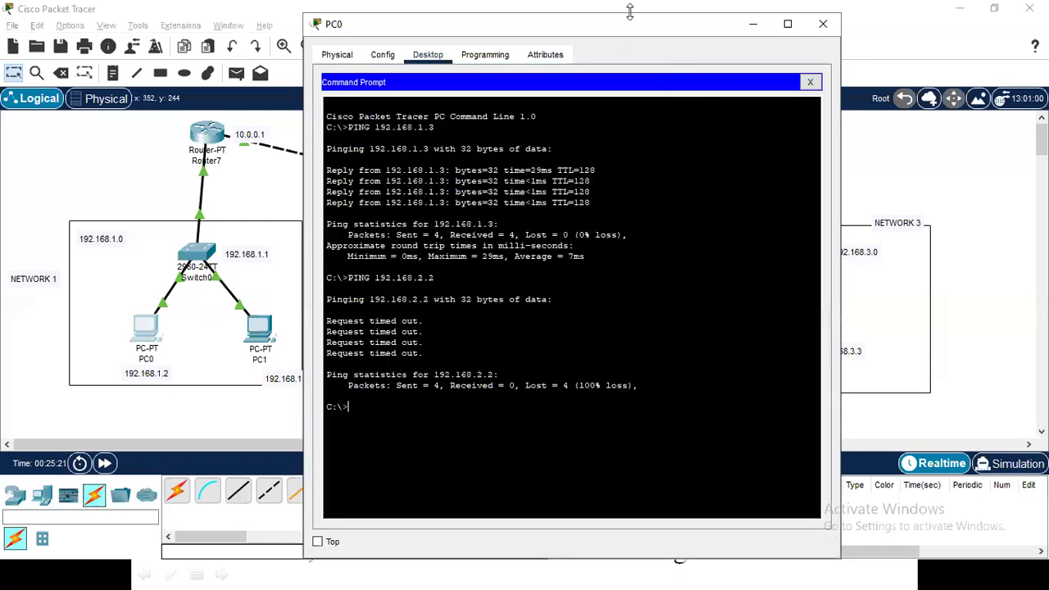
pyautogui.moveTo(505, 32); pyautogui.dragTo(327, 53)
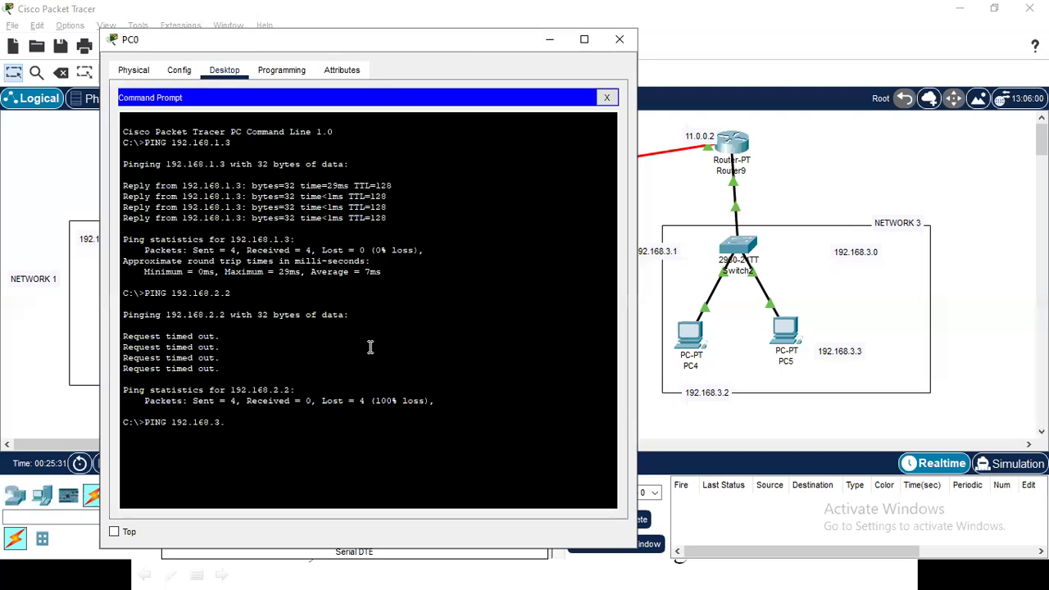
pyautogui.press('Return')
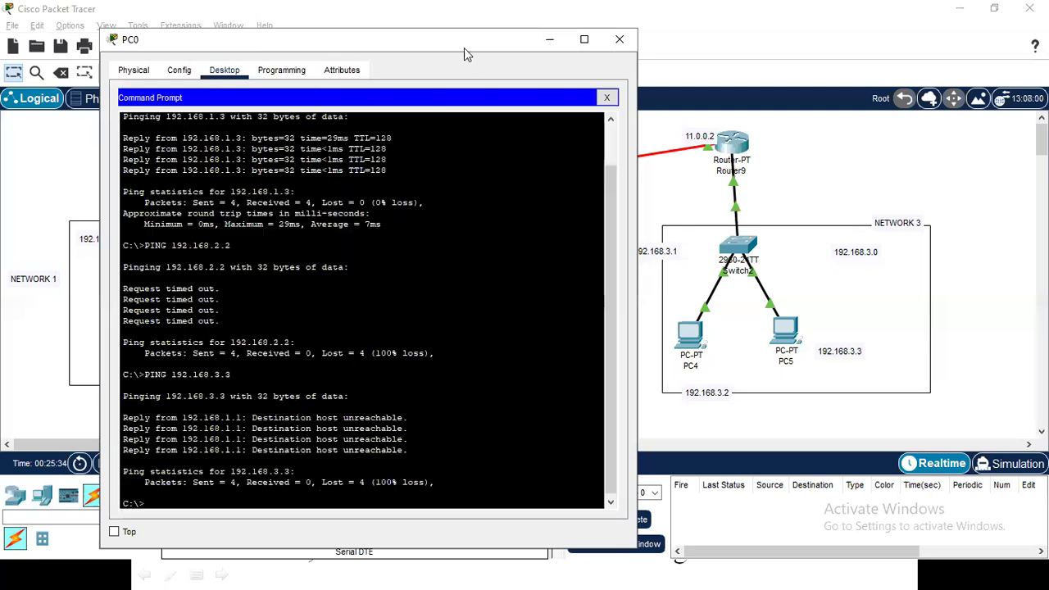
pyautogui.moveTo(464, 46); pyautogui.dragTo(471, 18)
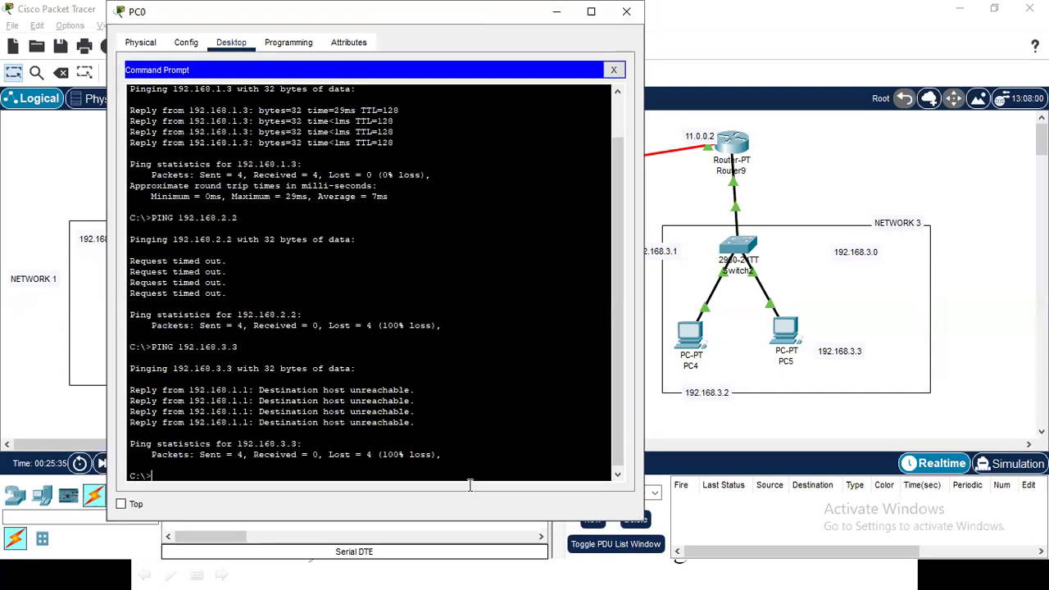
pyautogui.click(629, 11)
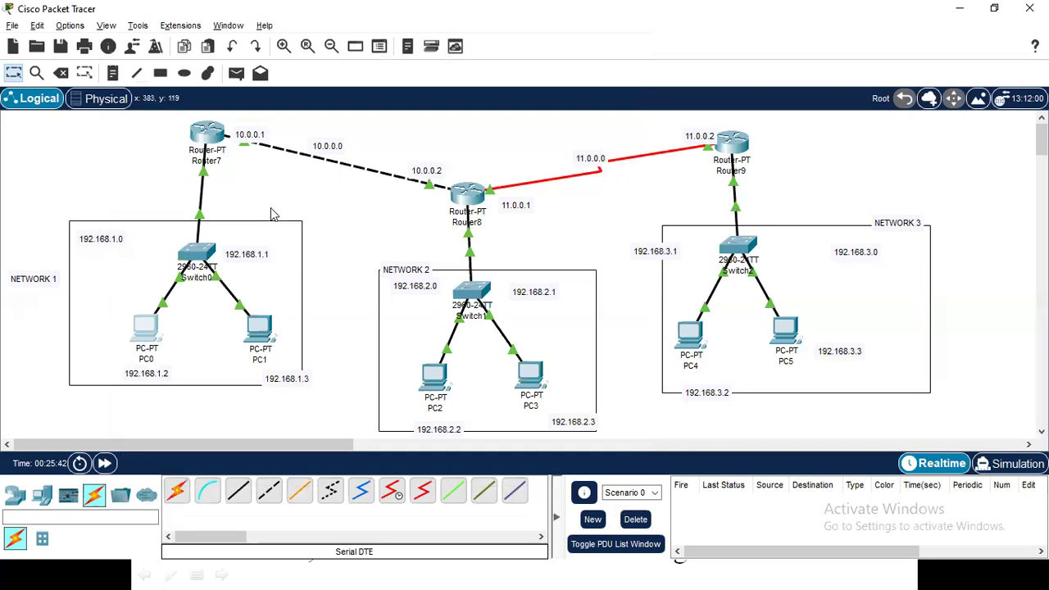
# Inspect Router7's routing table, then close it and leave inspection mode
pyautogui.click(37, 76)
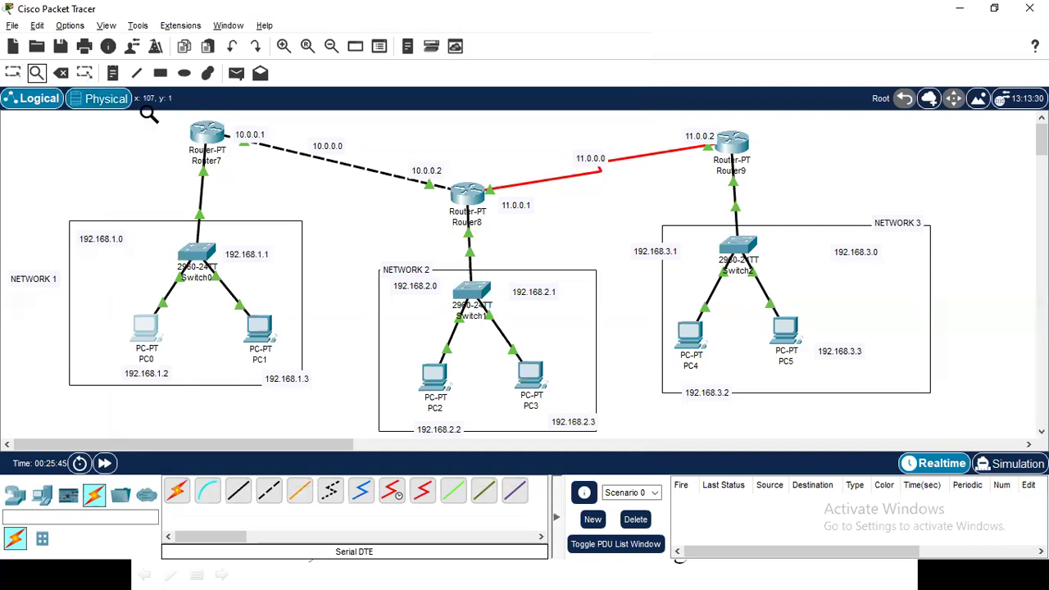
pyautogui.click(205, 134)
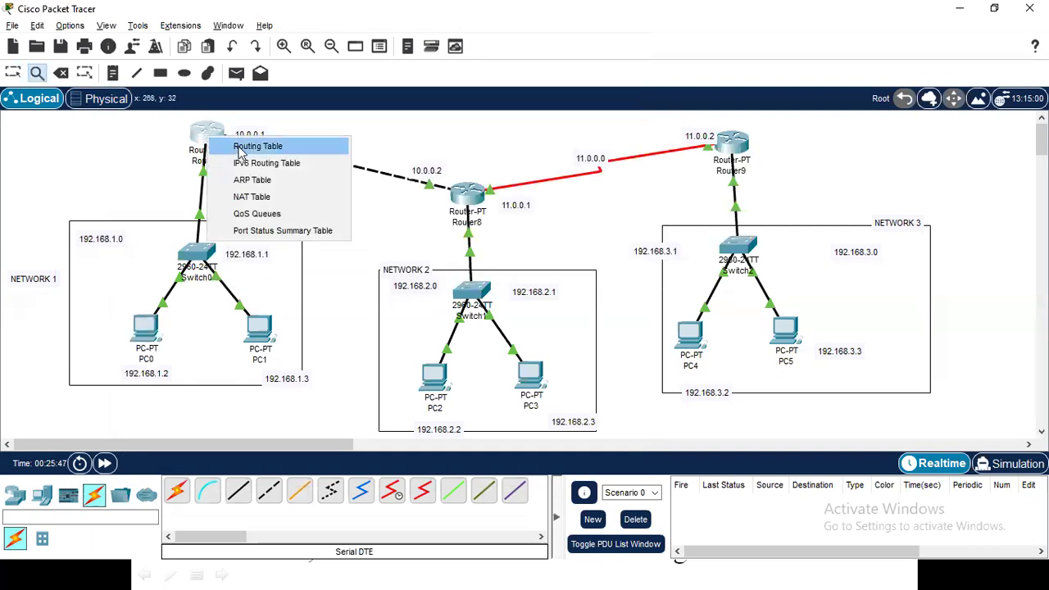
pyautogui.click(239, 146)
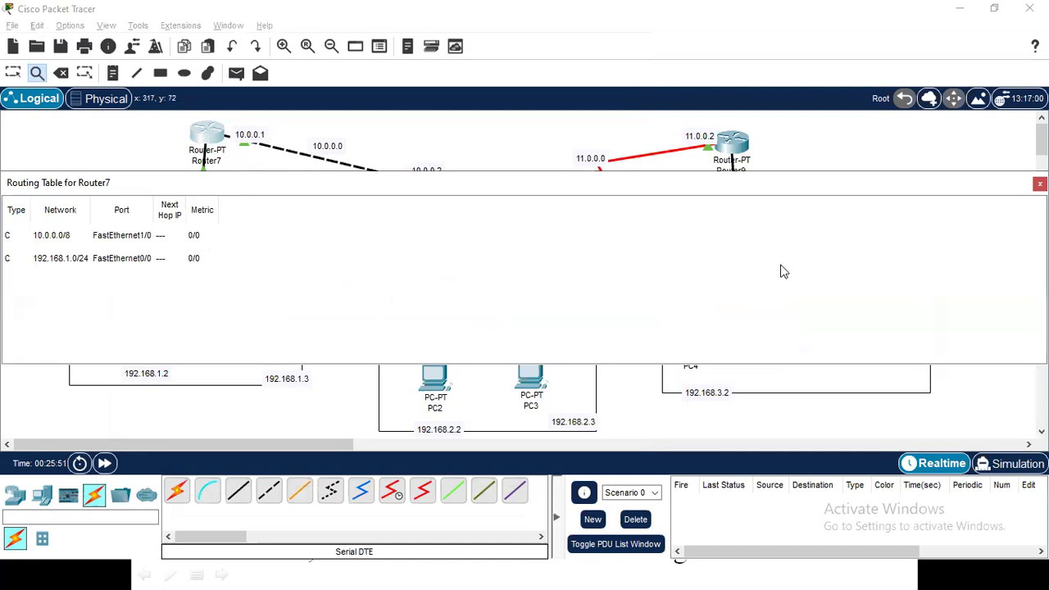
pyautogui.click(1040, 182)
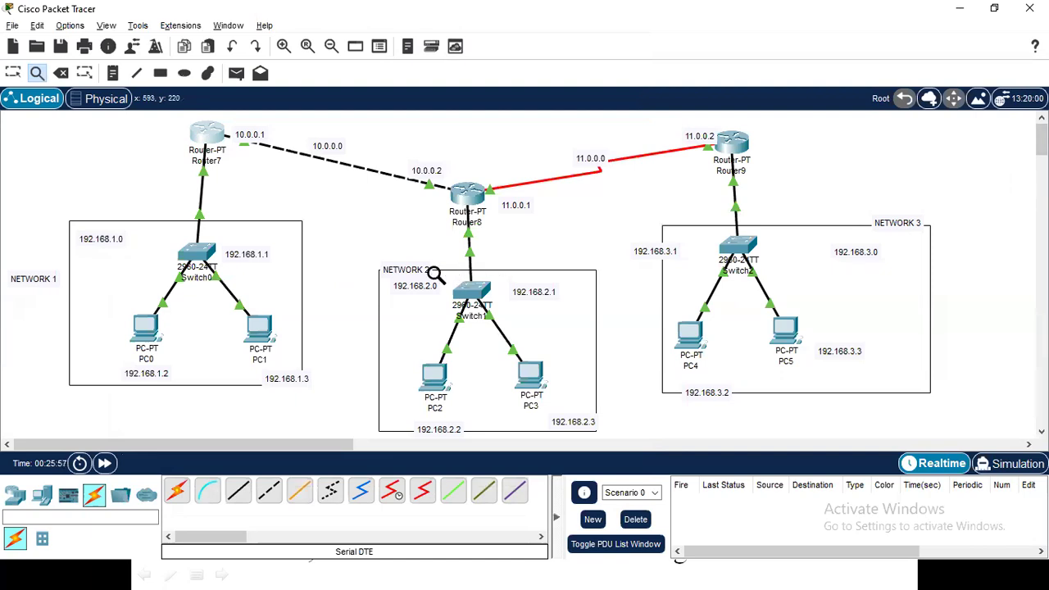
pyautogui.press('Escape')
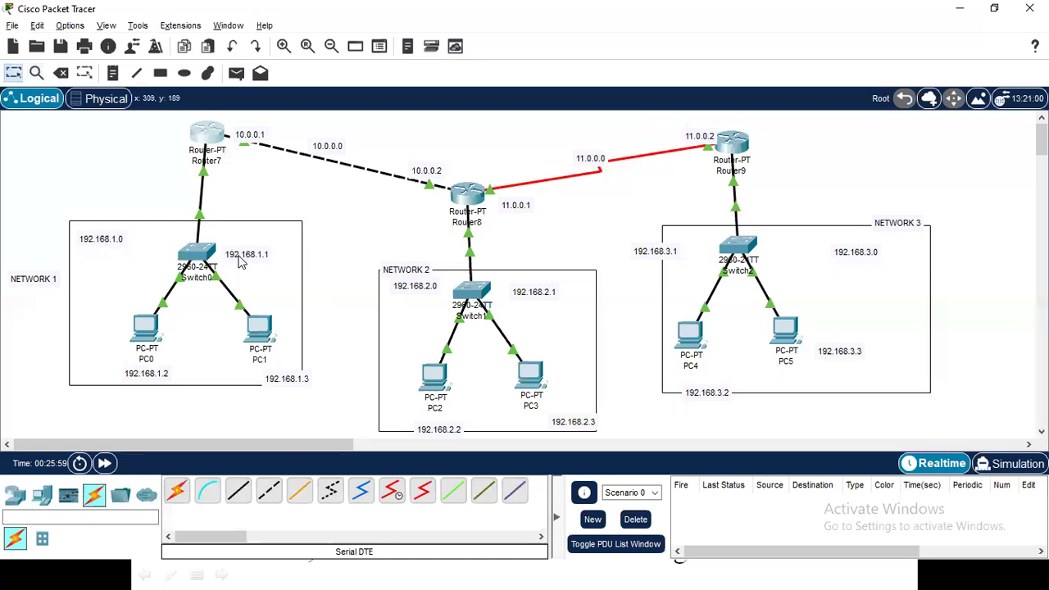
# Add a static route on Router7 to network 192.168.2.0 with mask 255.255.255.0 and next hop 10.0.0.2
pyautogui.click(207, 140)
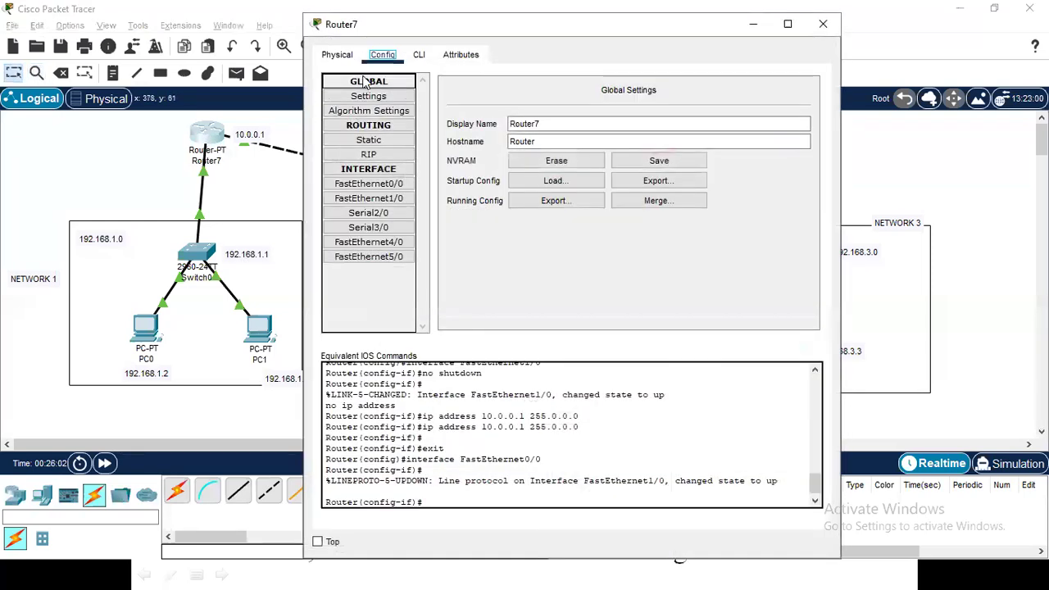
pyautogui.click(370, 142)
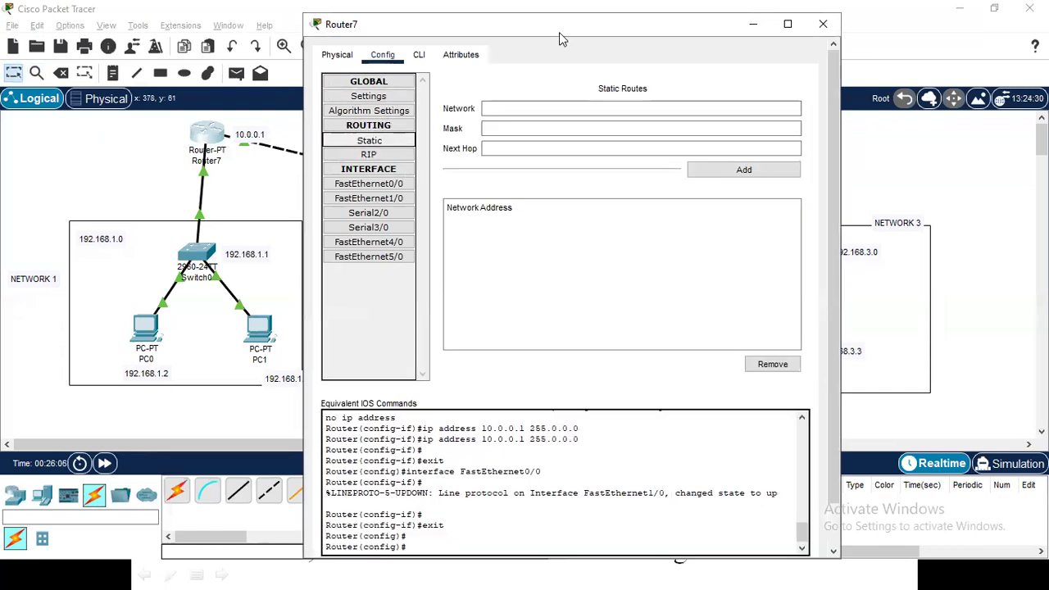
pyautogui.moveTo(559, 32); pyautogui.dragTo(590, 238)
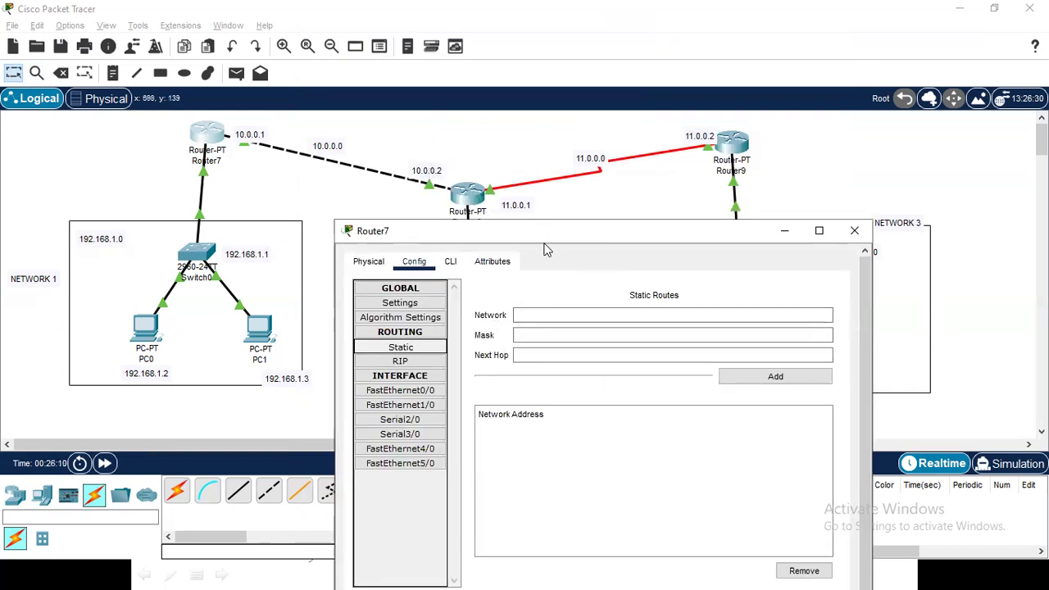
pyautogui.moveTo(547, 246); pyautogui.dragTo(565, 332)
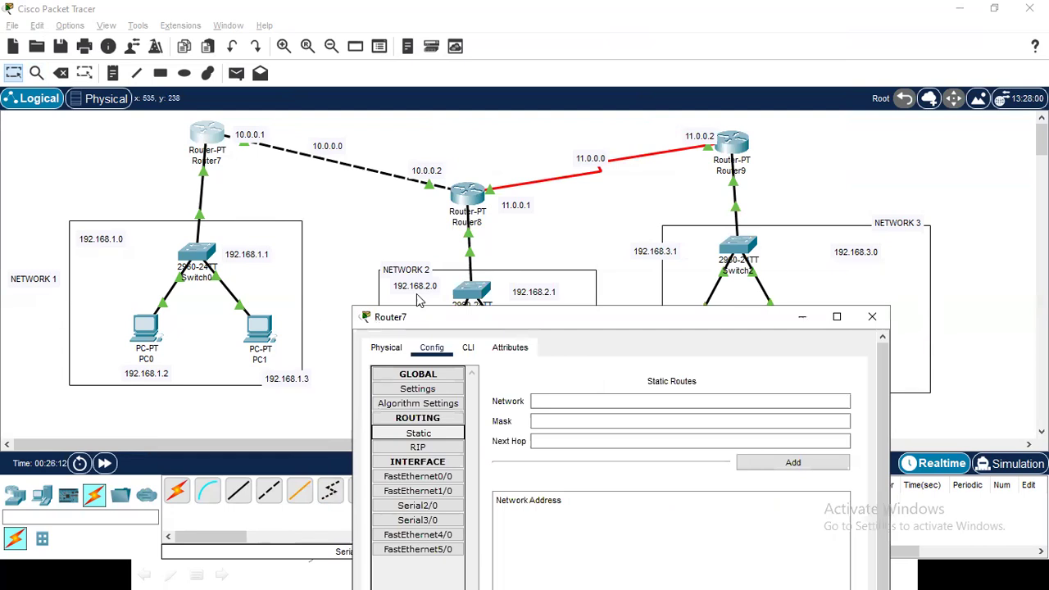
pyautogui.click(553, 399)
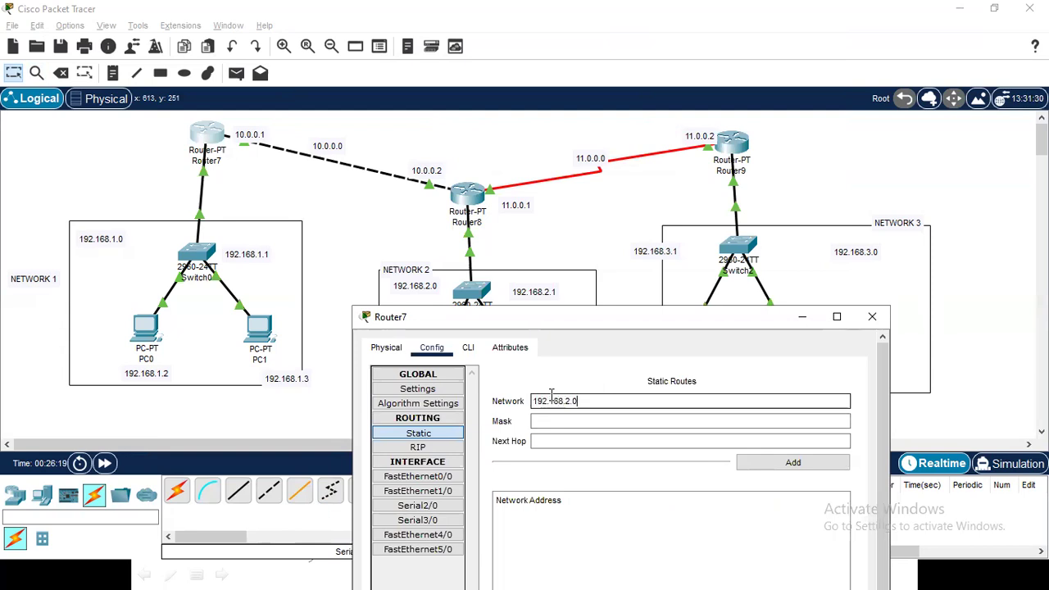
pyautogui.click(542, 421)
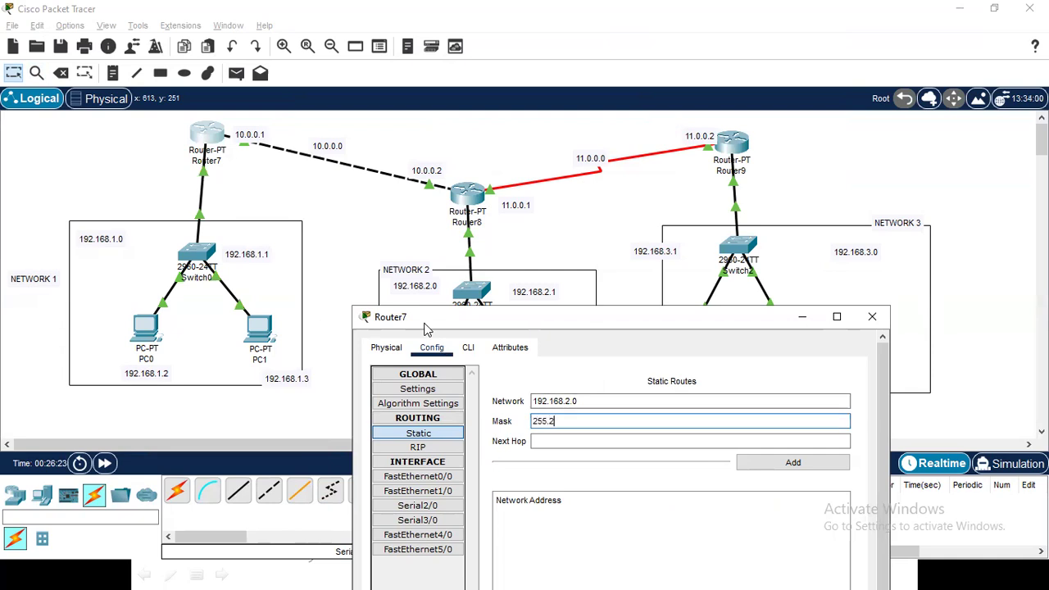
pyautogui.press('Tab')
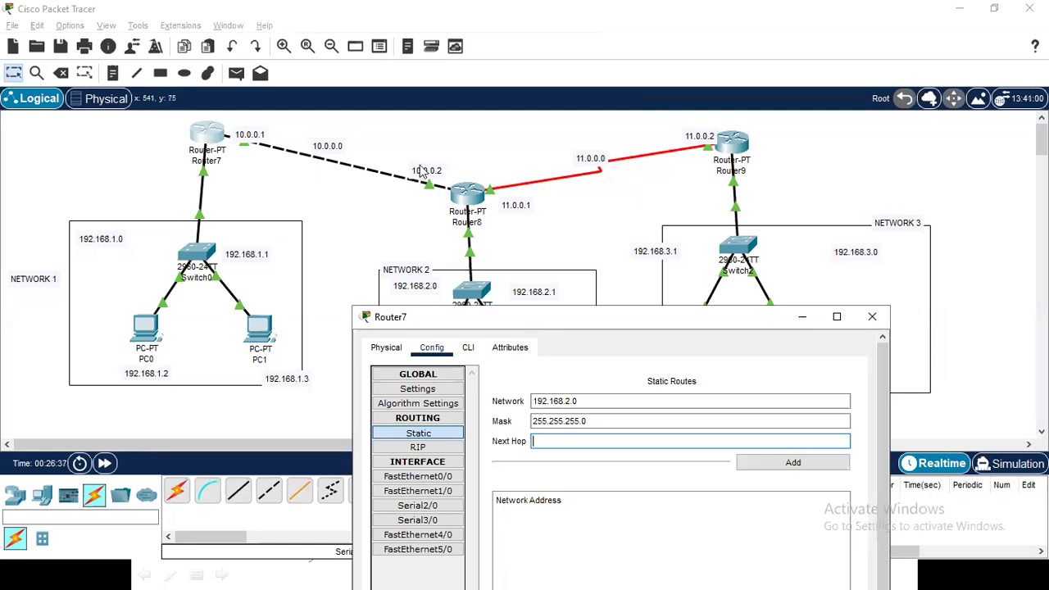
pyautogui.write('10.')
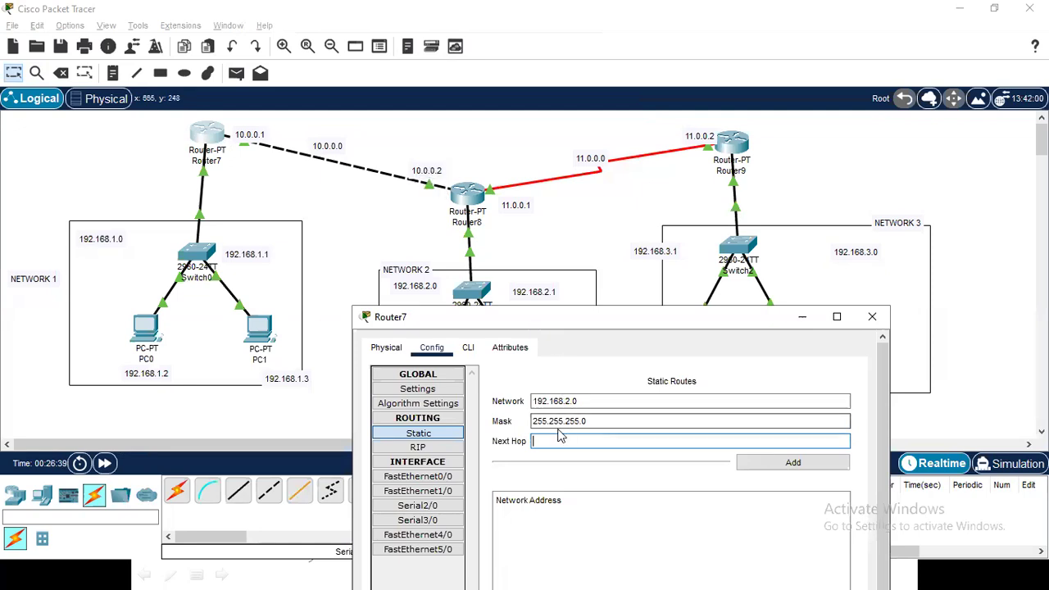
pyautogui.write('0.0.2')
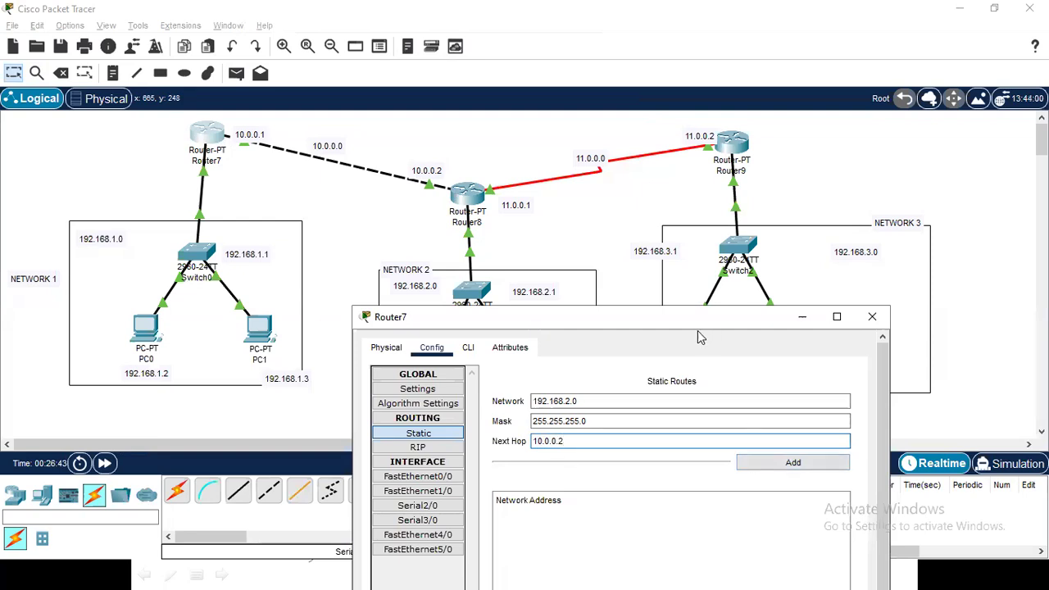
pyautogui.moveTo(693, 320); pyautogui.dragTo(816, 185)
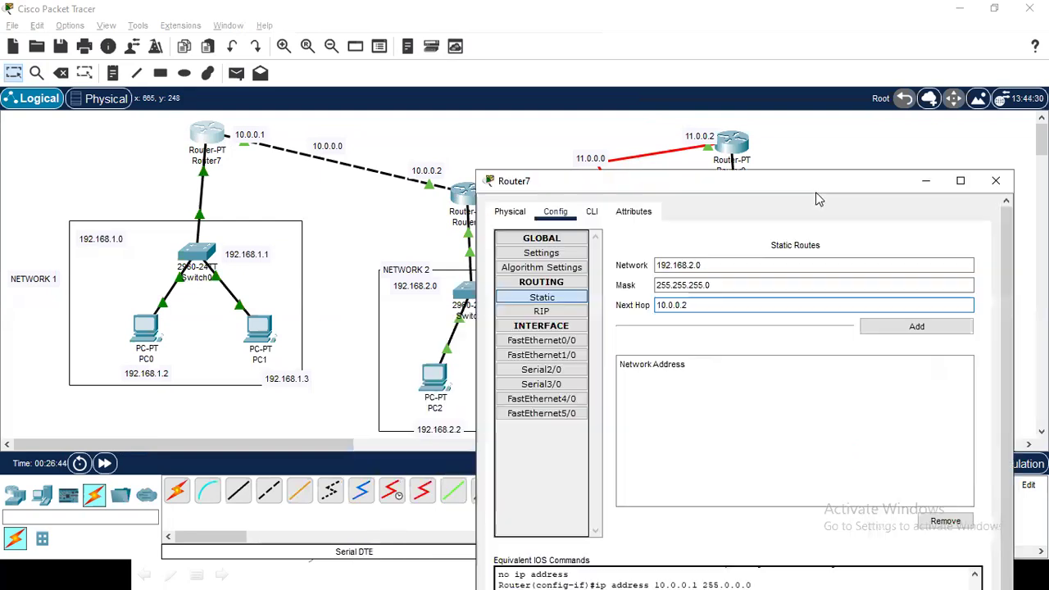
pyautogui.click(890, 328)
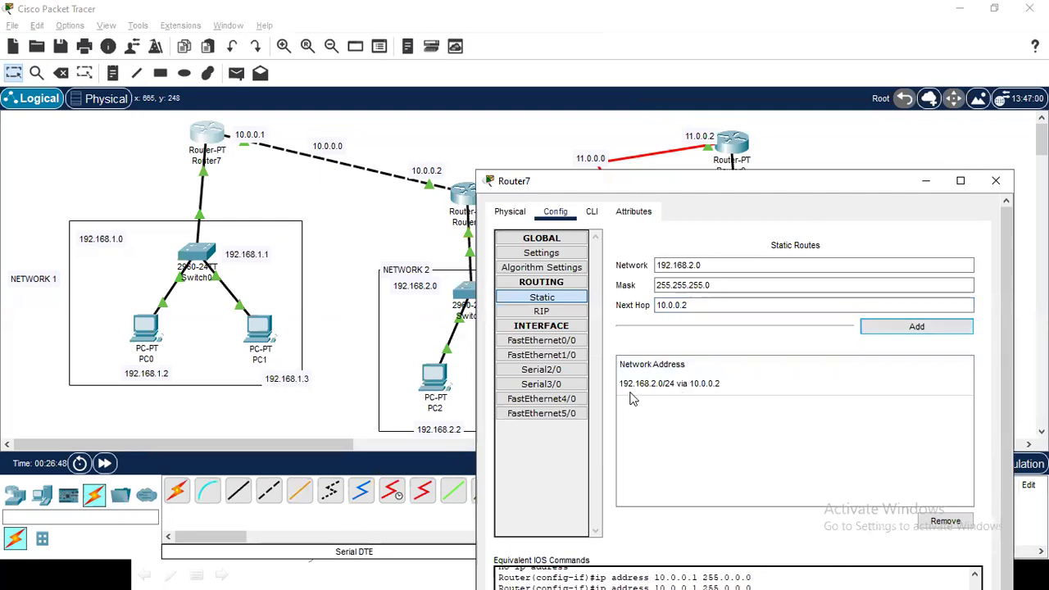
# Close Router7's configuration window
pyautogui.moveTo(722, 195); pyautogui.dragTo(830, 202)
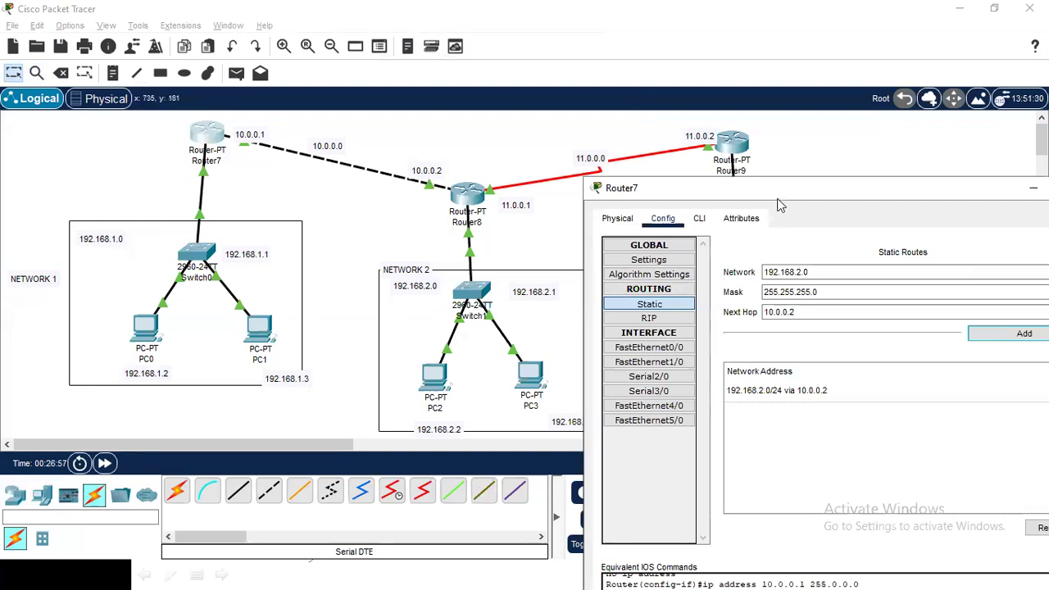
pyautogui.moveTo(777, 200); pyautogui.dragTo(384, 227)
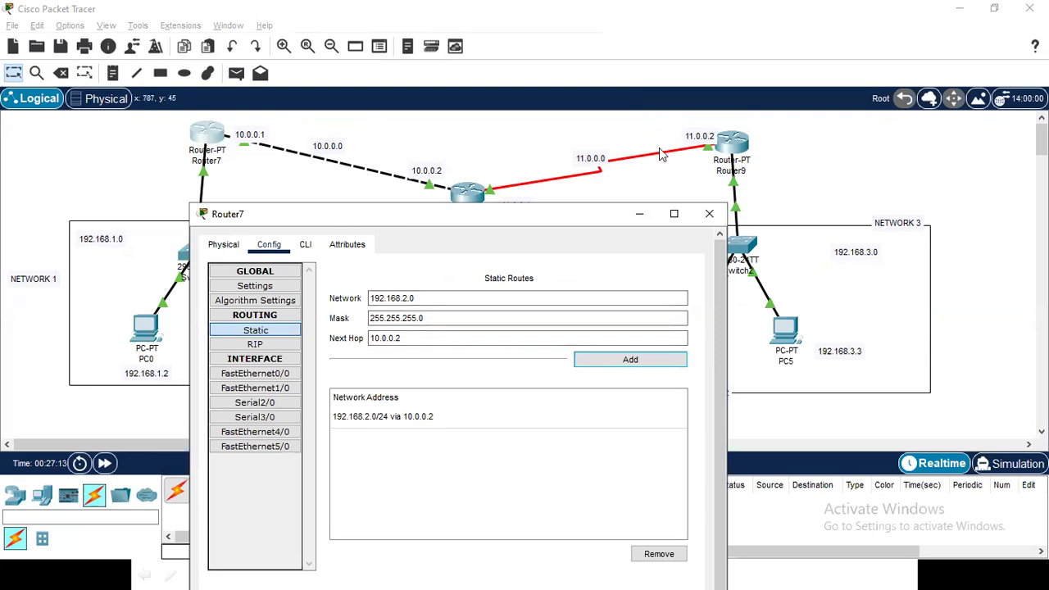
pyautogui.moveTo(418, 298); pyautogui.dragTo(330, 298)
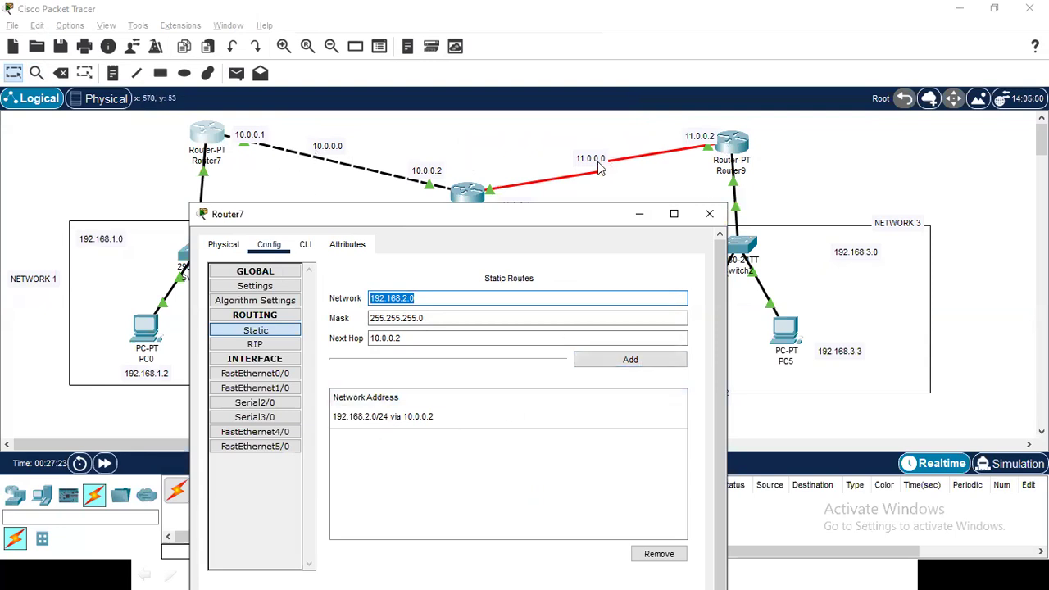
pyautogui.click(709, 213)
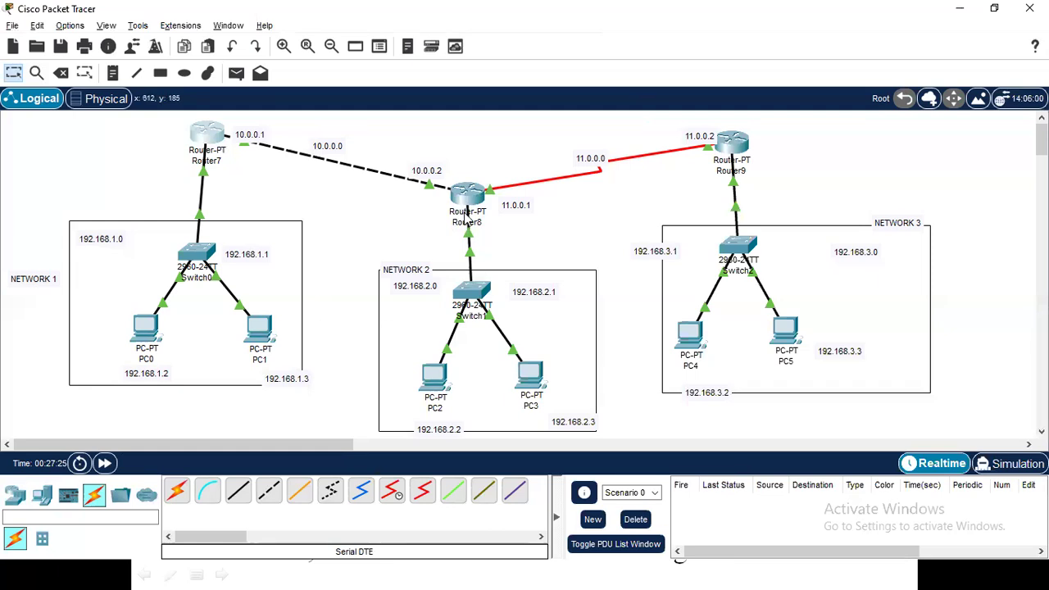
# Add a static route on Router8 to network 192.168.1.0 with mask 255.255.255.0 and next hop 10.0.0.1
pyautogui.click(468, 196)
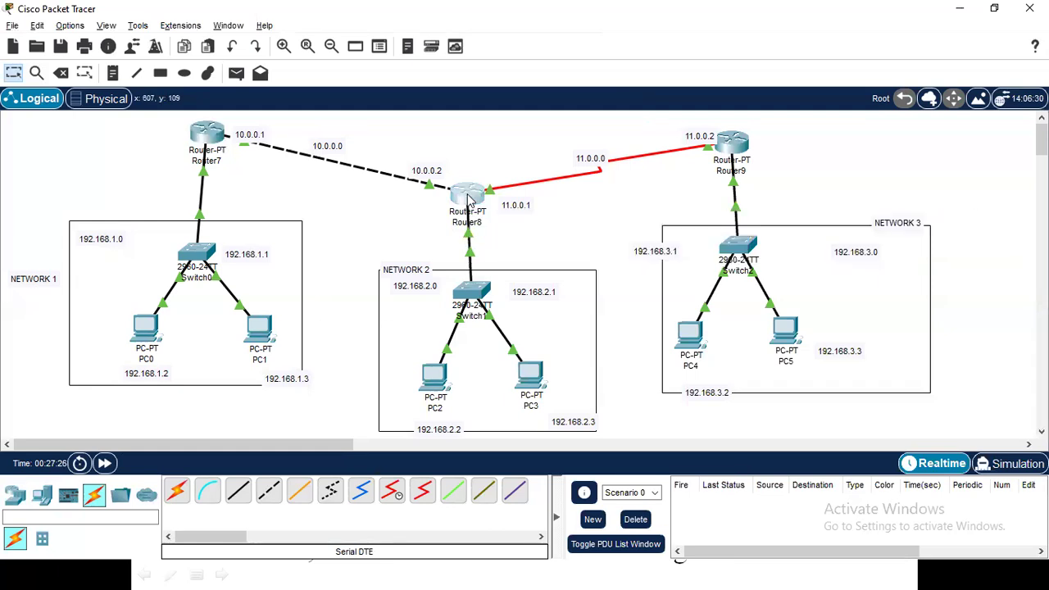
pyautogui.moveTo(508, 24); pyautogui.dragTo(758, 259)
pyautogui.click(523, 196)
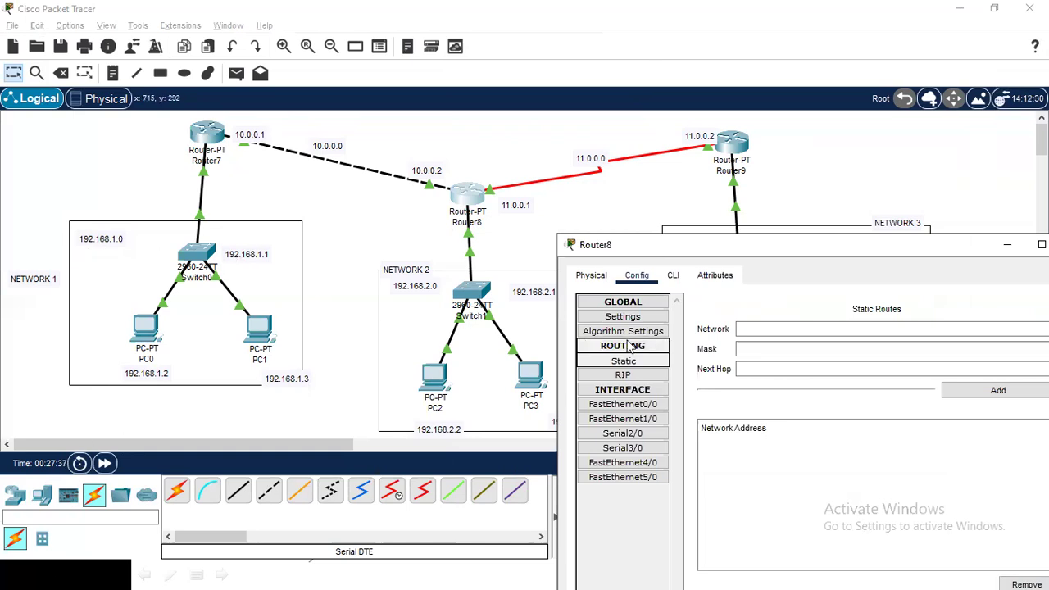
pyautogui.click(747, 329)
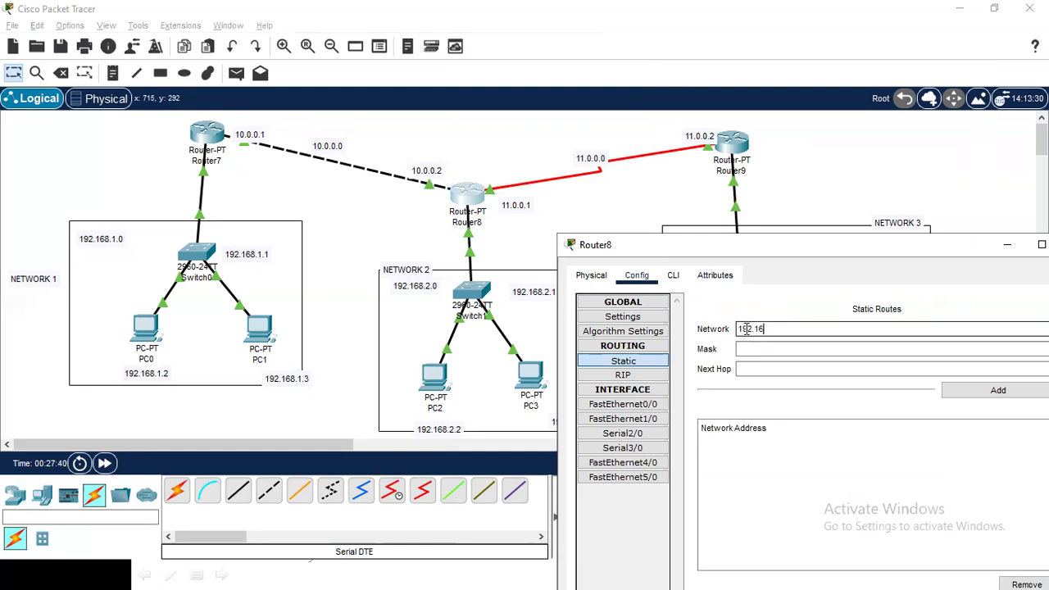
pyautogui.click(756, 348)
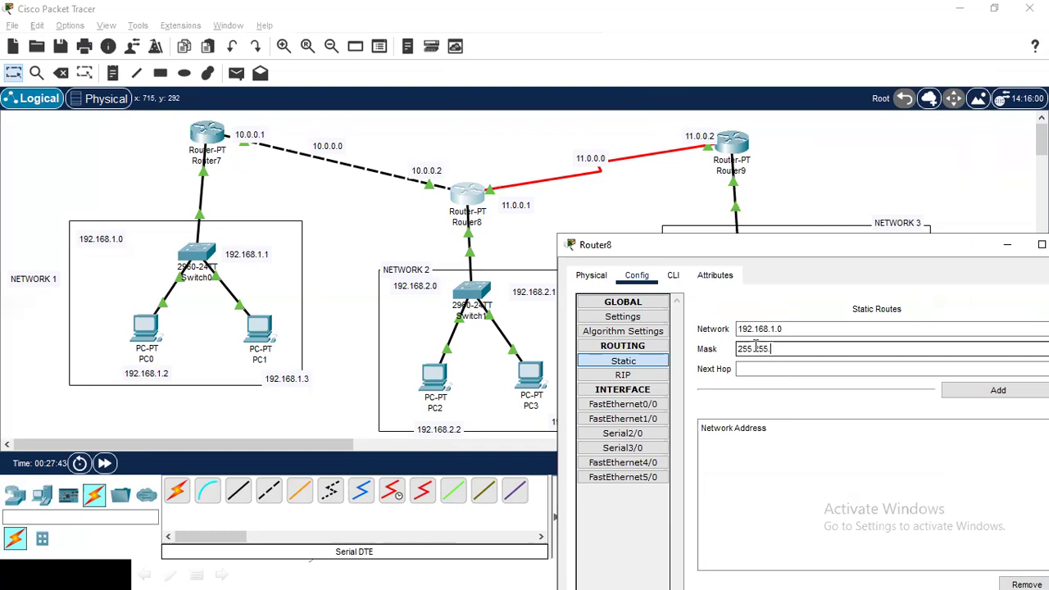
pyautogui.write('255.255.255.0')
pyautogui.press('Tab')
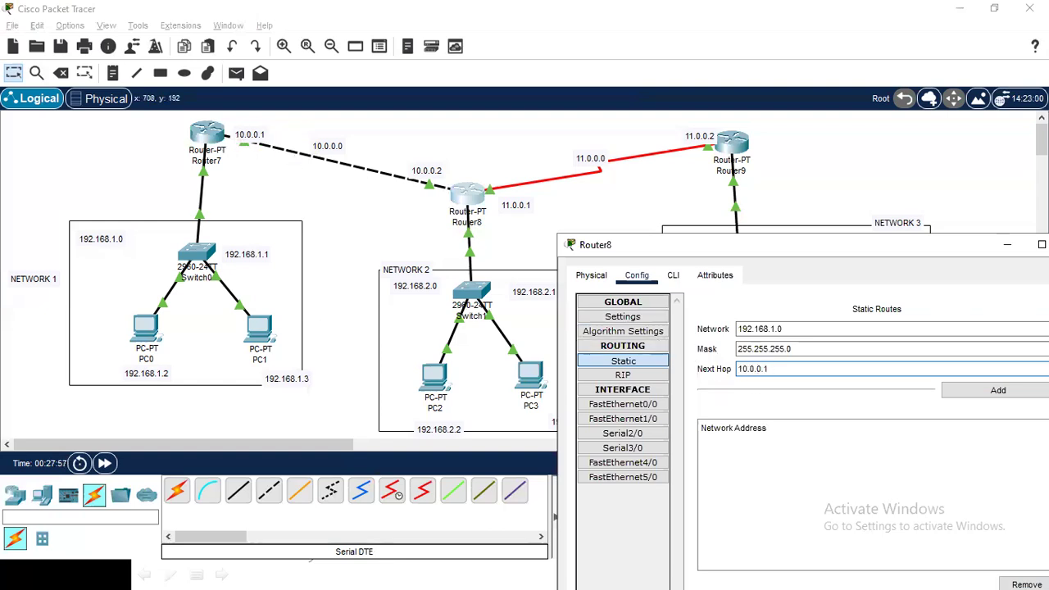
pyautogui.click(981, 397)
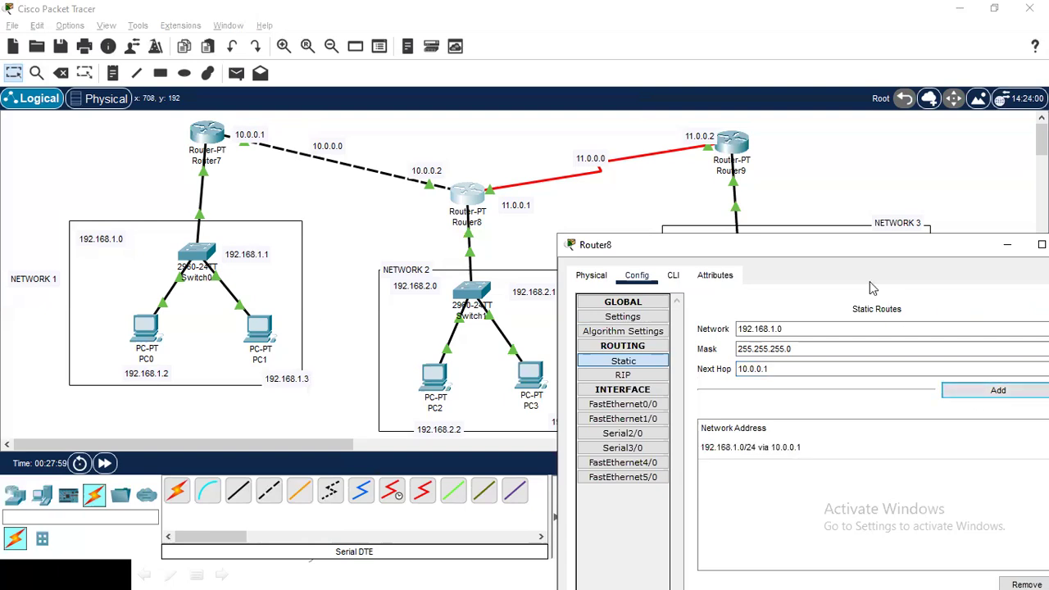
# Add a static route on Router8 to 192.168.3.0 with mask 255.255.255.0 and next hop 11.0.0.2, and close its configuration window
pyautogui.moveTo(810, 246); pyautogui.dragTo(368, 249)
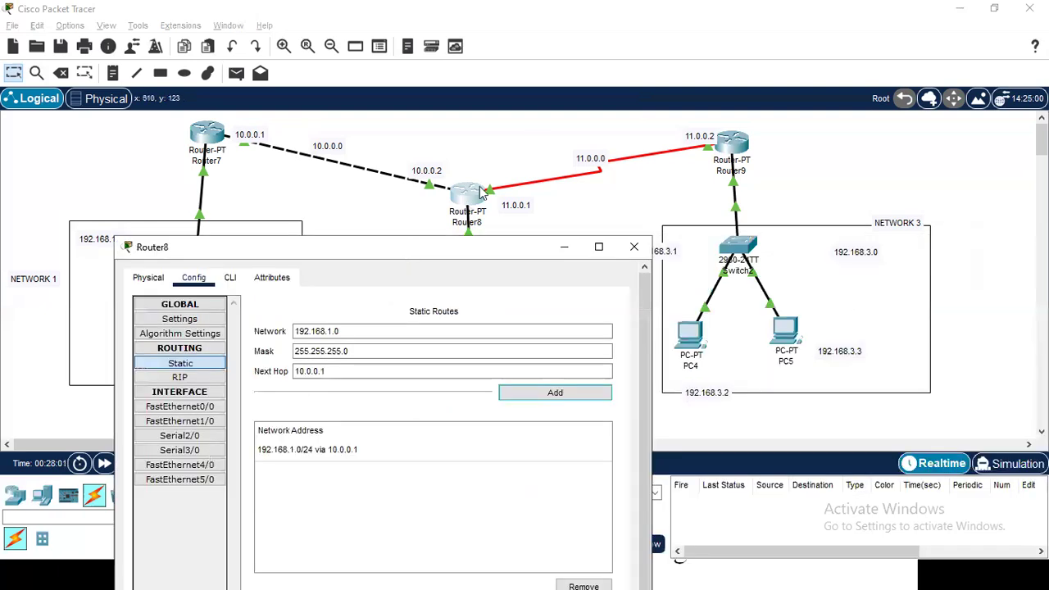
pyautogui.click(338, 331)
pyautogui.moveTo(338, 331); pyautogui.dragTo(293, 331)
pyautogui.write('19')
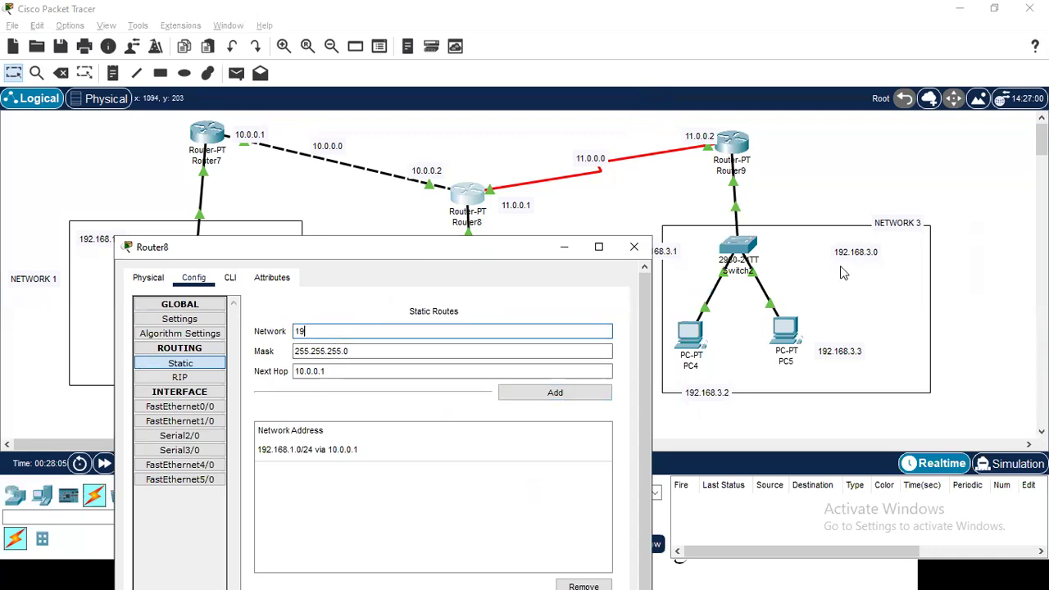
pyautogui.write('2.168.3.0')
pyautogui.press('Tab')
pyautogui.press('Tab')
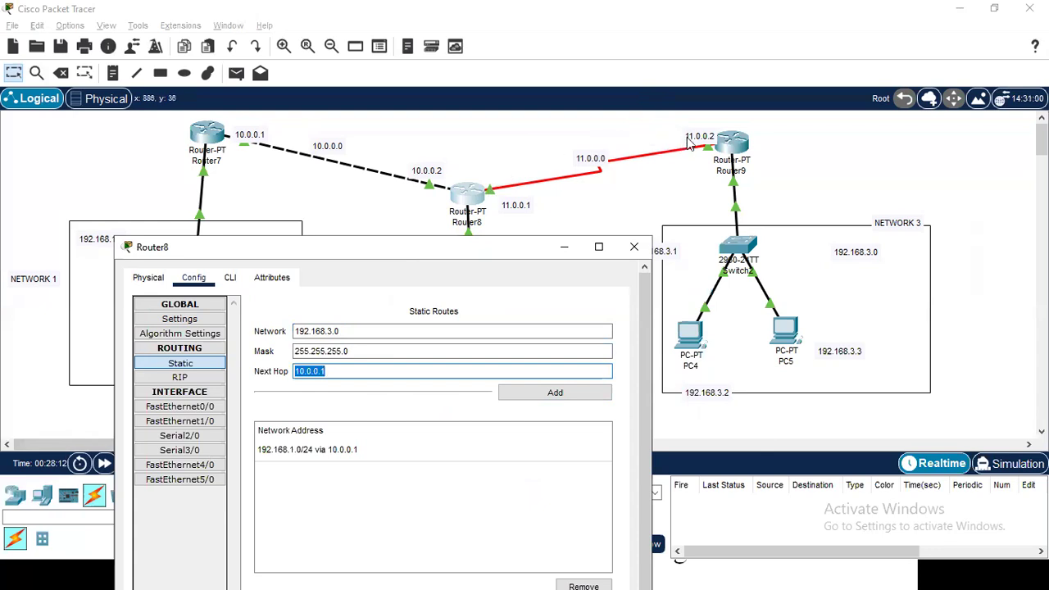
pyautogui.write('11')
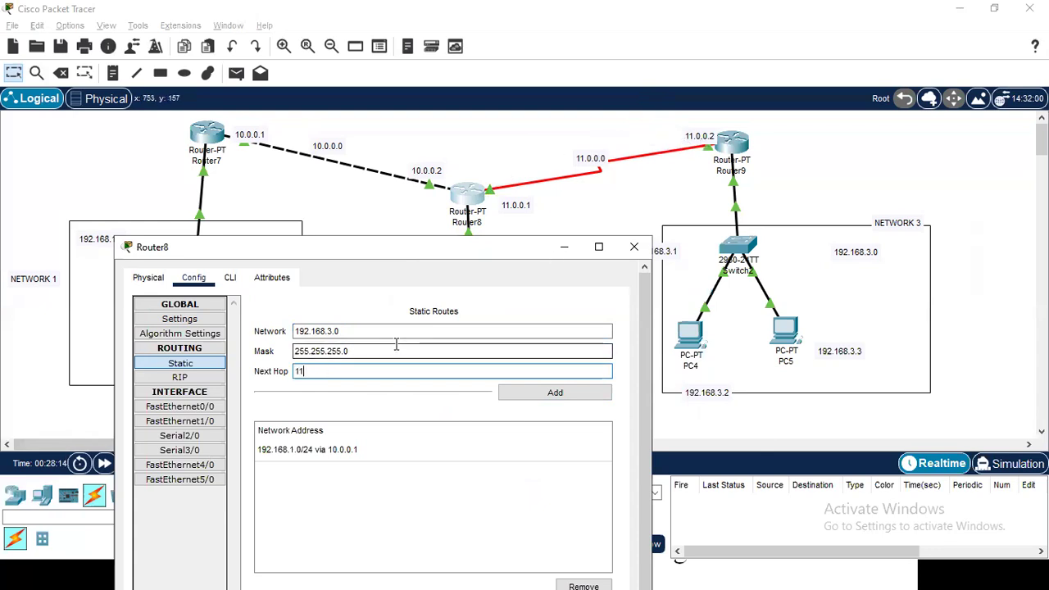
pyautogui.write('.0.0.2')
pyautogui.click(529, 392)
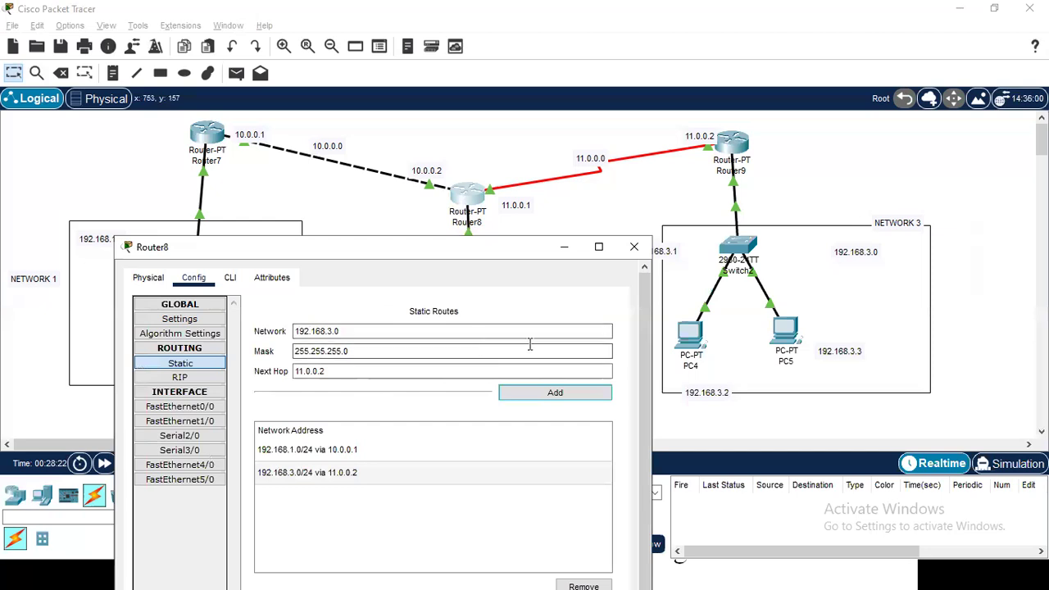
pyautogui.click(635, 248)
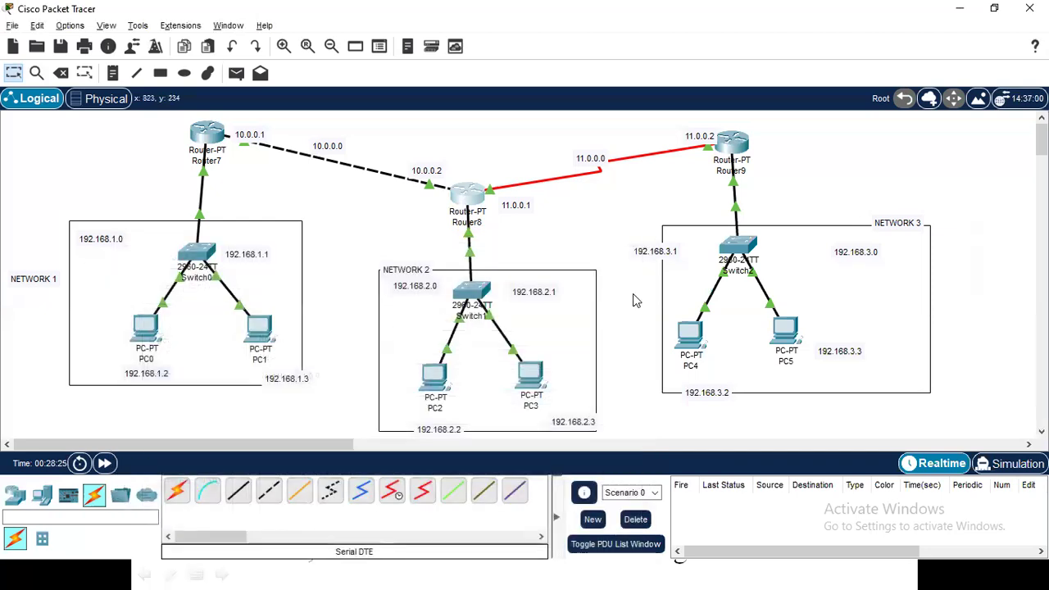
# Open Router9's static route settings and enter network 192.168.2.0 with mask 255.255.255.0
pyautogui.click(733, 146)
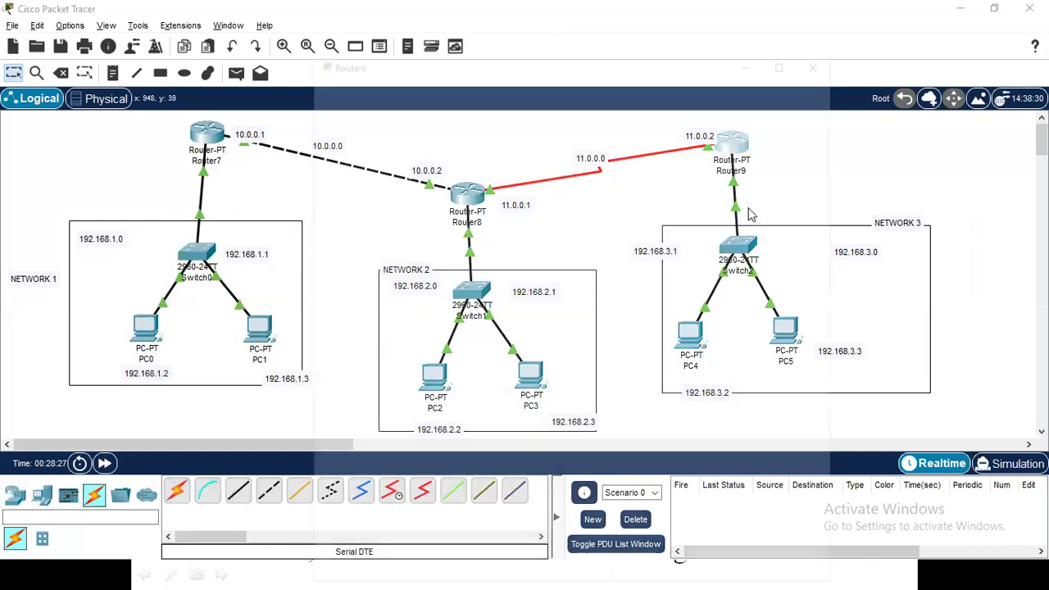
pyautogui.moveTo(632, 30); pyautogui.dragTo(921, 394)
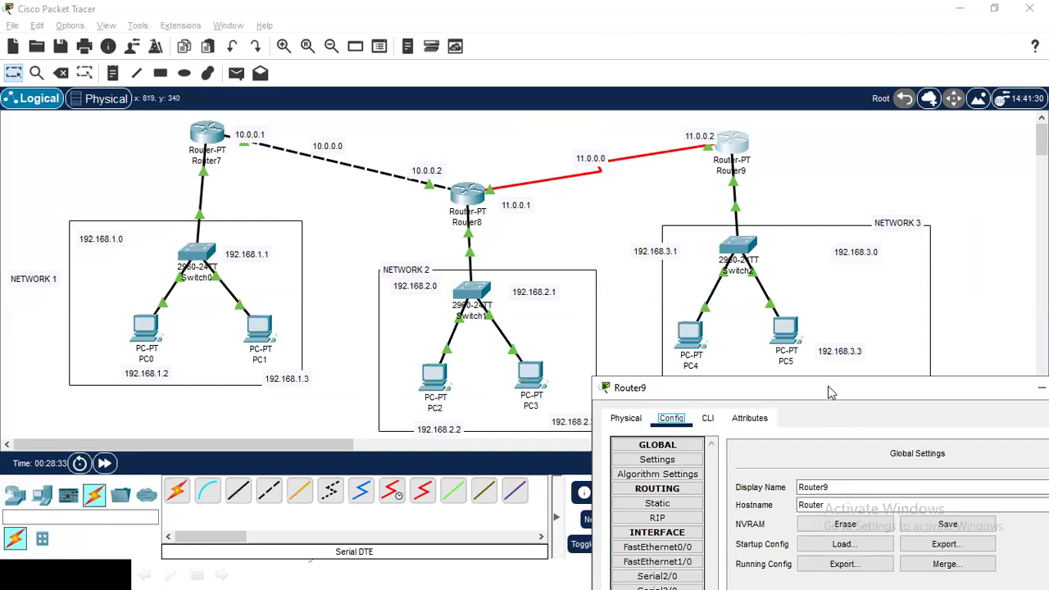
pyautogui.moveTo(823, 388); pyautogui.dragTo(470, 194)
pyautogui.click(304, 310)
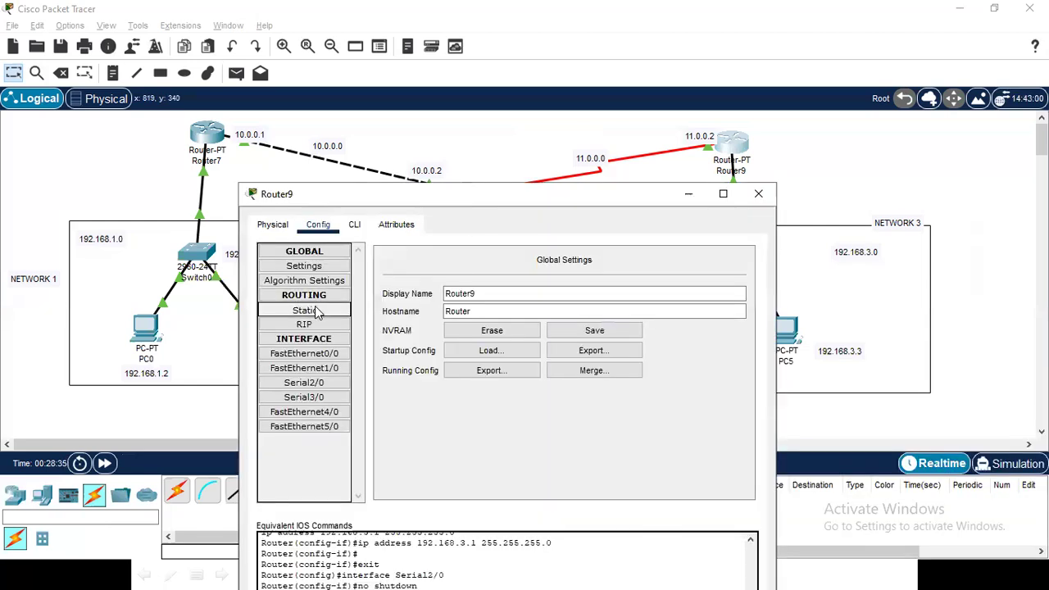
pyautogui.click(440, 278)
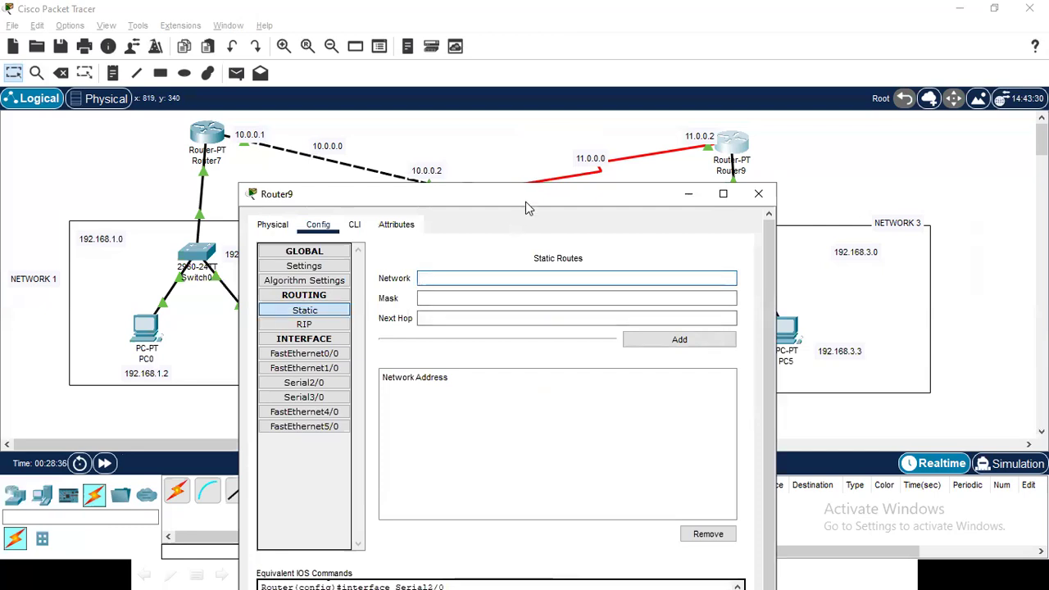
pyautogui.moveTo(523, 195); pyautogui.dragTo(633, 470)
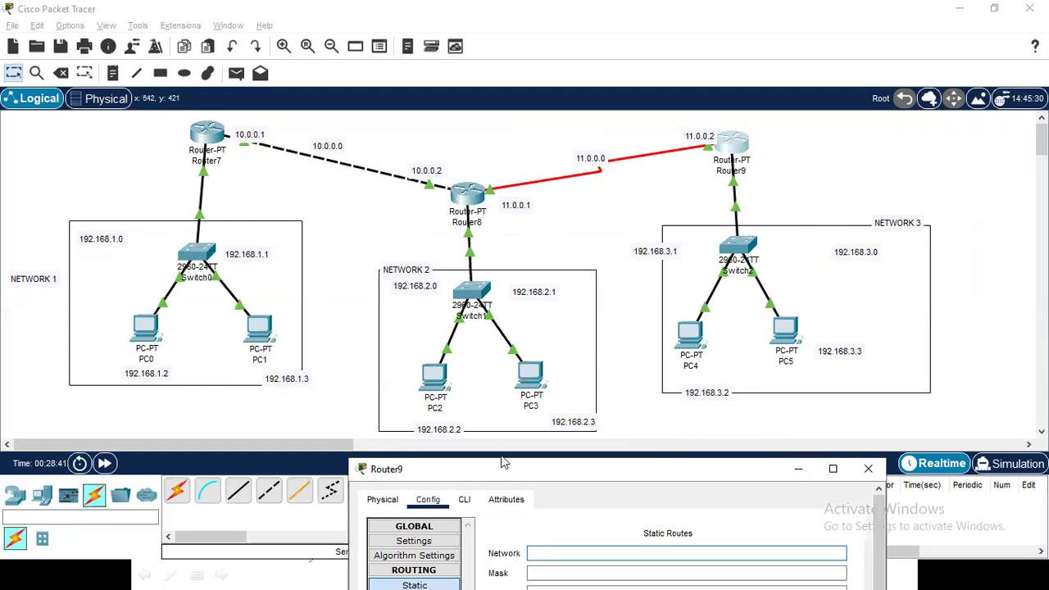
pyautogui.moveTo(504, 463); pyautogui.dragTo(339, 114)
pyautogui.click(388, 197)
pyautogui.write('192.168.')
pyautogui.press('Tab')
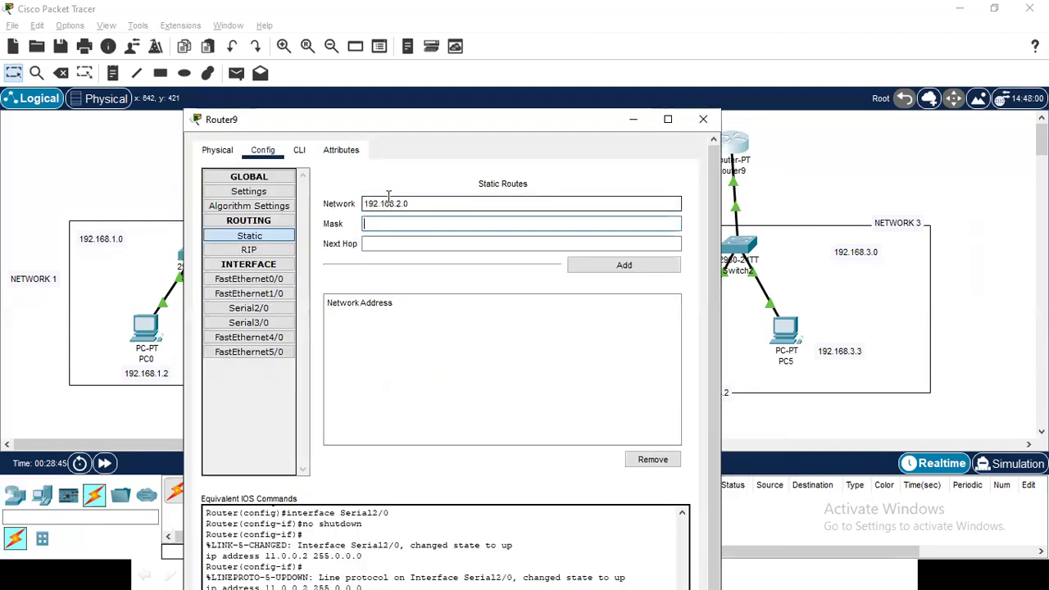
pyautogui.write('255.255.255.0')
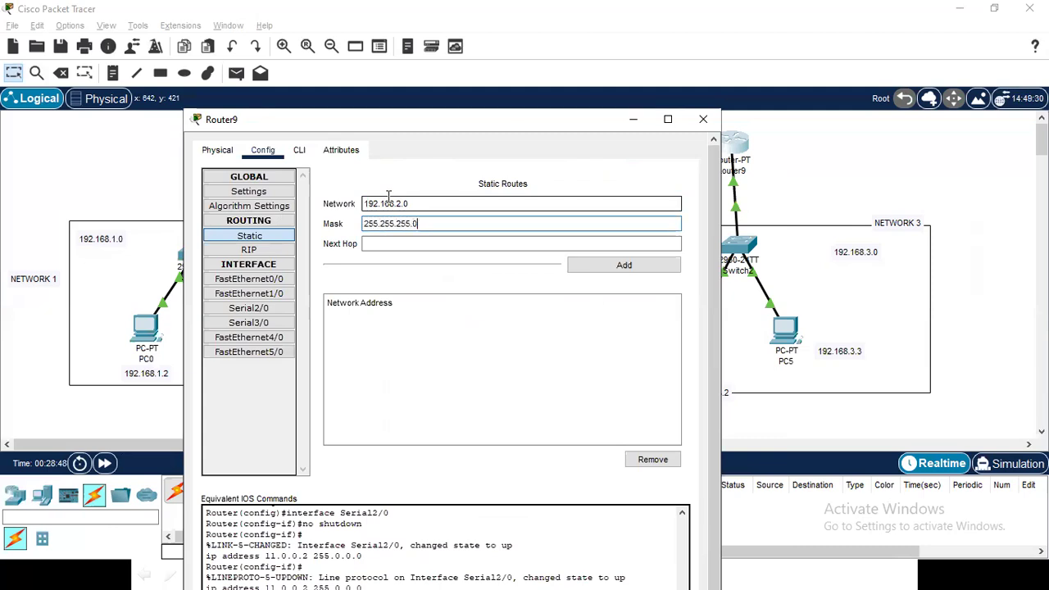
pyautogui.press('Tab')
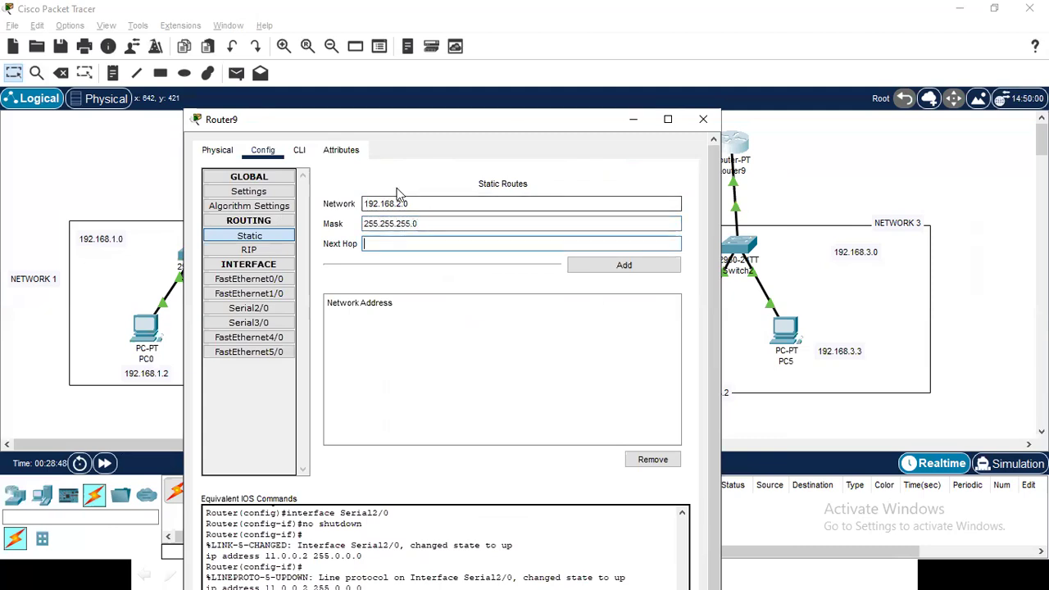
# Set the next hop of Router9's static route to 11.0.0.1, add the route and close the router's configuration window
pyautogui.click(634, 120)
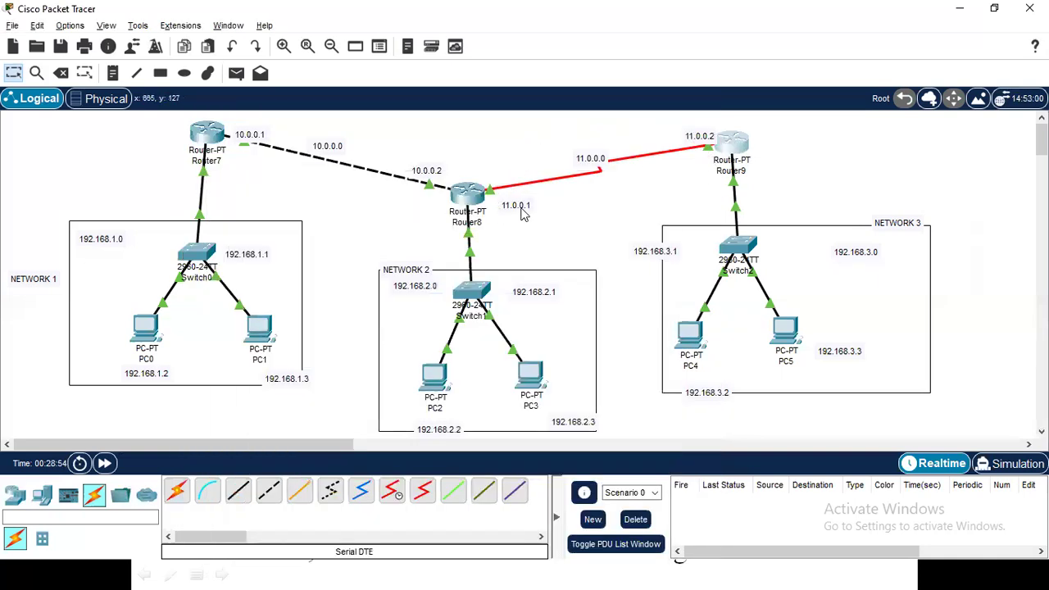
pyautogui.click(534, 435)
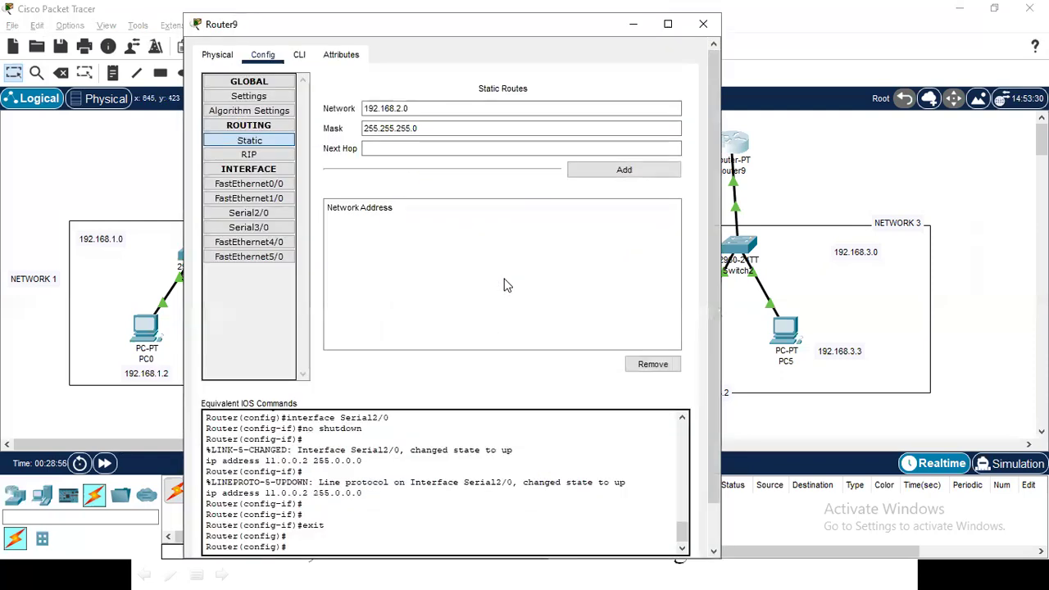
pyautogui.click(383, 152)
pyautogui.write('11.0')
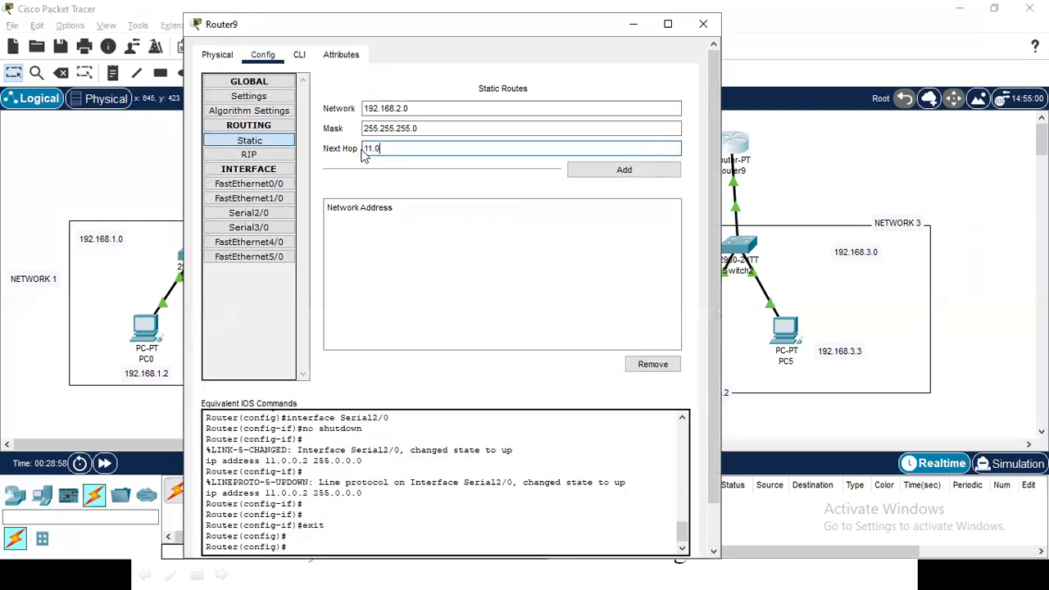
pyautogui.write('.0.1')
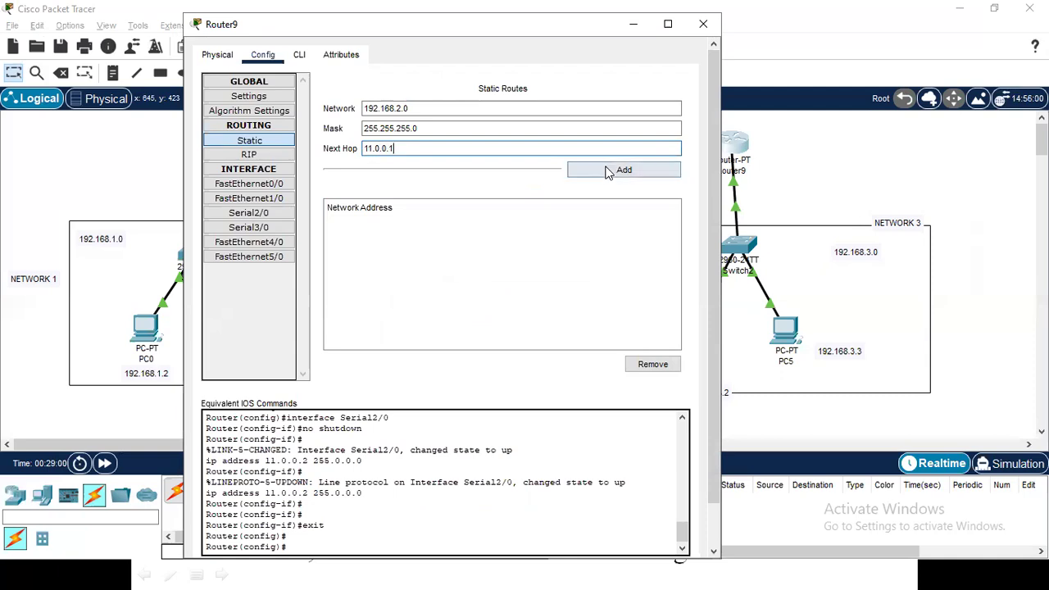
pyautogui.click(609, 169)
pyautogui.click(704, 24)
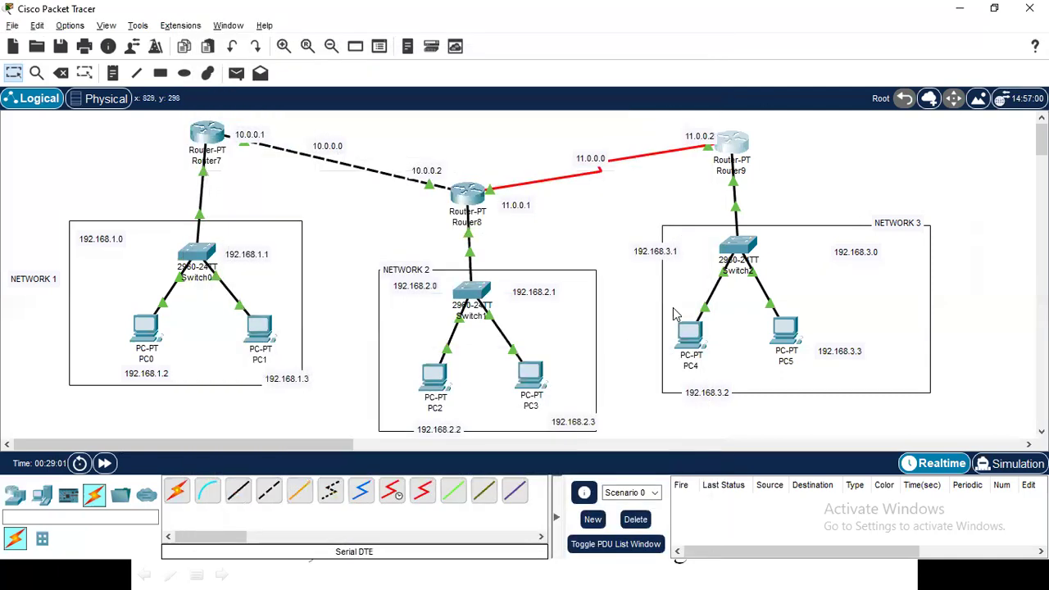
# Inspect Router7's routing table, then close the table
pyautogui.click(36, 73)
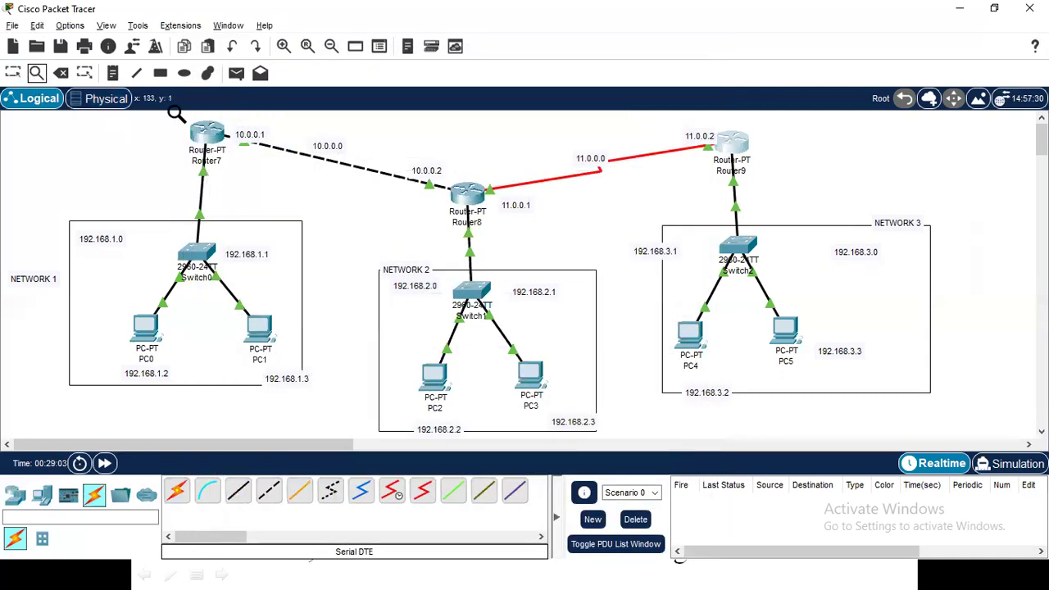
pyautogui.click(215, 137)
pyautogui.click(240, 151)
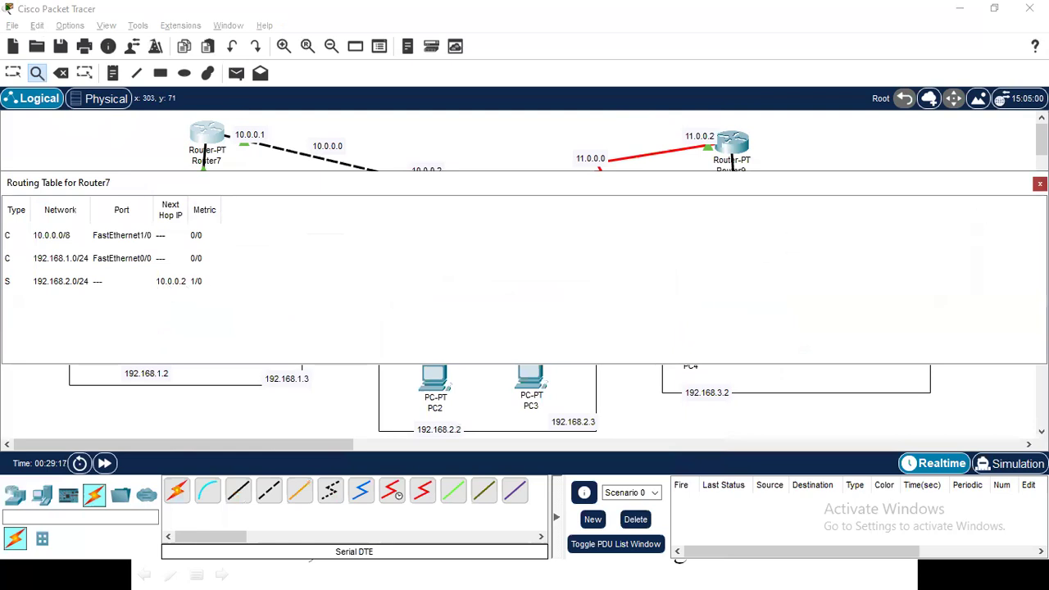
pyautogui.click(1039, 184)
# Inspect Router8's routing table, then close it and leave inspection mode
pyautogui.click(471, 191)
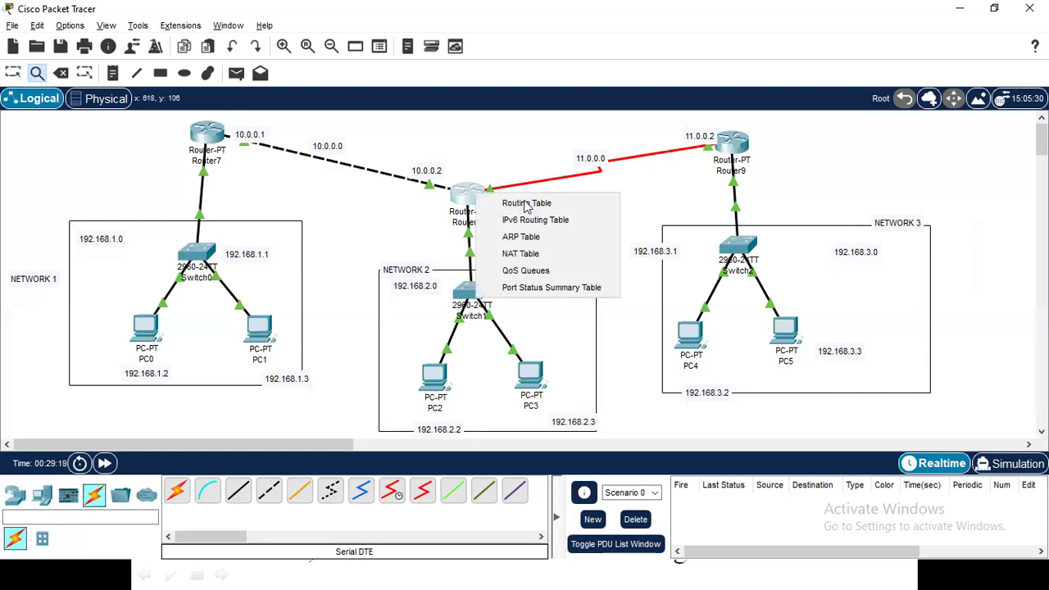
pyautogui.click(514, 205)
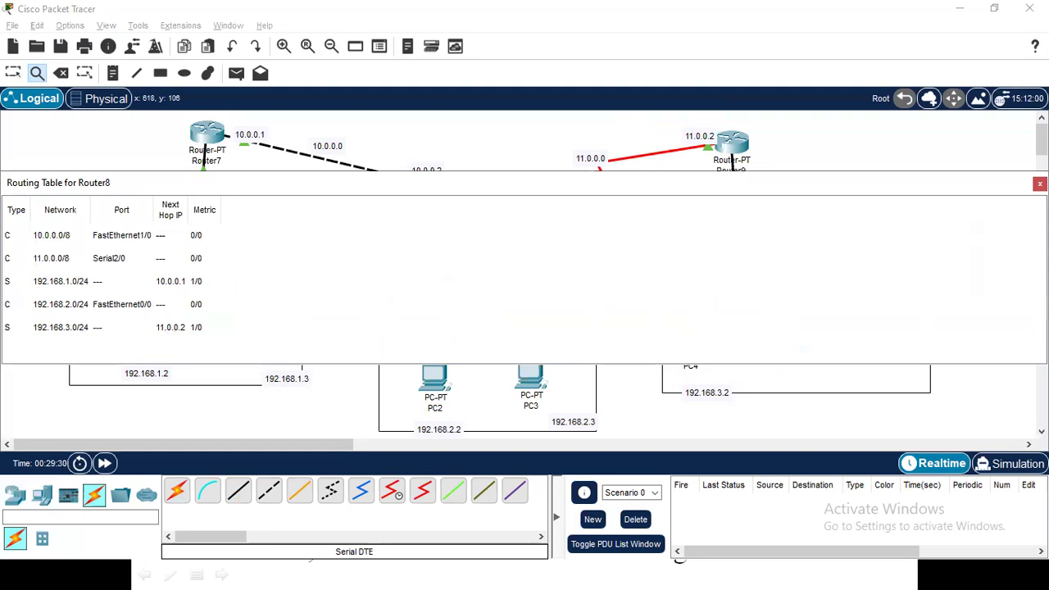
pyautogui.click(1040, 183)
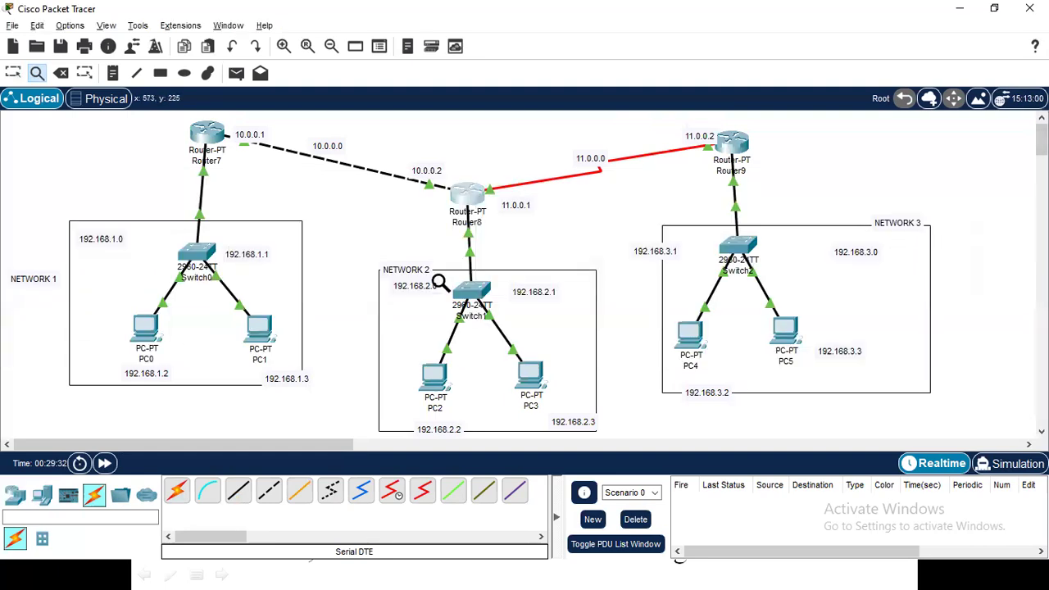
pyautogui.press('Escape')
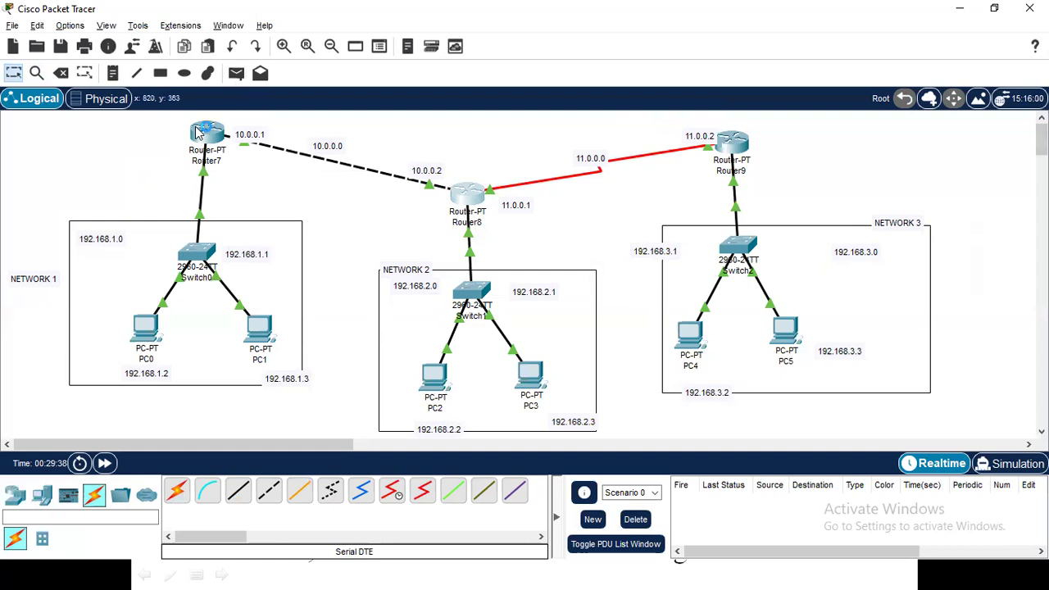
# Send a simple PDU from PC0 in Network 1 to PC5 in Network 3 and switch to simulation mode
pyautogui.click(236, 75)
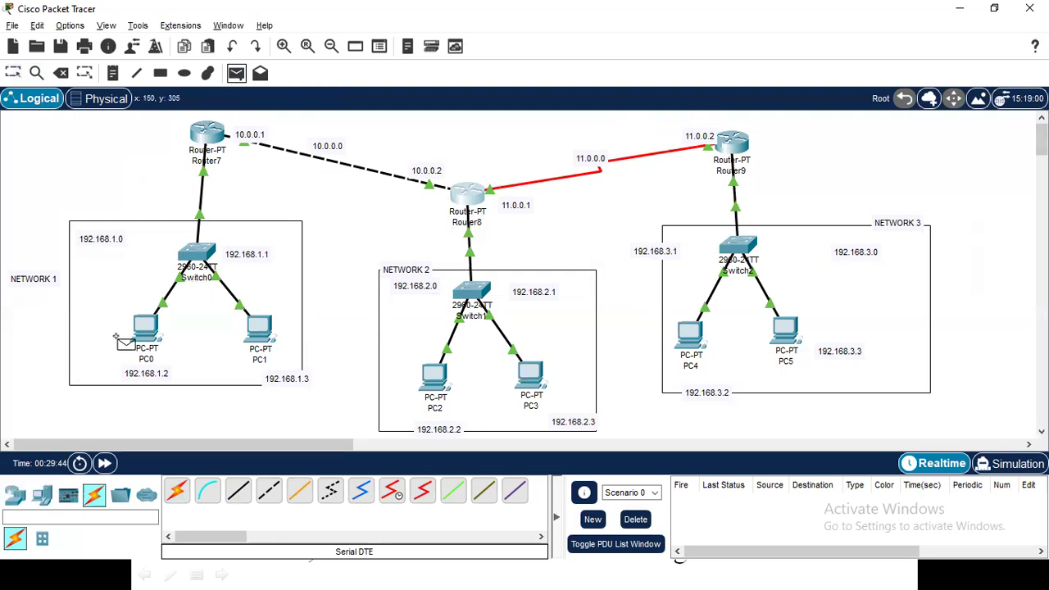
pyautogui.click(138, 322)
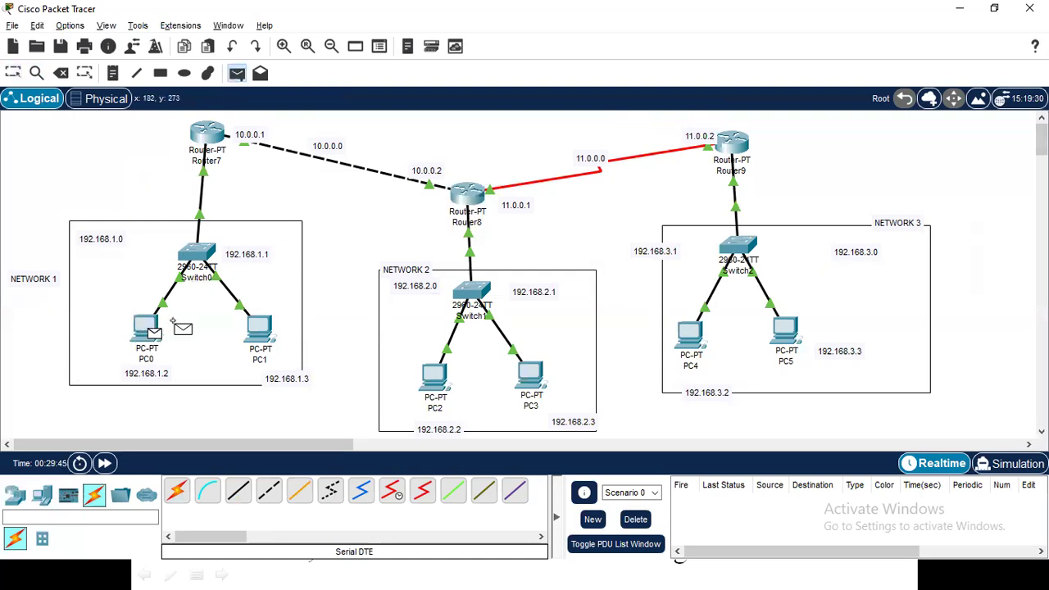
pyautogui.click(787, 328)
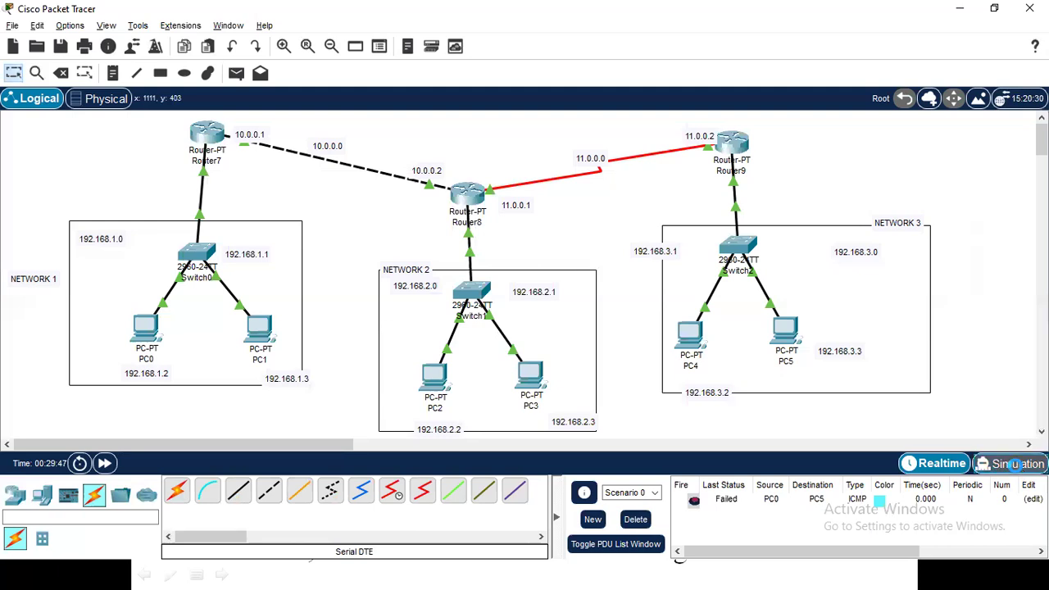
pyautogui.click(1017, 464)
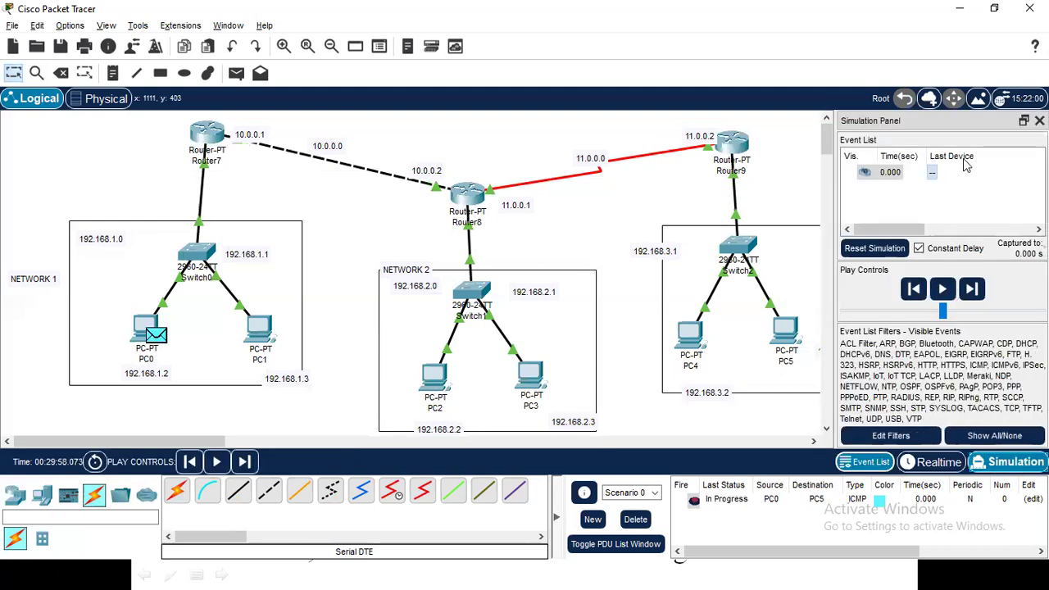
# Play the simulation of the PC0 to PC5 packet with the event list columns narrowed, then return to realtime mode
pyautogui.moveTo(915, 230); pyautogui.dragTo(961, 229)
pyautogui.moveTo(993, 154); pyautogui.dragTo(844, 154)
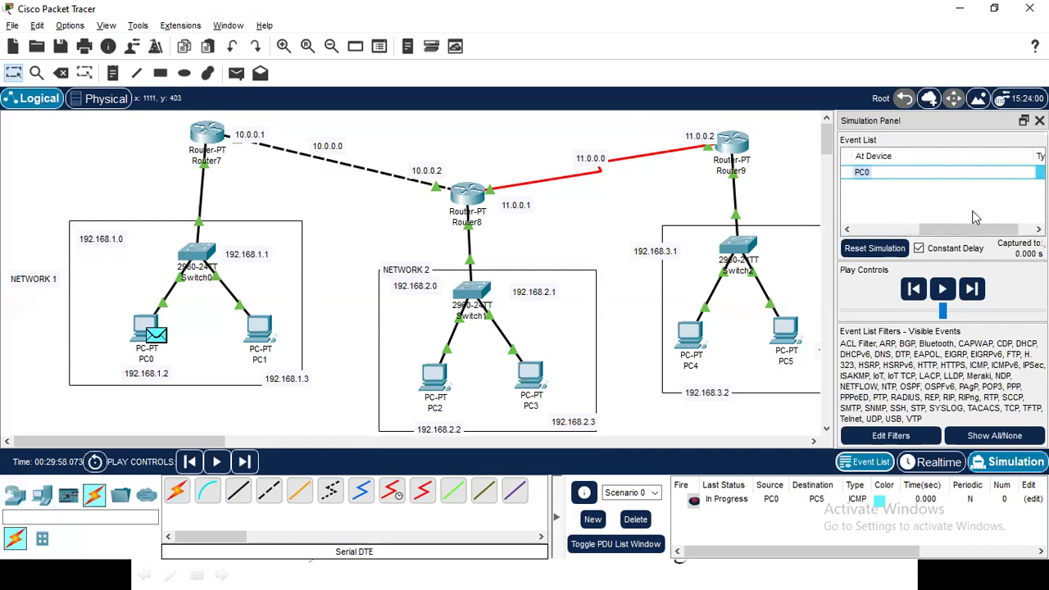
pyautogui.moveTo(998, 153); pyautogui.dragTo(1006, 156)
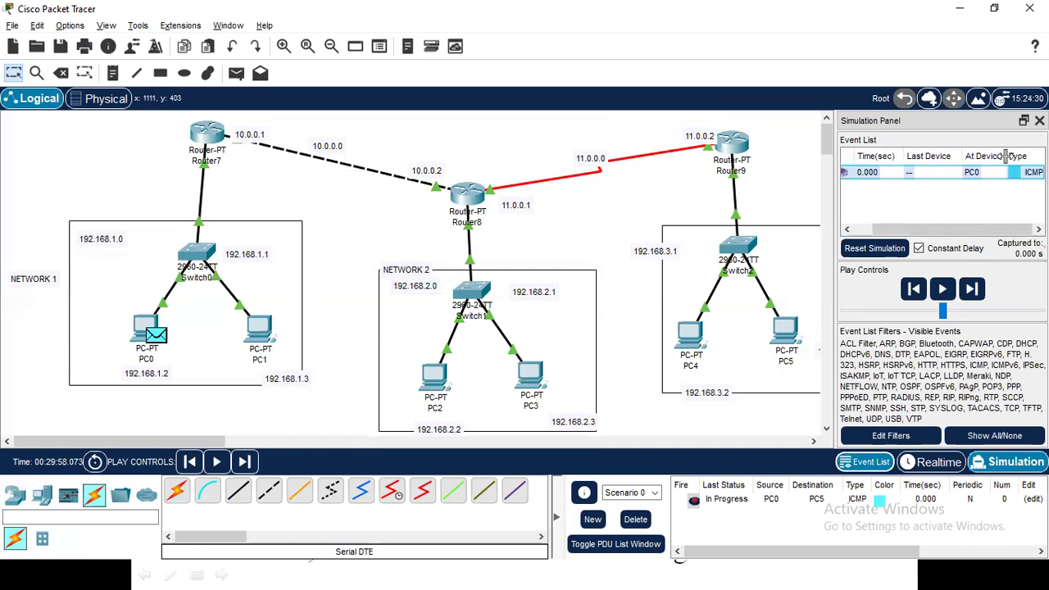
pyautogui.click(943, 288)
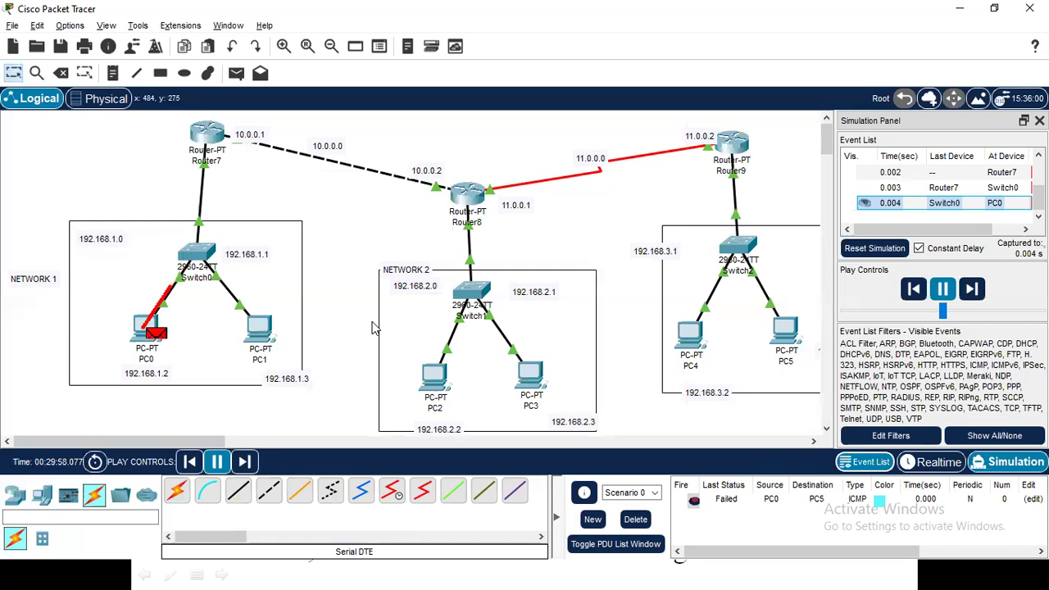
pyautogui.moveTo(951, 231); pyautogui.dragTo(980, 236)
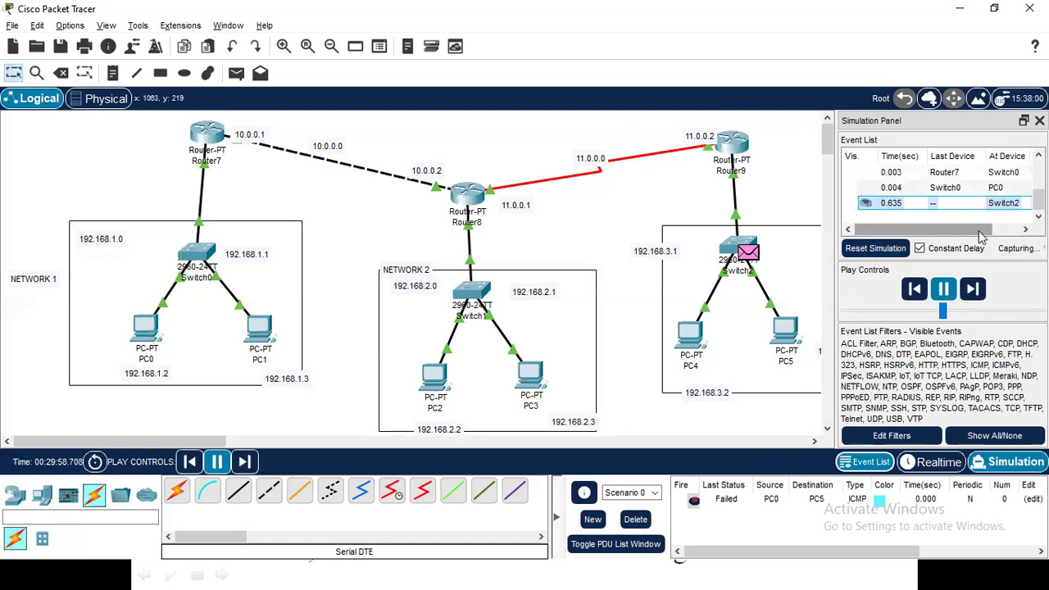
pyautogui.moveTo(982, 235); pyautogui.dragTo(1012, 236)
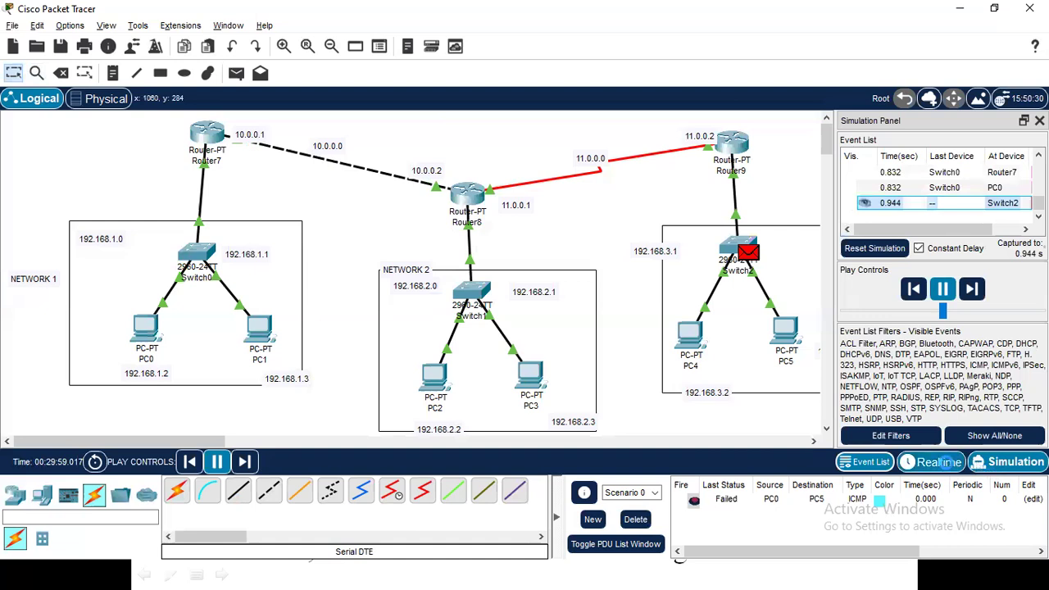
pyautogui.click(943, 464)
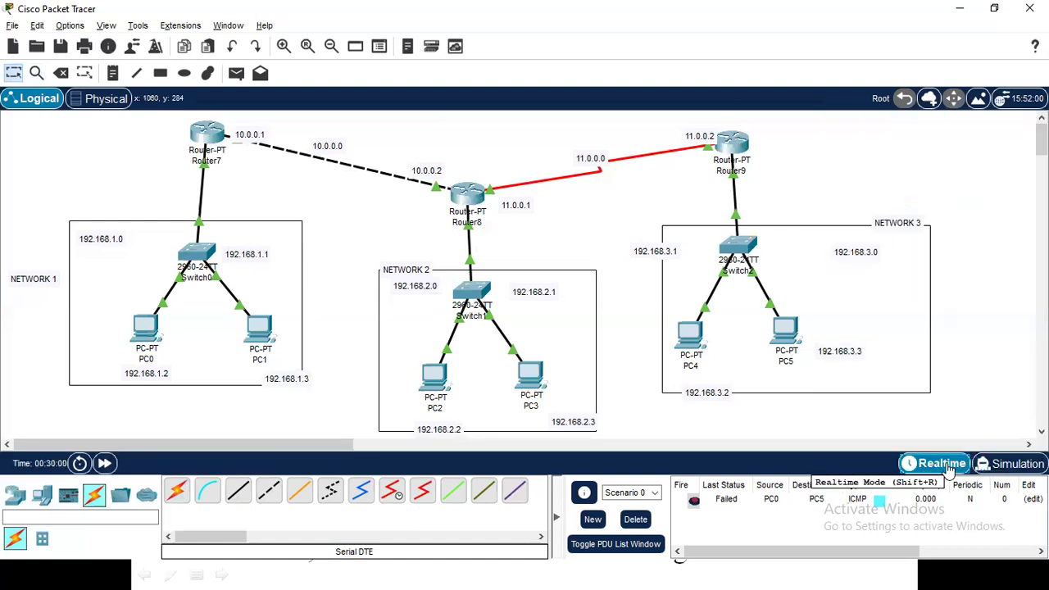